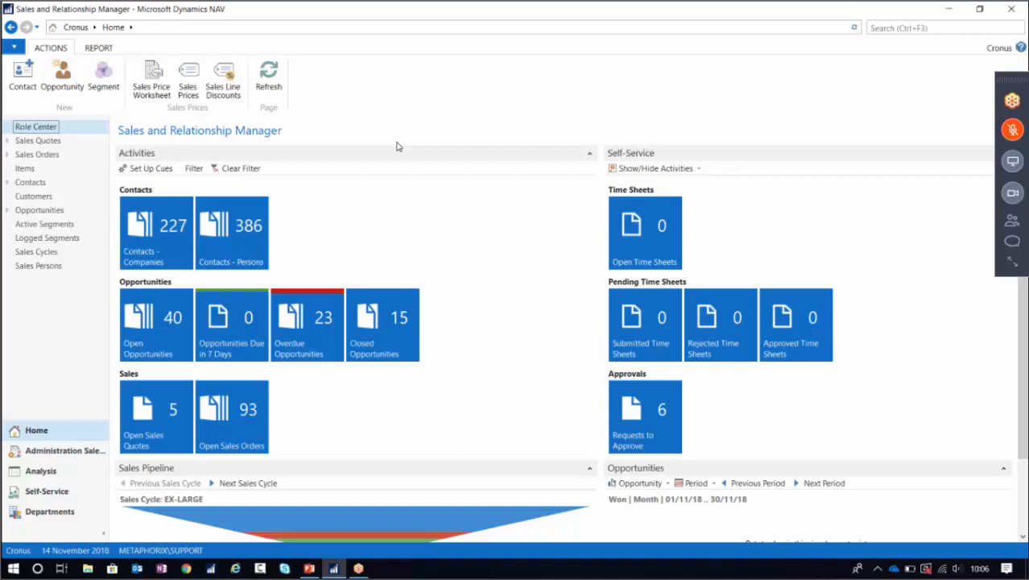
Open the Users page by searching 'use' and sort the list by user name.
{"action": "left_click", "coordinate": [894, 27]}
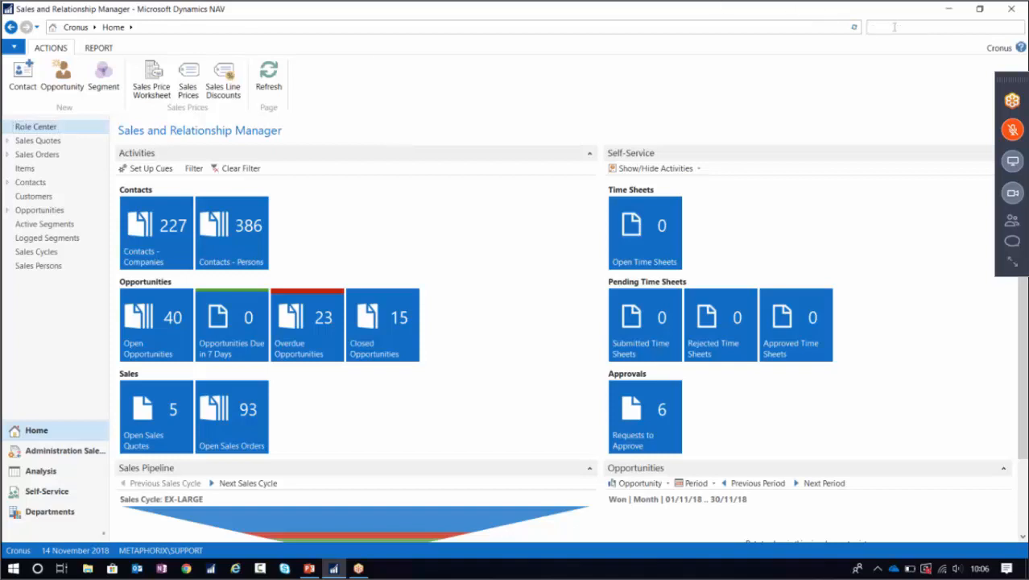
{"action": "type", "text": "users"}
{"action": "left_click", "coordinate": [769, 40]}
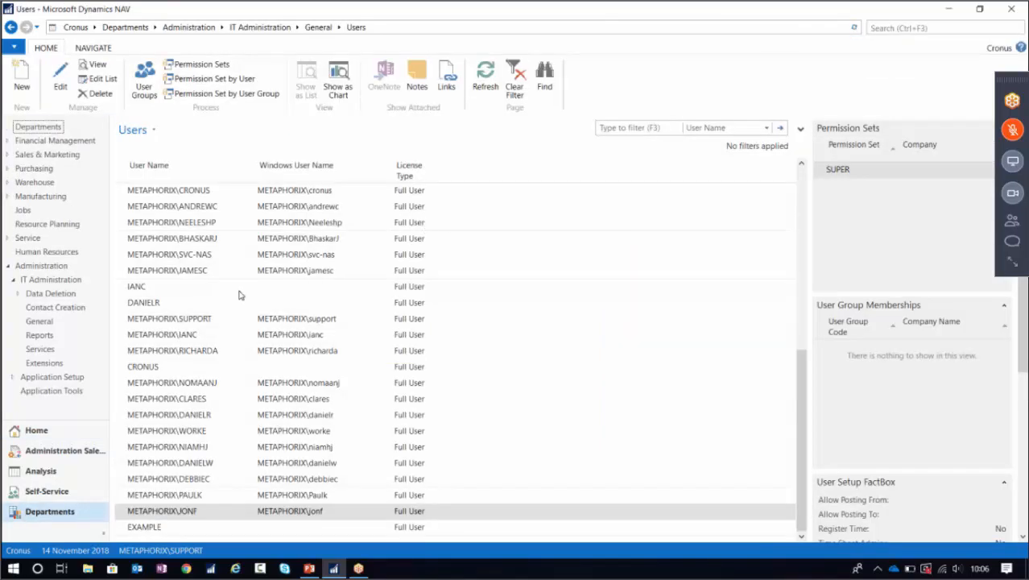
{"action": "scroll", "coordinate": [238, 294], "scroll_direction": "up", "scroll_amount": 7}
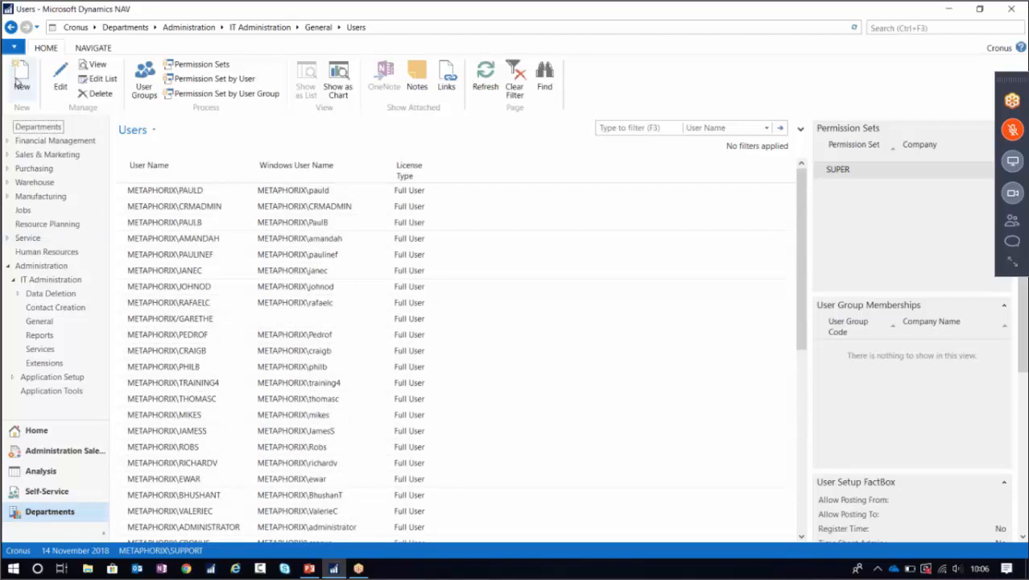
{"action": "left_click", "coordinate": [230, 165]}
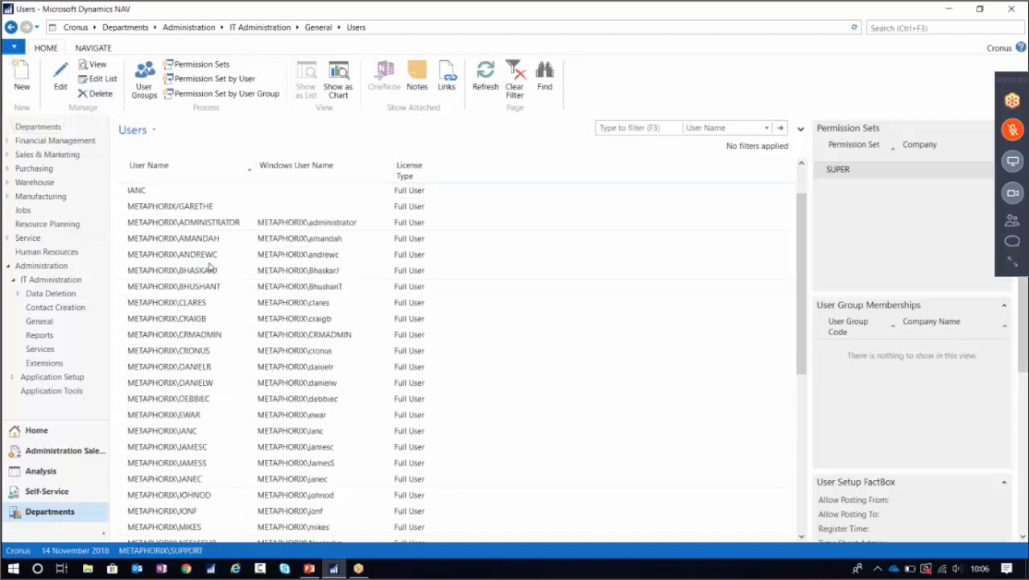
{"action": "scroll", "coordinate": [211, 268], "scroll_direction": "down", "scroll_amount": 3}
{"action": "scroll", "coordinate": [225, 271], "scroll_direction": "down", "scroll_amount": 1}
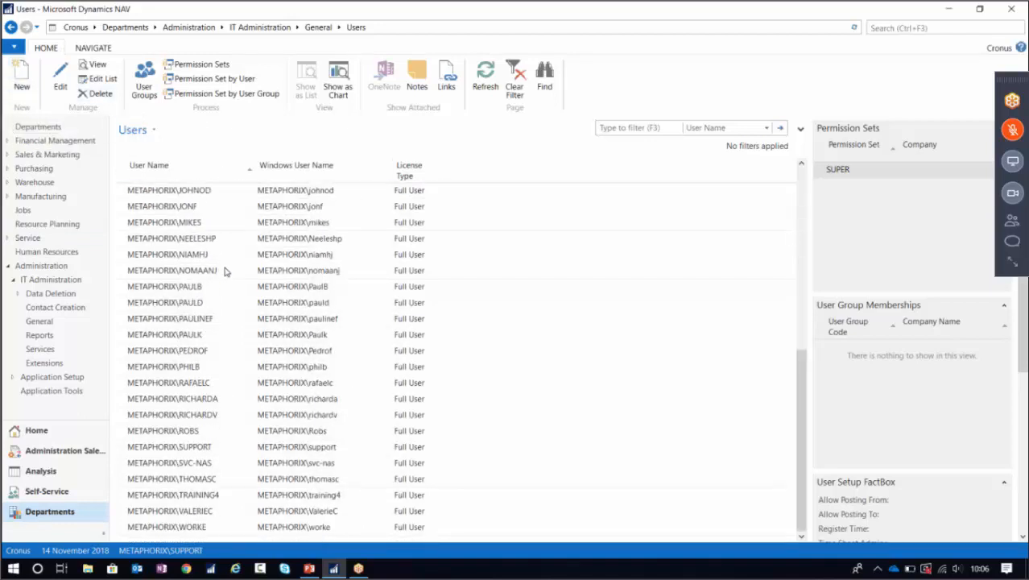
Create a new user and expand its General and Windows Authentication sections.
{"action": "left_click", "coordinate": [22, 80]}
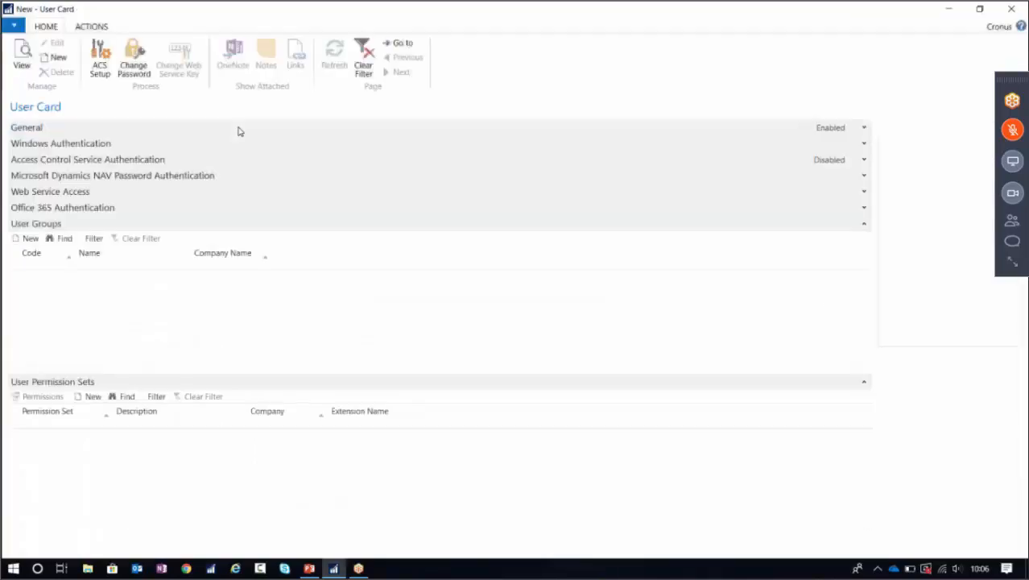
{"action": "left_click", "coordinate": [864, 129]}
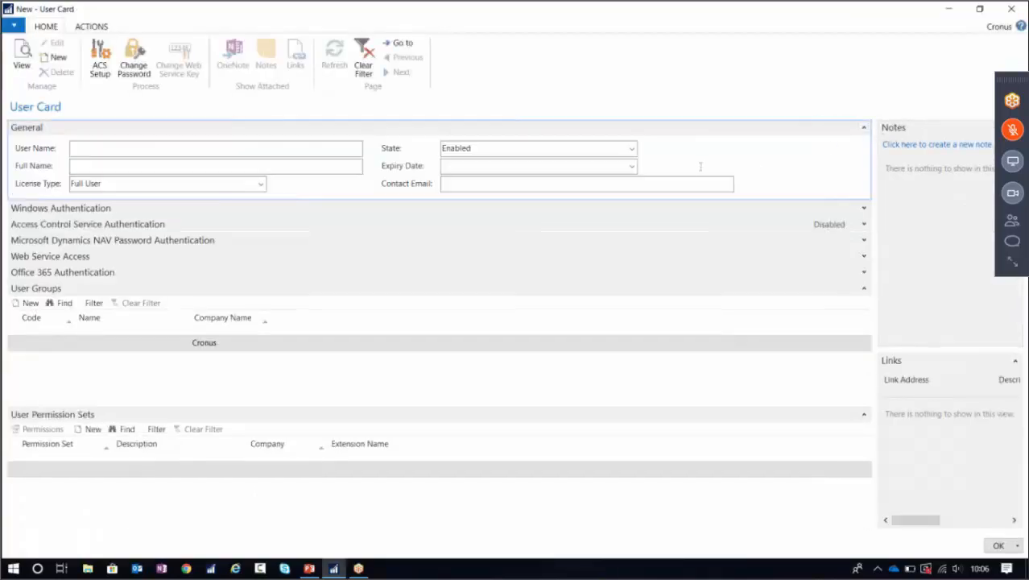
{"action": "left_click", "coordinate": [864, 208]}
{"action": "left_click", "coordinate": [279, 229]}
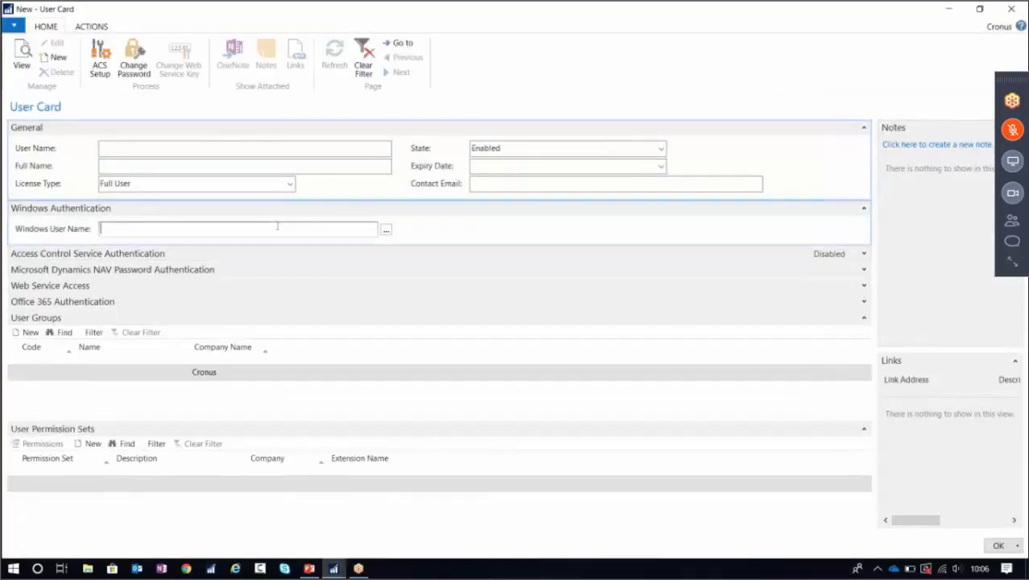
Fill the Windows user name with the user's account found by searching the Entire Directory.
{"action": "left_click", "coordinate": [386, 233]}
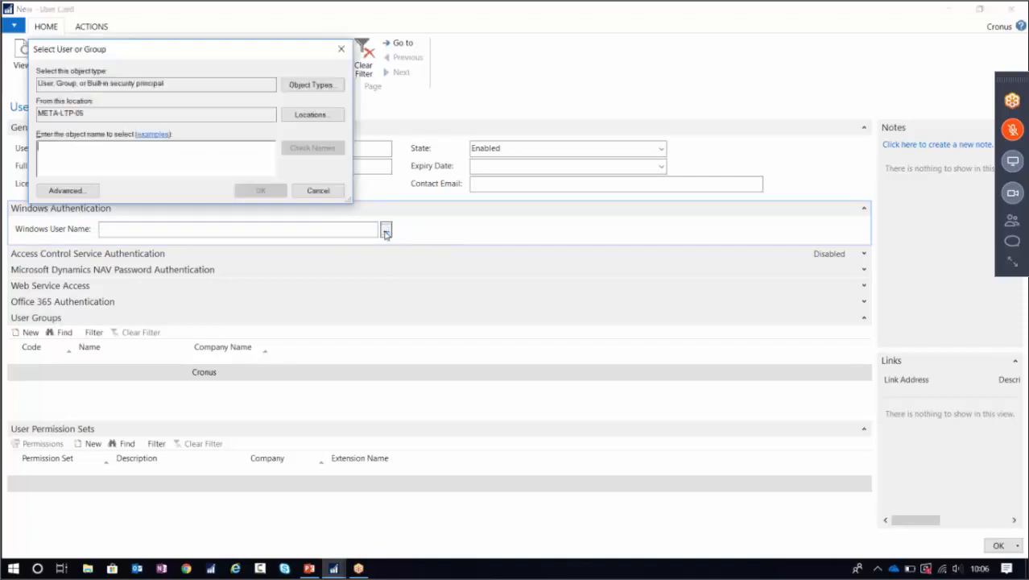
{"action": "type", "text": "mark"}
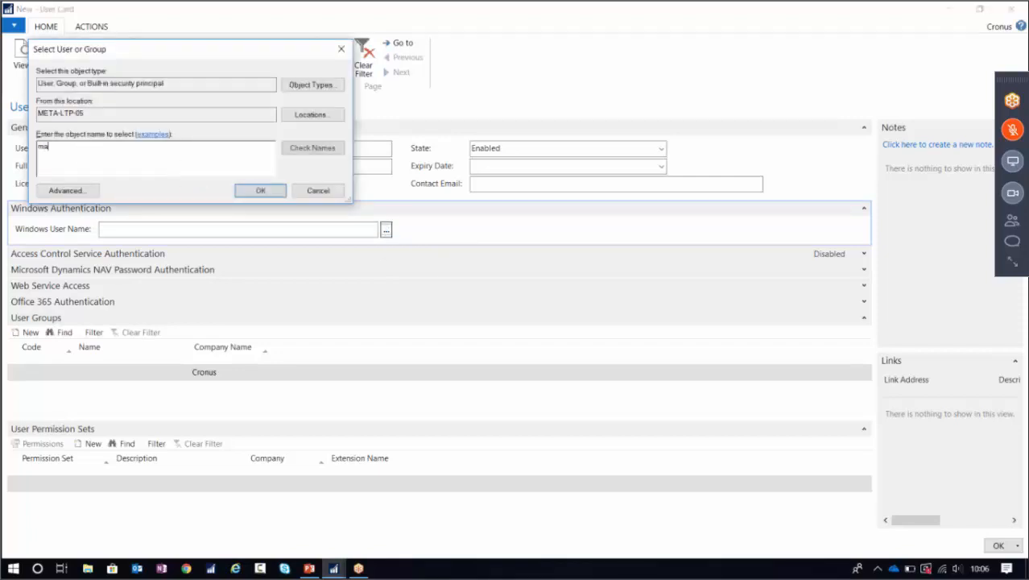
{"action": "left_click", "coordinate": [310, 114]}
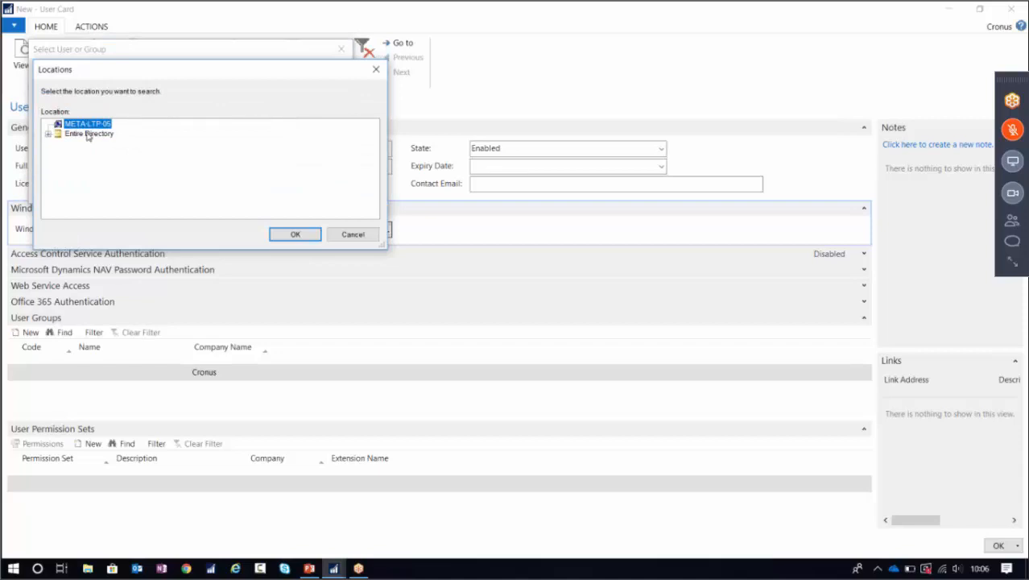
{"action": "left_click", "coordinate": [89, 134]}
{"action": "left_click", "coordinate": [294, 234]}
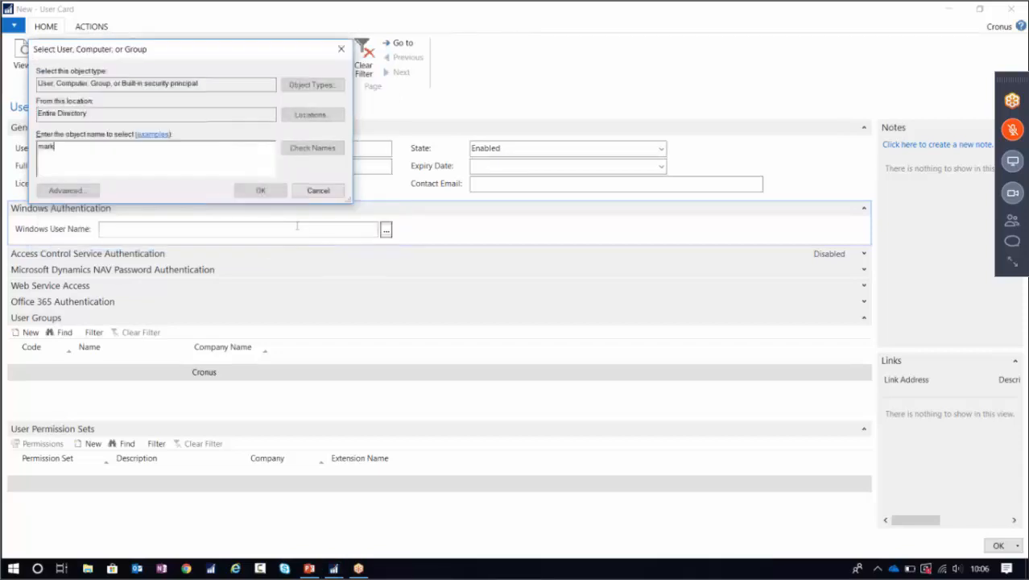
{"action": "left_click", "coordinate": [317, 146]}
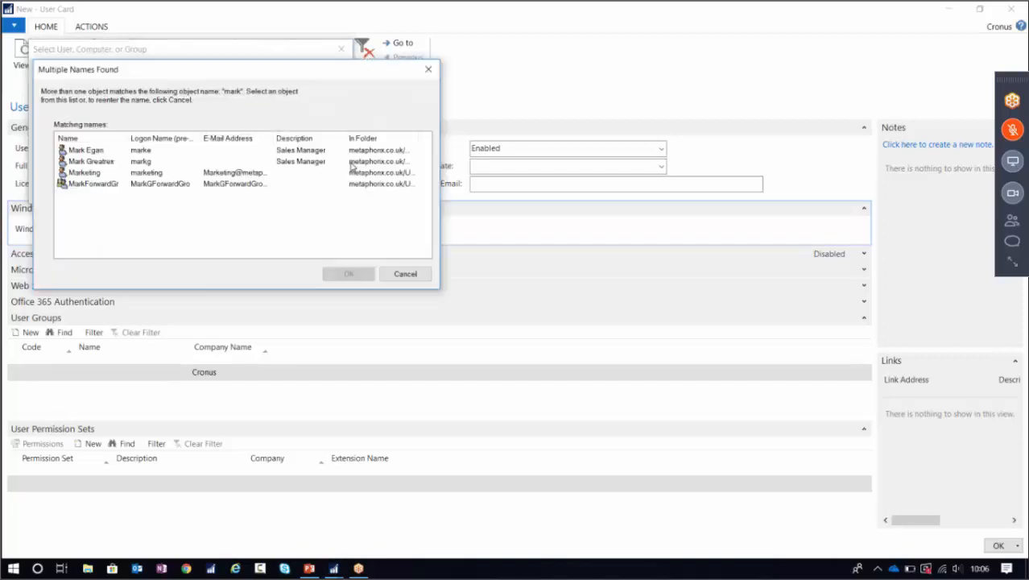
{"action": "left_click", "coordinate": [93, 149]}
{"action": "left_click", "coordinate": [349, 274]}
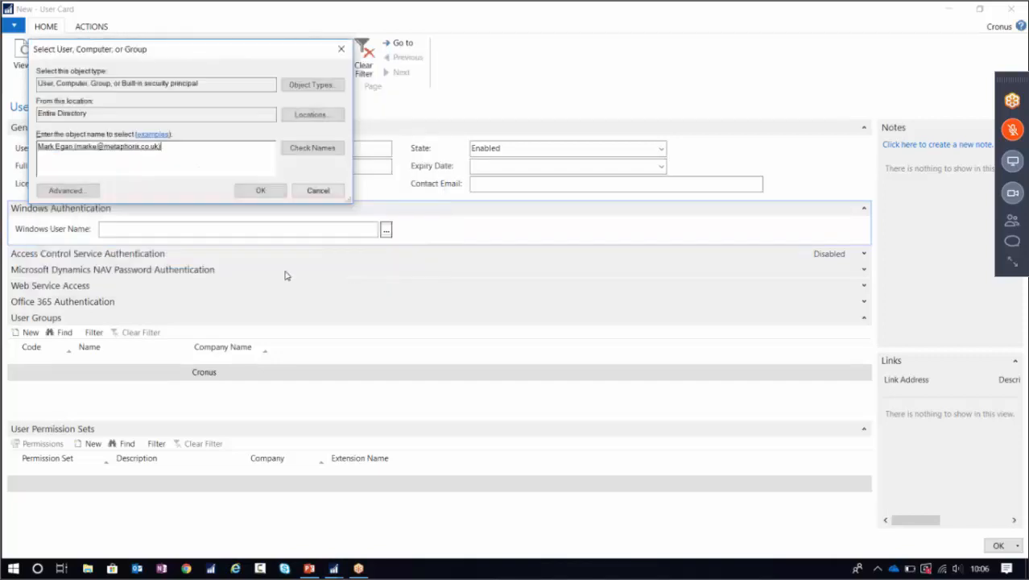
{"action": "left_click", "coordinate": [259, 189]}
{"action": "left_click", "coordinate": [217, 182]}
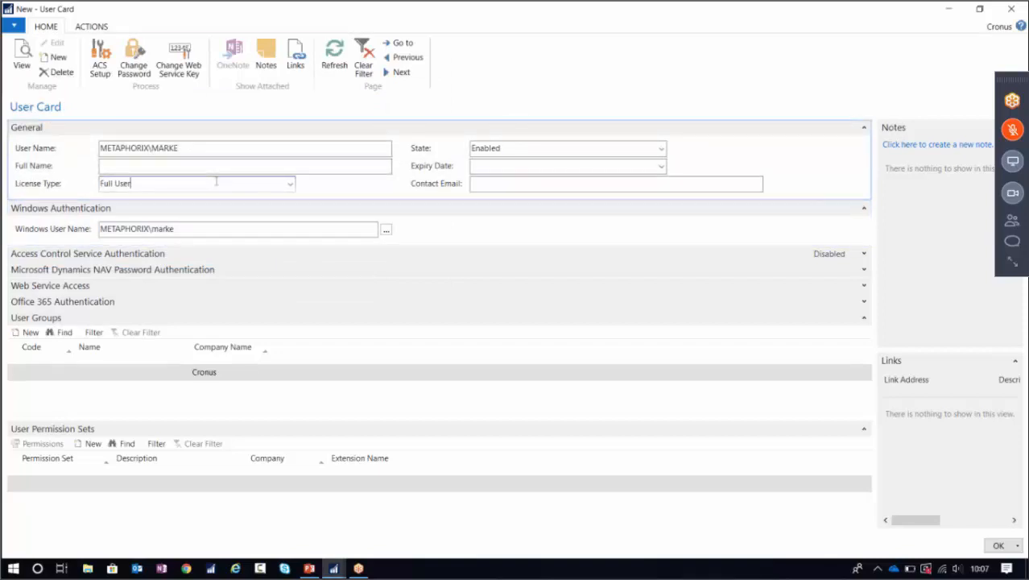
Add a User Permission Sets line with the SUPER permission set.
{"action": "left_click", "coordinate": [14, 483]}
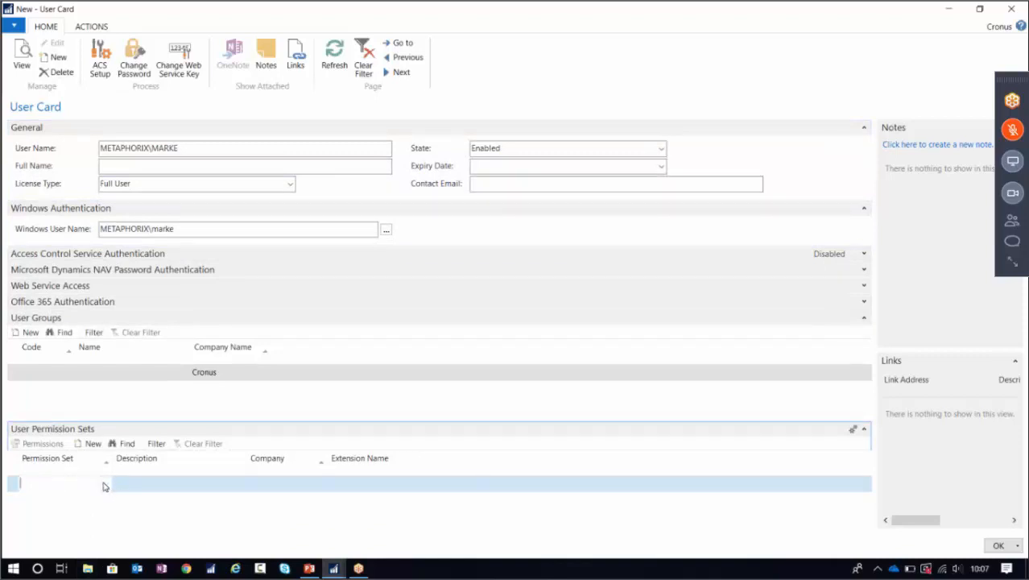
{"action": "left_click", "coordinate": [105, 483]}
{"action": "left_click", "coordinate": [861, 106]}
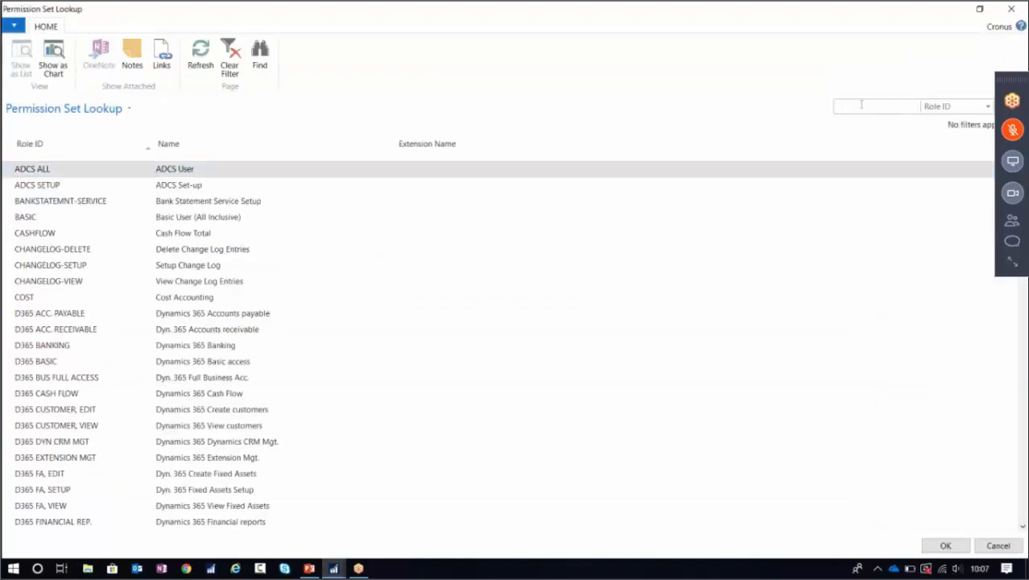
{"action": "type", "text": "super"}
{"action": "key", "text": "Return"}
{"action": "left_click", "coordinate": [950, 546]}
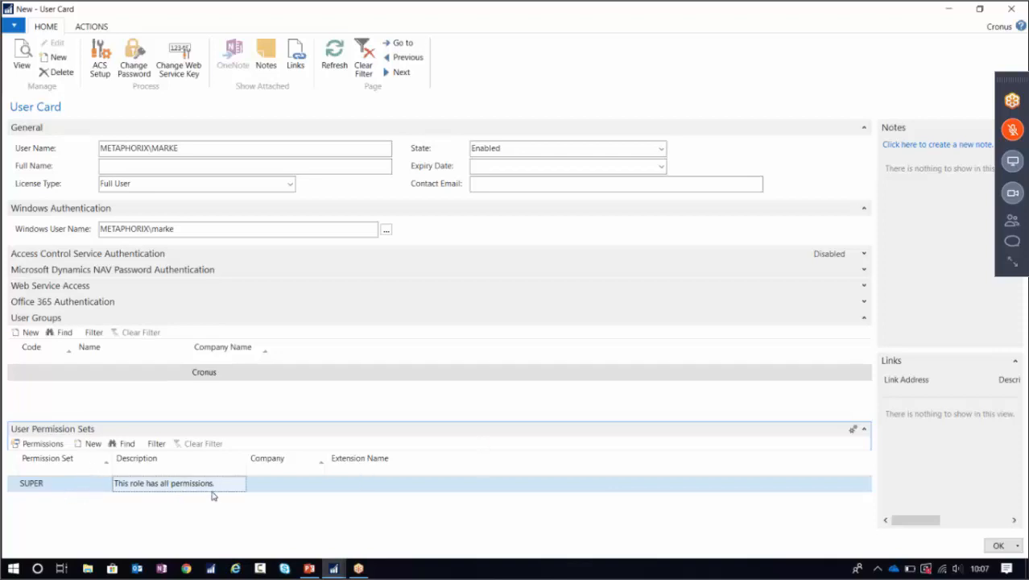
Leave the SUPER line's Company blank and save the new user.
{"action": "left_click", "coordinate": [298, 483]}
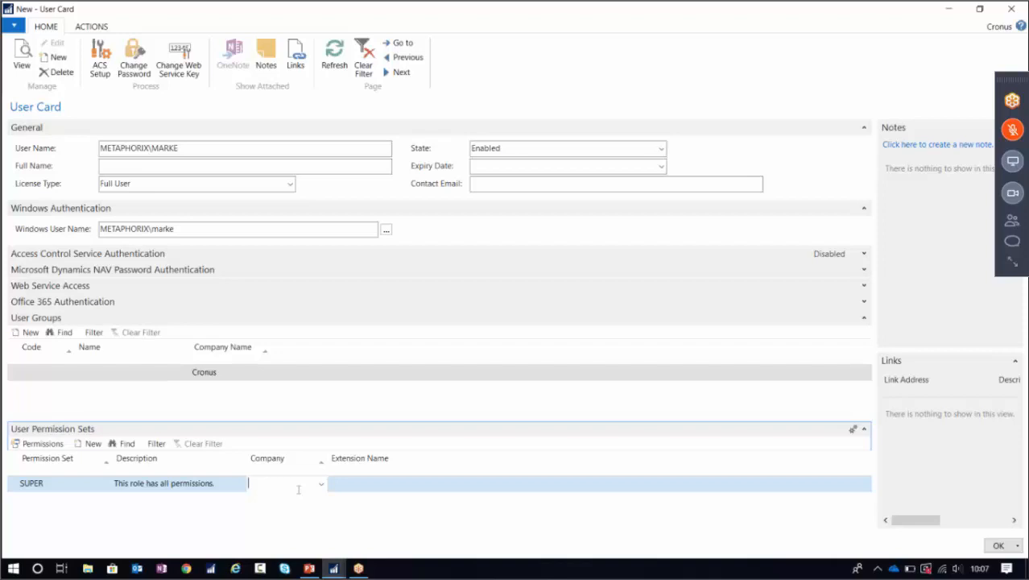
{"action": "left_click", "coordinate": [27, 485]}
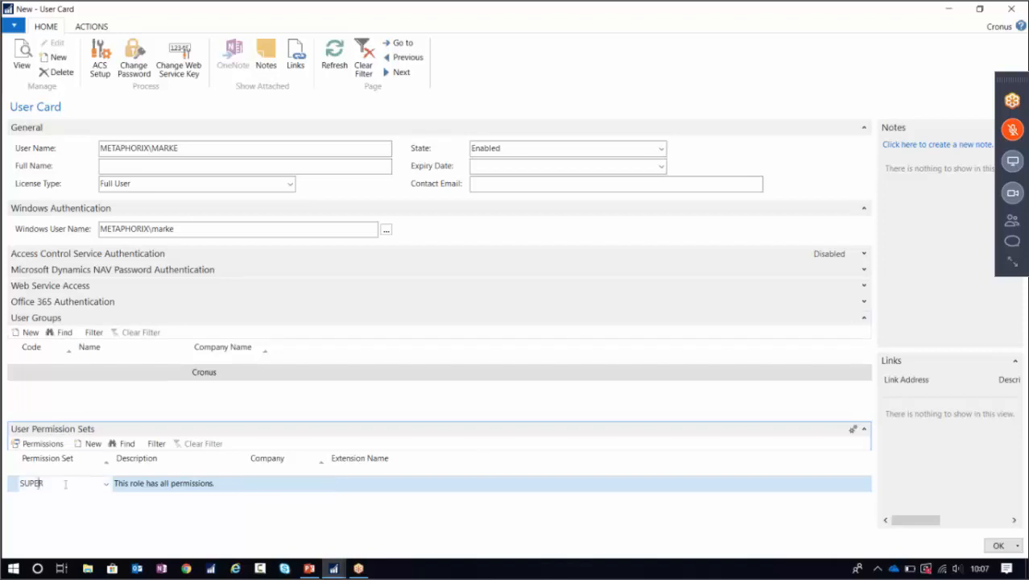
{"action": "left_click", "coordinate": [276, 486]}
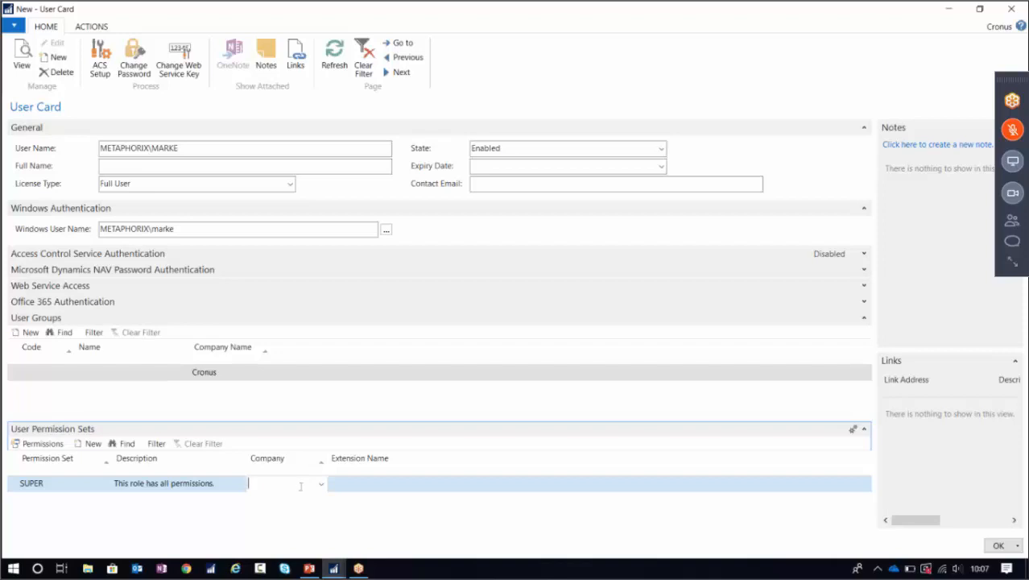
{"action": "left_click", "coordinate": [49, 485]}
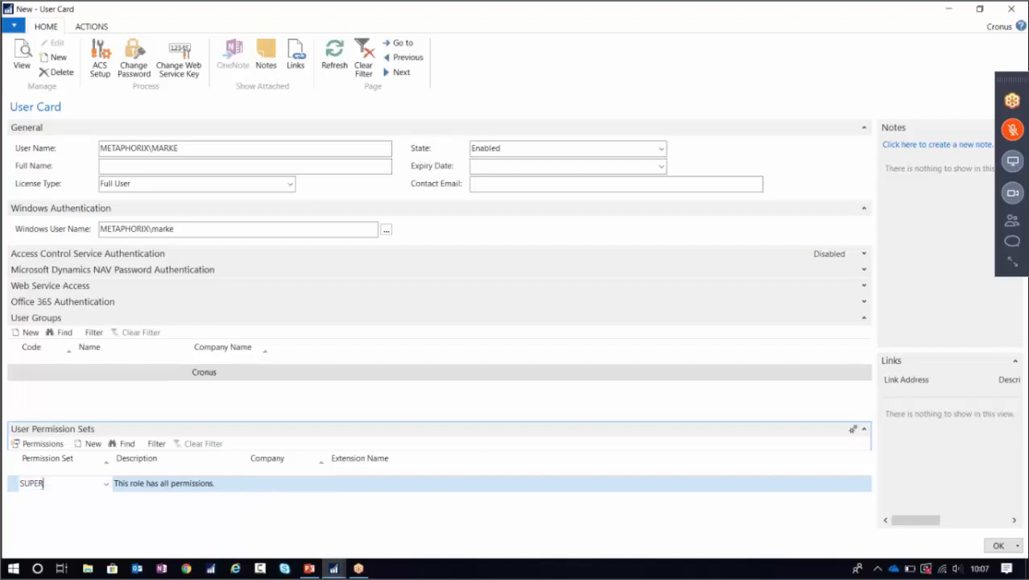
{"action": "left_click", "coordinate": [272, 483]}
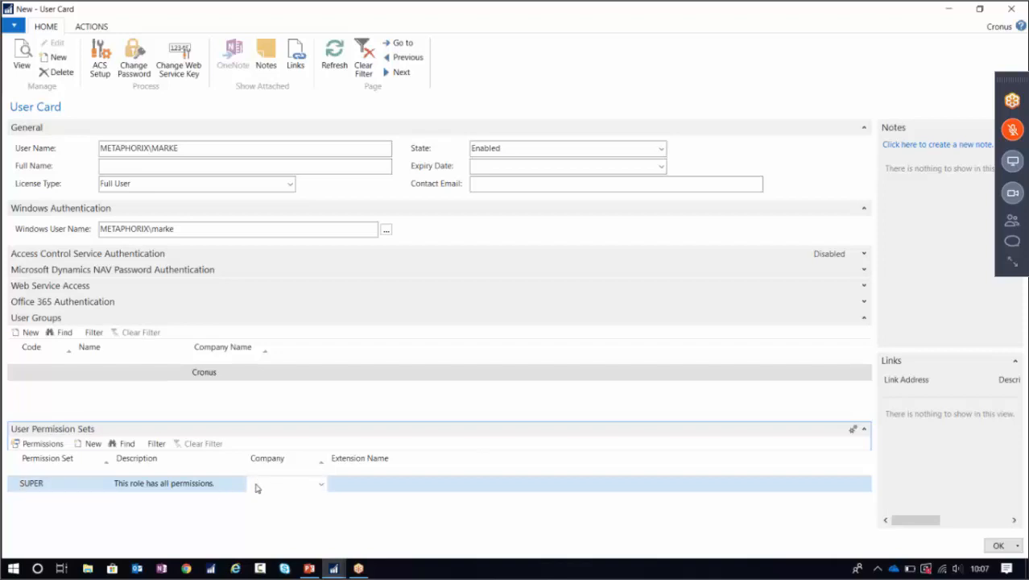
{"action": "left_click", "coordinate": [65, 481]}
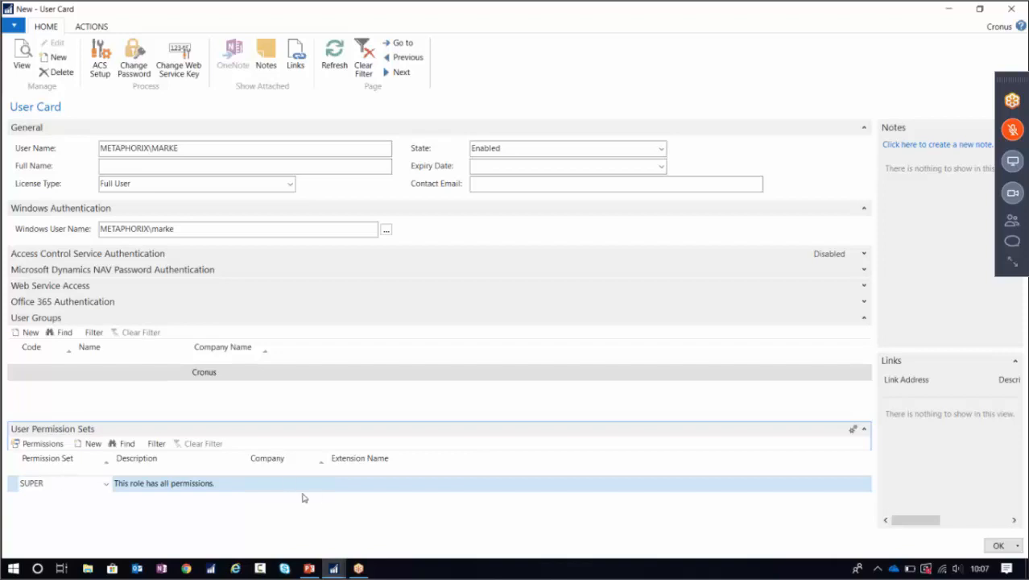
{"action": "left_click", "coordinate": [272, 484]}
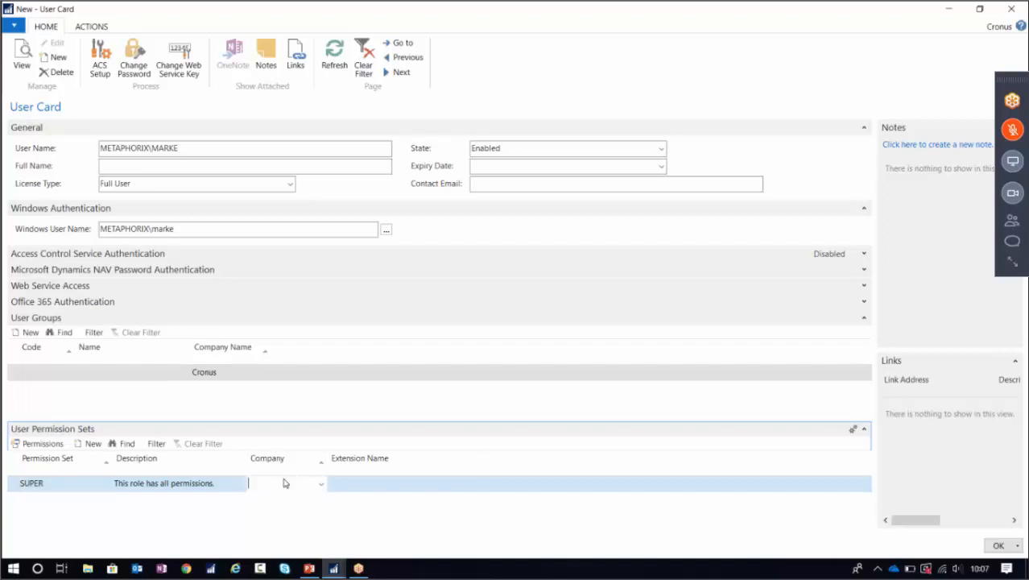
{"action": "left_click", "coordinate": [996, 546]}
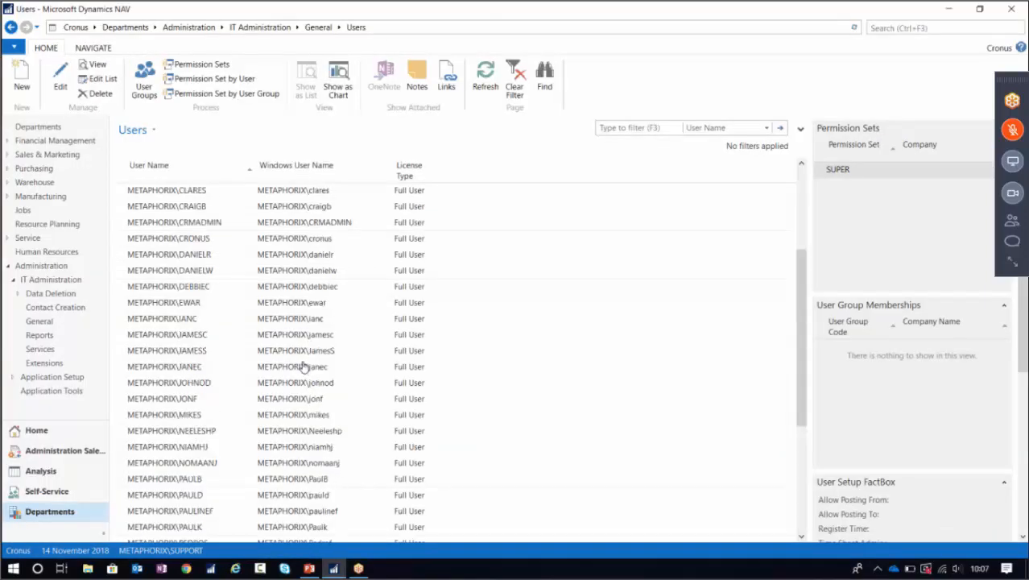
Delete the SUPER permission set from an existing user's card.
{"action": "scroll", "coordinate": [306, 370], "scroll_direction": "down", "scroll_amount": 1}
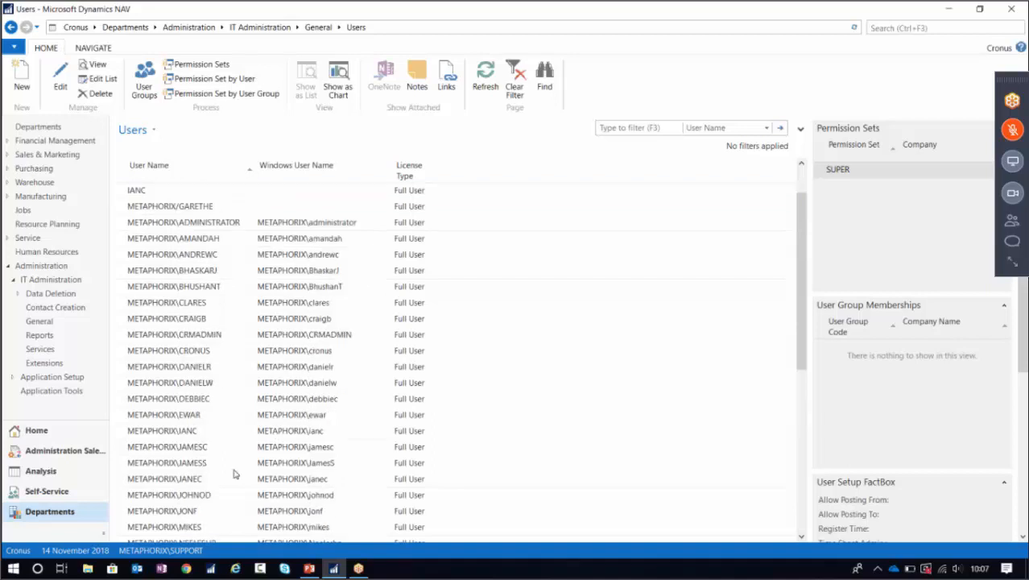
{"action": "left_click", "coordinate": [191, 467]}
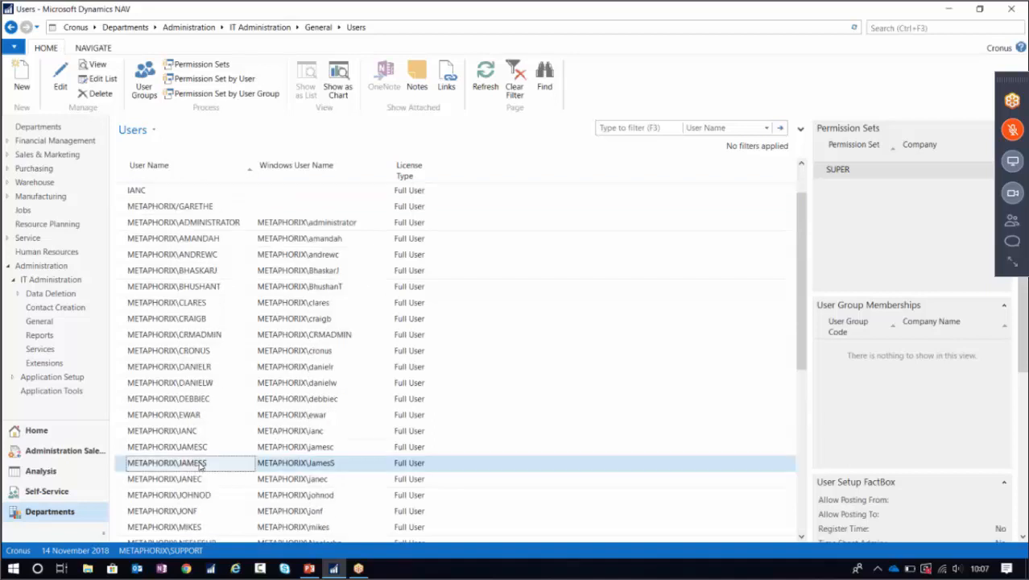
{"action": "left_click", "coordinate": [61, 87]}
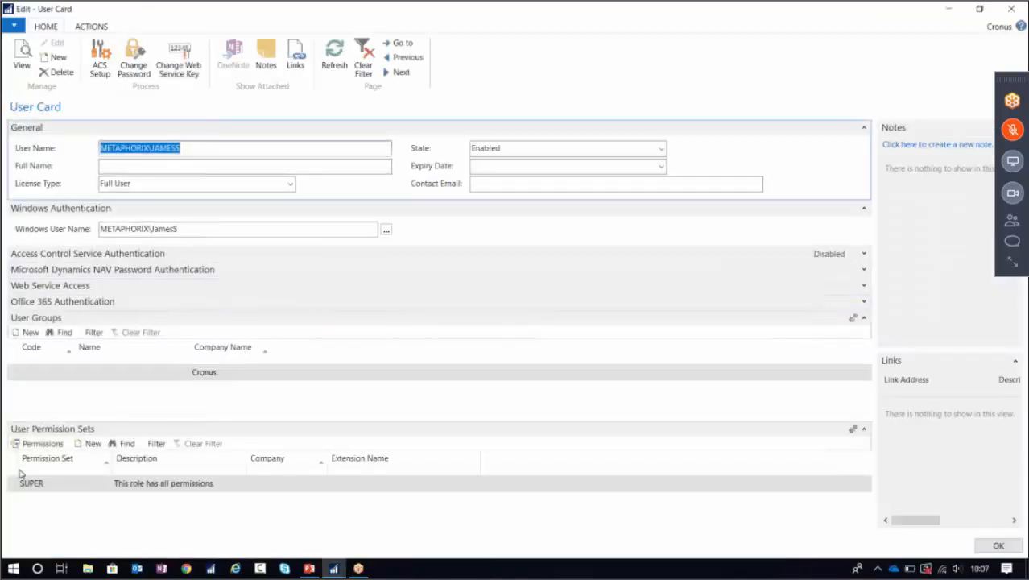
{"action": "left_click", "coordinate": [12, 484]}
{"action": "right_click", "coordinate": [12, 484]}
{"action": "left_click", "coordinate": [54, 540]}
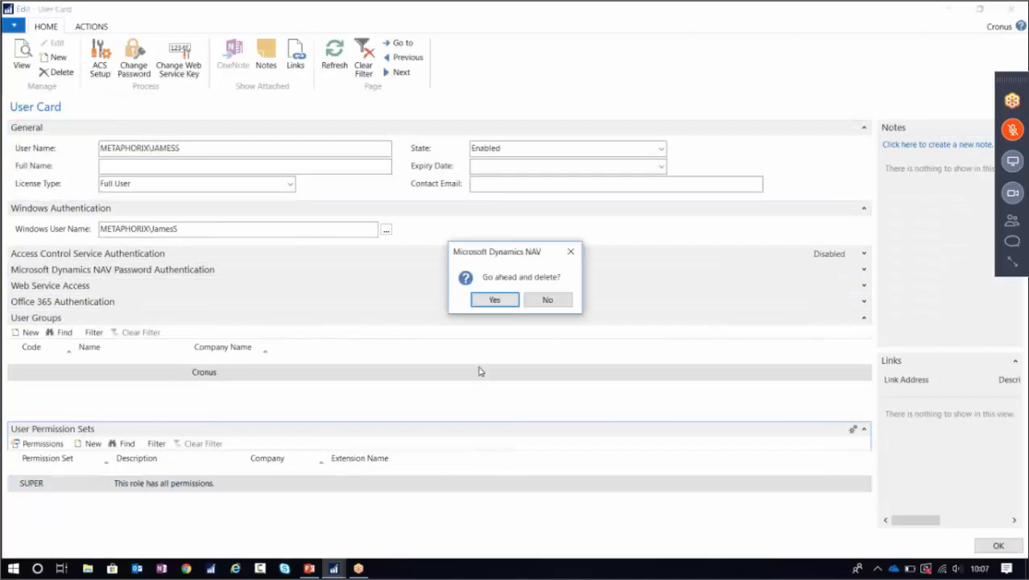
{"action": "left_click", "coordinate": [493, 301]}
Minimize the User Card and Users windows to show the desktop.
{"action": "left_click", "coordinate": [229, 231]}
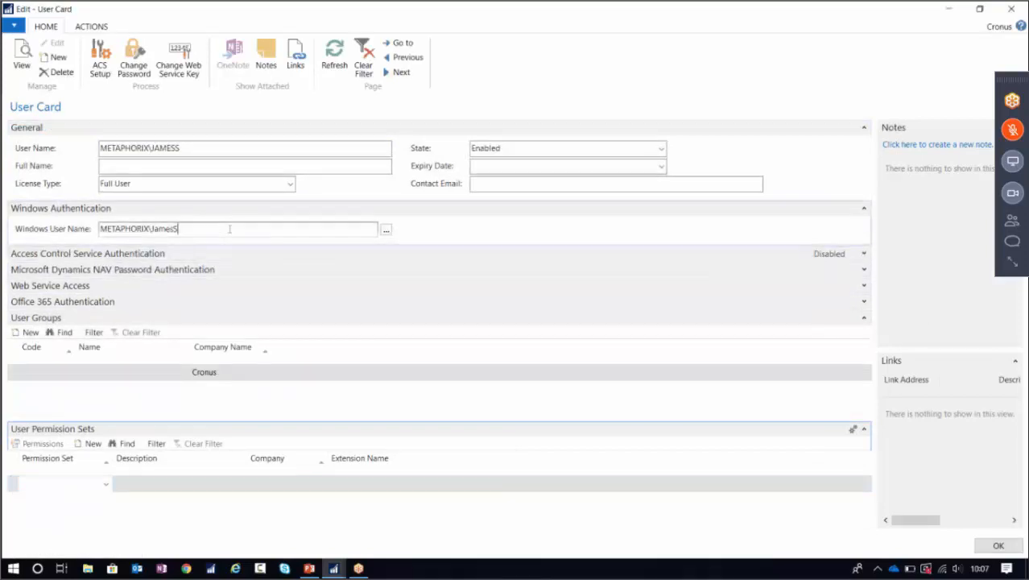
{"action": "left_click", "coordinate": [957, 7]}
{"action": "left_click", "coordinate": [942, 9]}
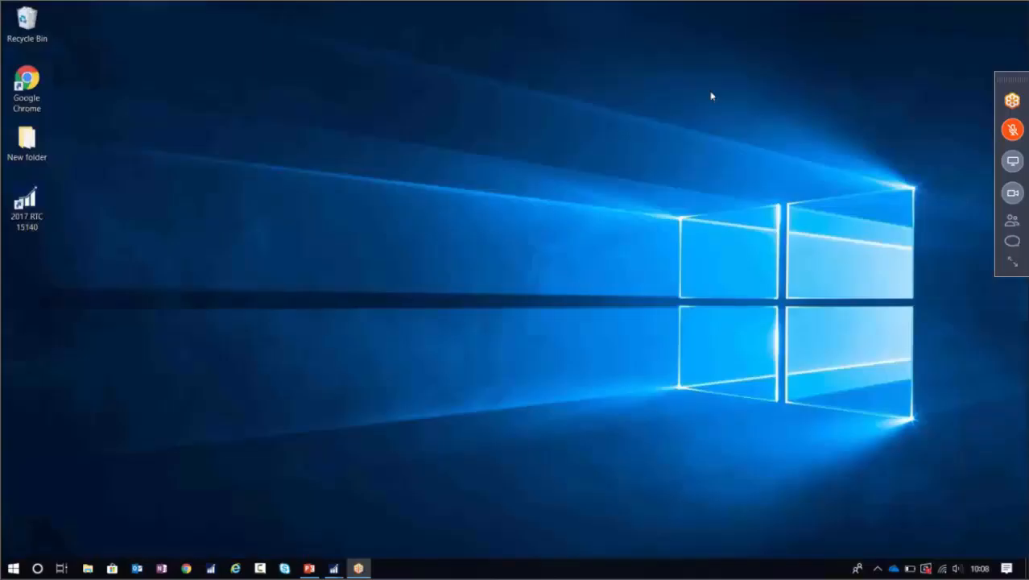
Abandon the second 2017 RTC launch at Select Server and bring the User Card back.
{"action": "left_click", "coordinate": [33, 203]}
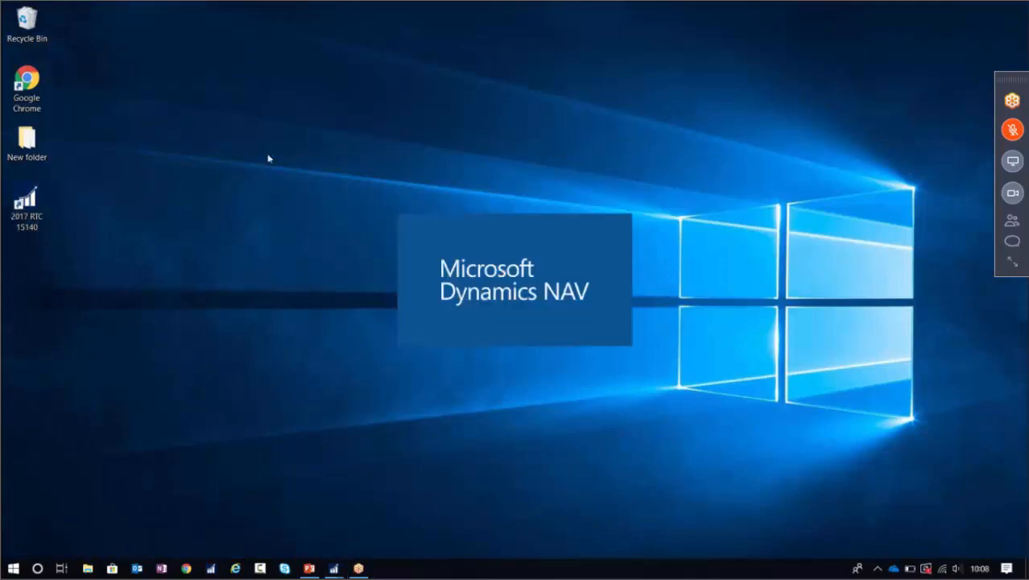
{"action": "left_click", "coordinate": [589, 336]}
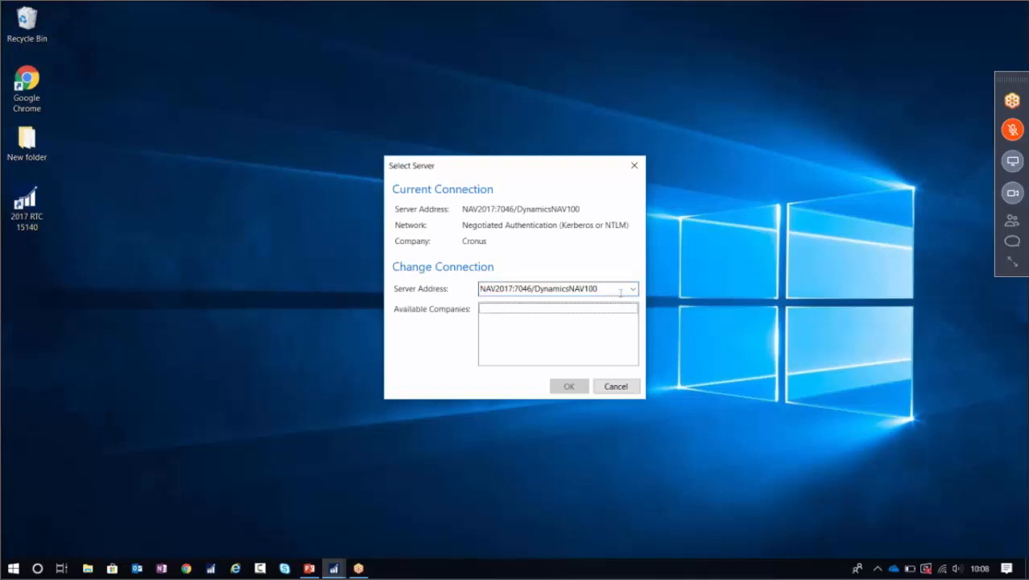
{"action": "left_click", "coordinate": [635, 166]}
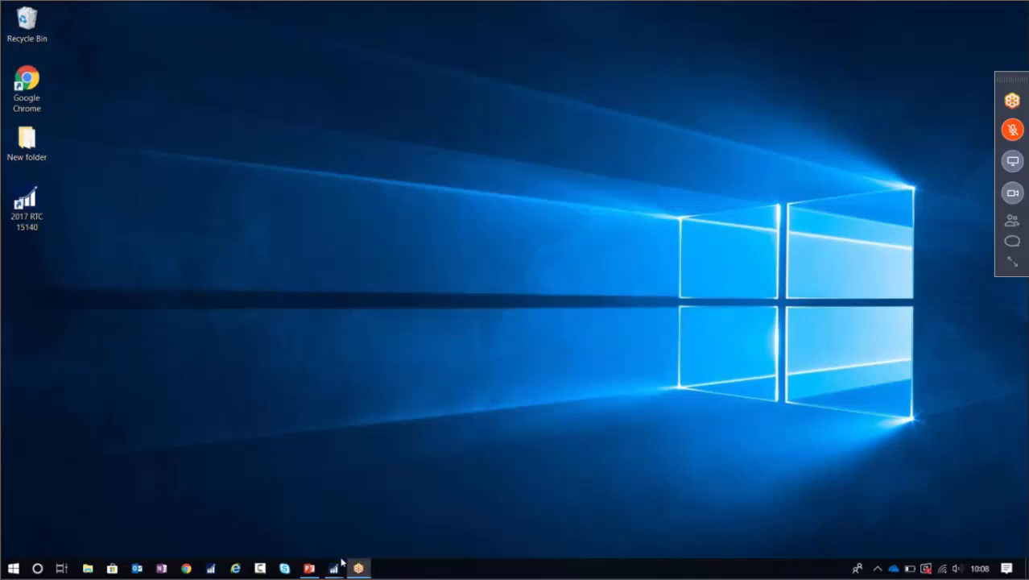
{"action": "mouse_move", "coordinate": [333, 566]}
{"action": "left_click", "coordinate": [363, 530]}
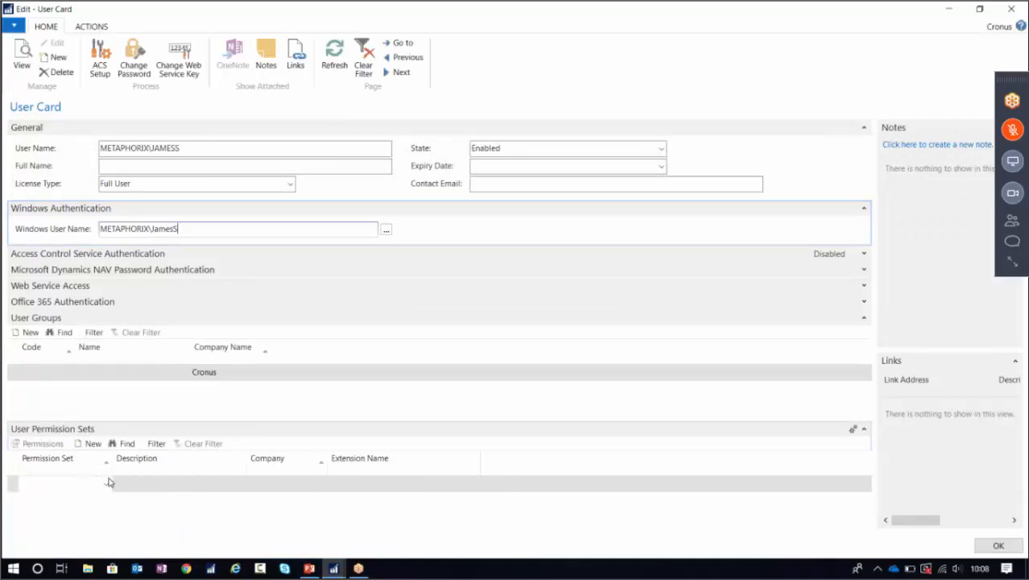
Assign BASIC as the user's permission set and close the User Card.
{"action": "left_click", "coordinate": [106, 483]}
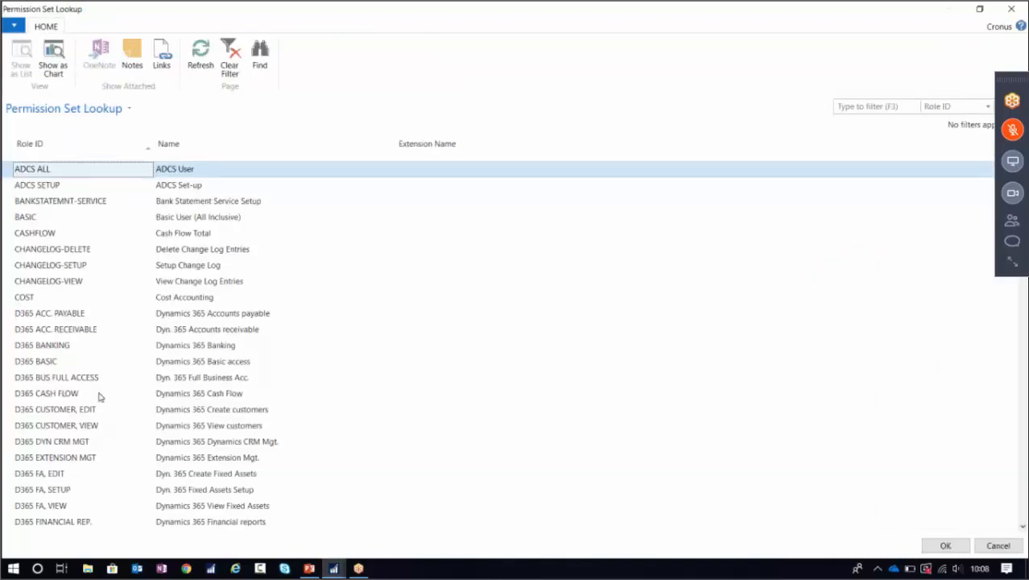
{"action": "left_click", "coordinate": [58, 220]}
{"action": "left_click", "coordinate": [943, 546]}
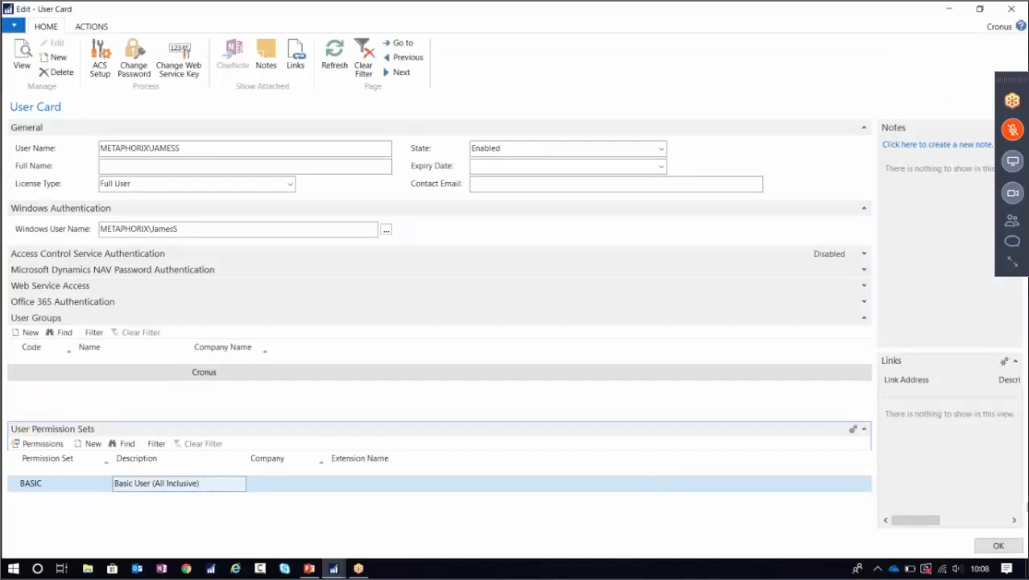
{"action": "left_click", "coordinate": [992, 546]}
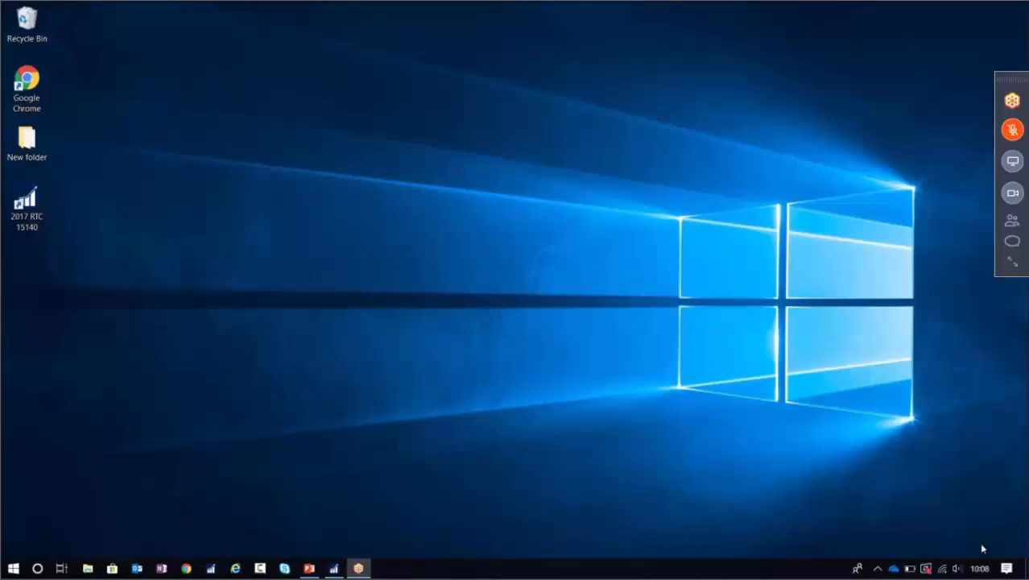
Launch NAV as the restricted user, dismiss the Salesperson/Purchaser and Opportunity errors, then minimize.
{"action": "left_click", "coordinate": [22, 206]}
{"action": "double_click", "coordinate": [19, 206]}
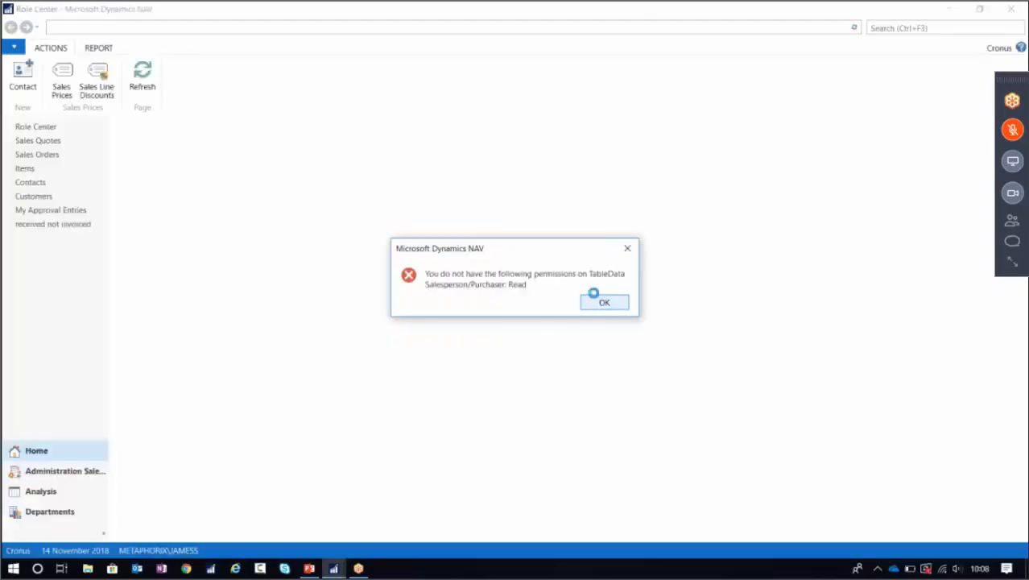
{"action": "left_click", "coordinate": [604, 301]}
{"action": "left_click", "coordinate": [604, 301]}
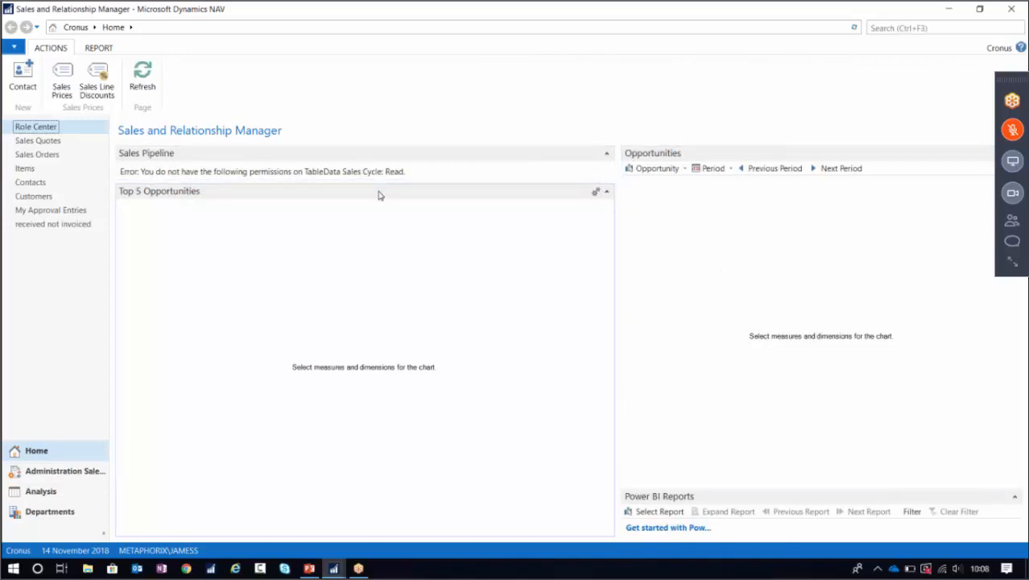
{"action": "left_click", "coordinate": [948, 10]}
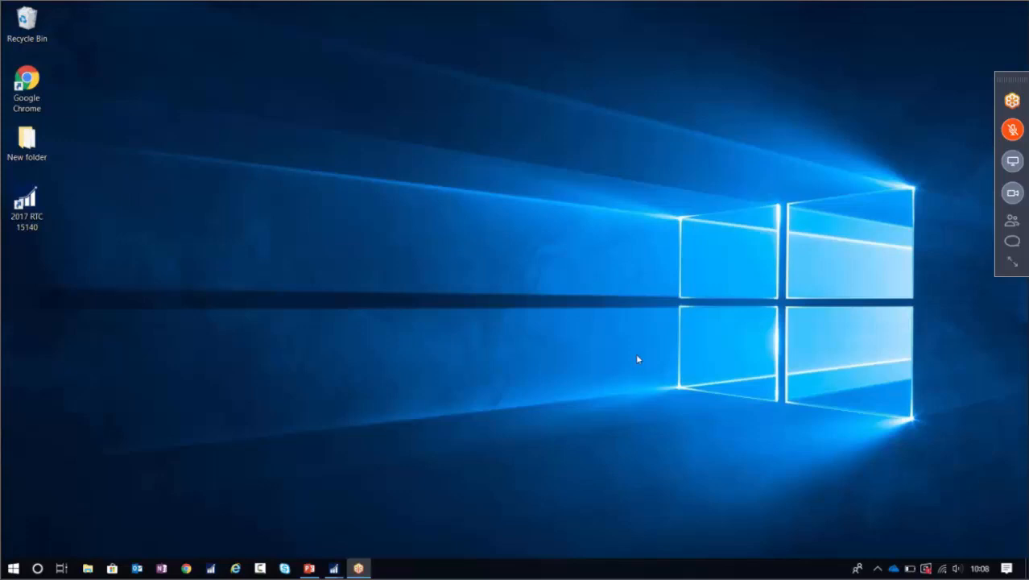
Restore the administrator's Users window and open Permission Sets by searching 'perm'.
{"action": "mouse_move", "coordinate": [333, 563]}
{"action": "left_click", "coordinate": [306, 546]}
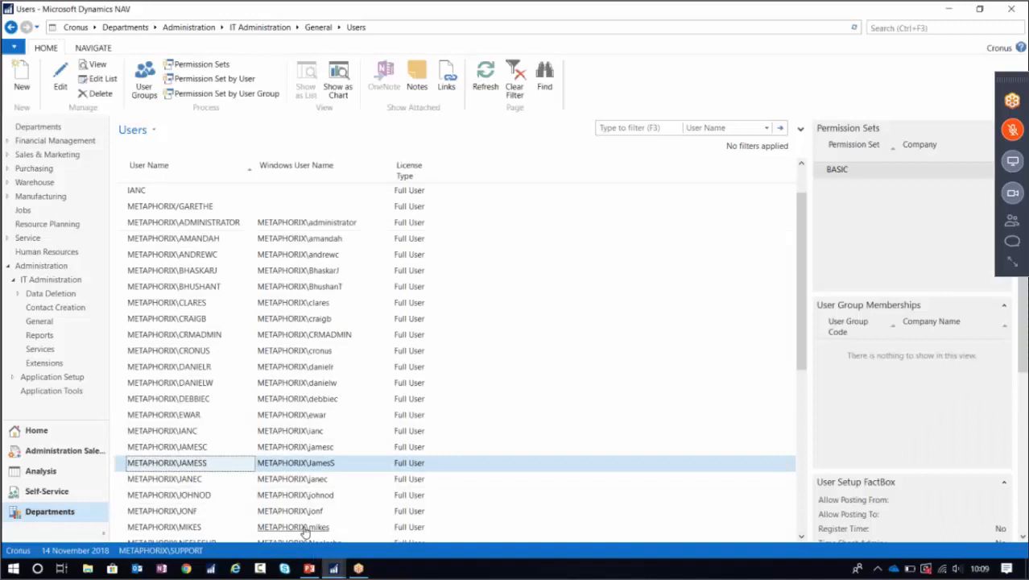
{"action": "scroll", "coordinate": [304, 531], "scroll_direction": "up", "scroll_amount": 1}
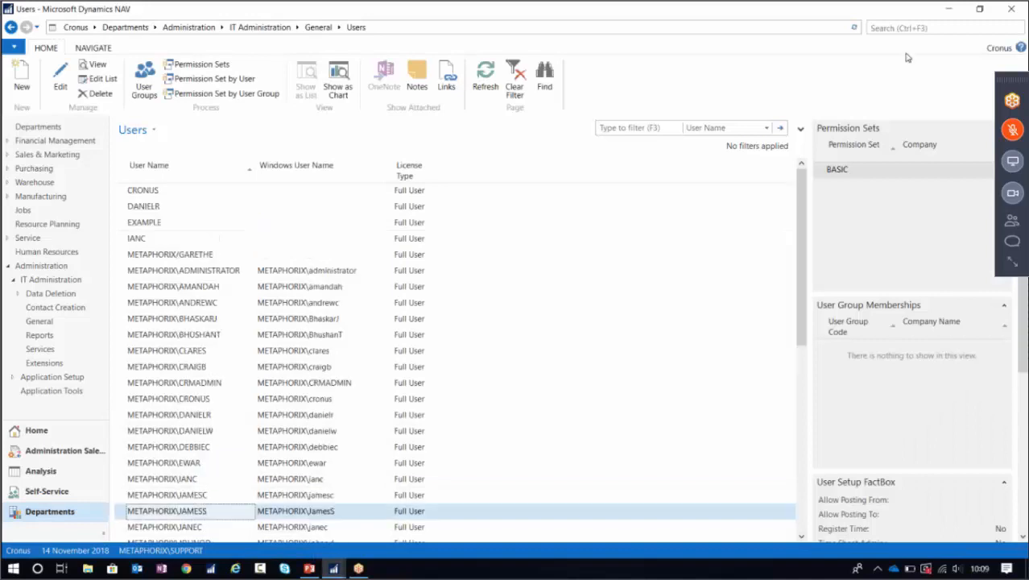
{"action": "left_click", "coordinate": [885, 27]}
{"action": "type", "text": "permi"}
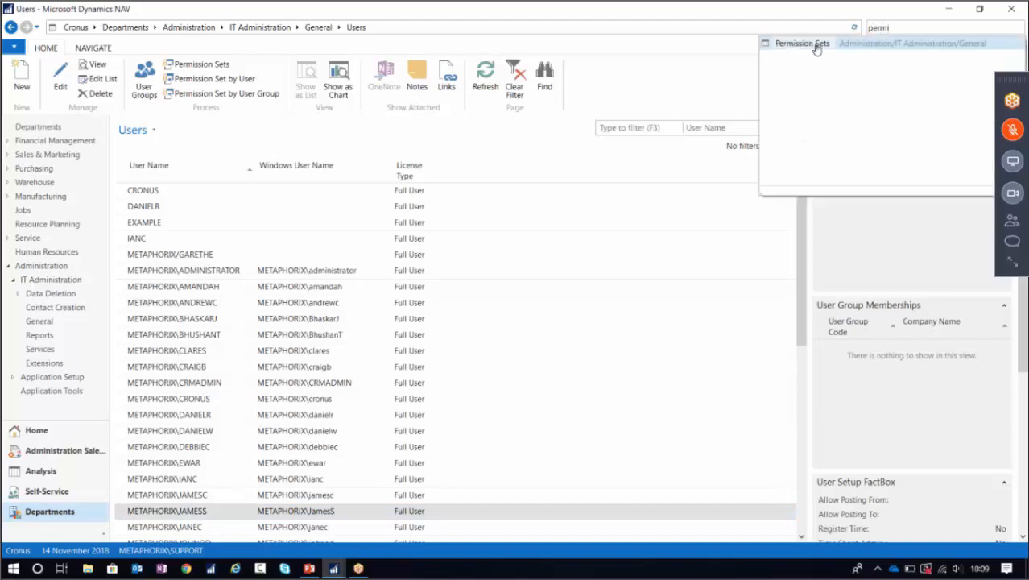
{"action": "left_click", "coordinate": [814, 46]}
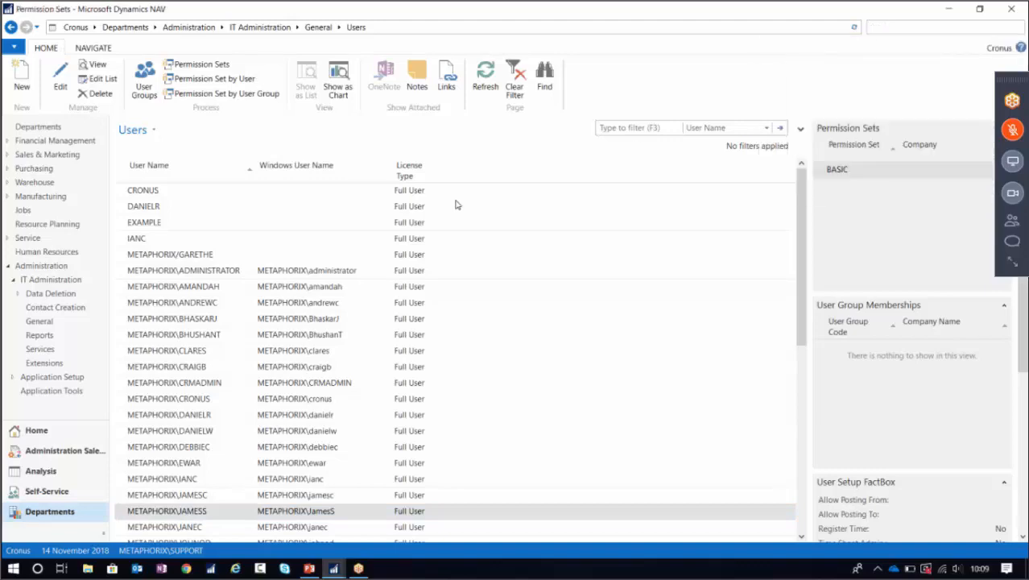
Browse permissions of FA-FIXED ASSET, EDIT, FA-SETUP, G/L-SETUP and INVT-ITEM JNL, POST, then minimize.
{"action": "scroll", "coordinate": [370, 298], "scroll_direction": "down", "scroll_amount": 10}
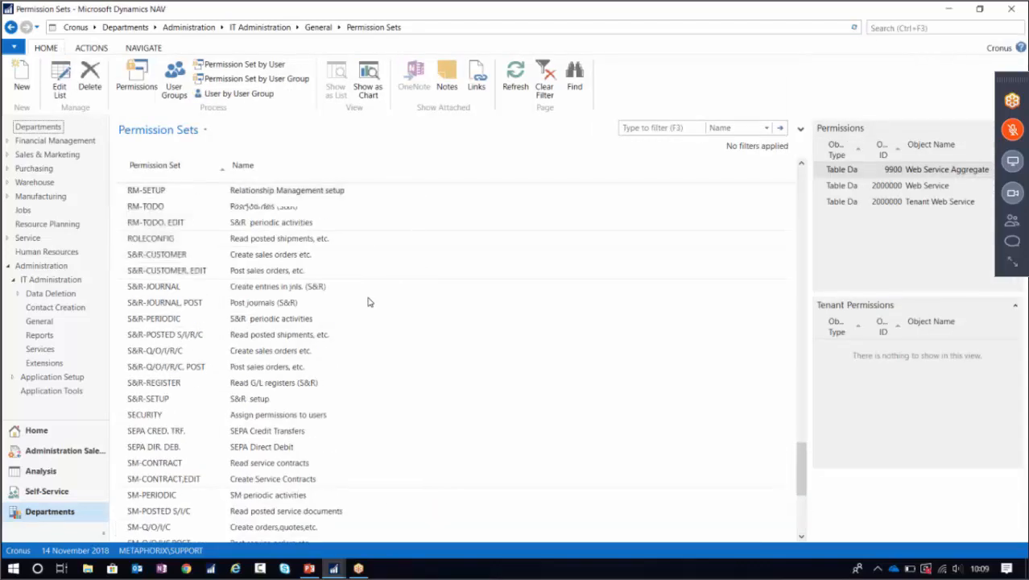
{"action": "scroll", "coordinate": [369, 302], "scroll_direction": "up", "scroll_amount": 20}
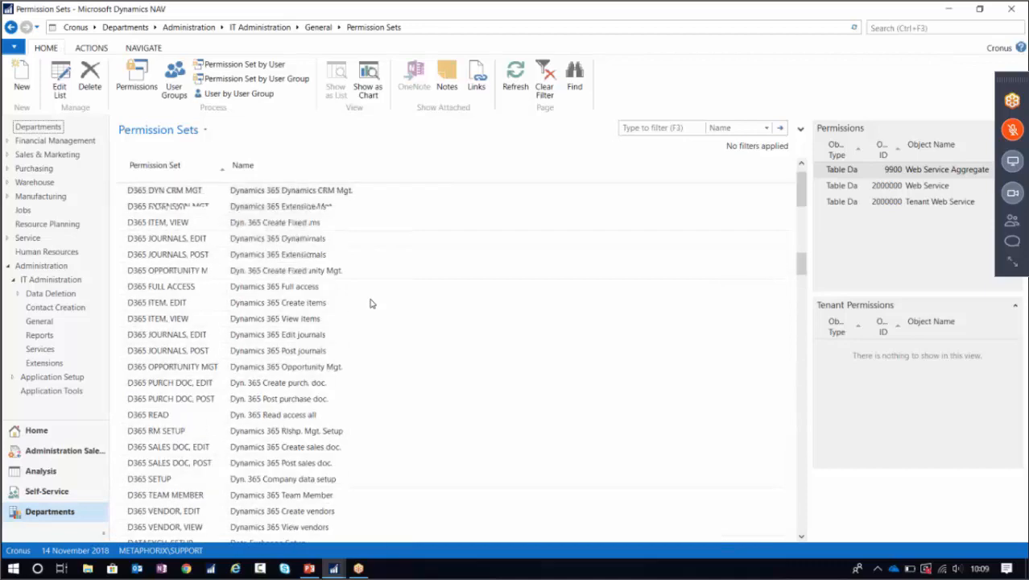
{"action": "scroll", "coordinate": [401, 293], "scroll_direction": "down", "scroll_amount": 6}
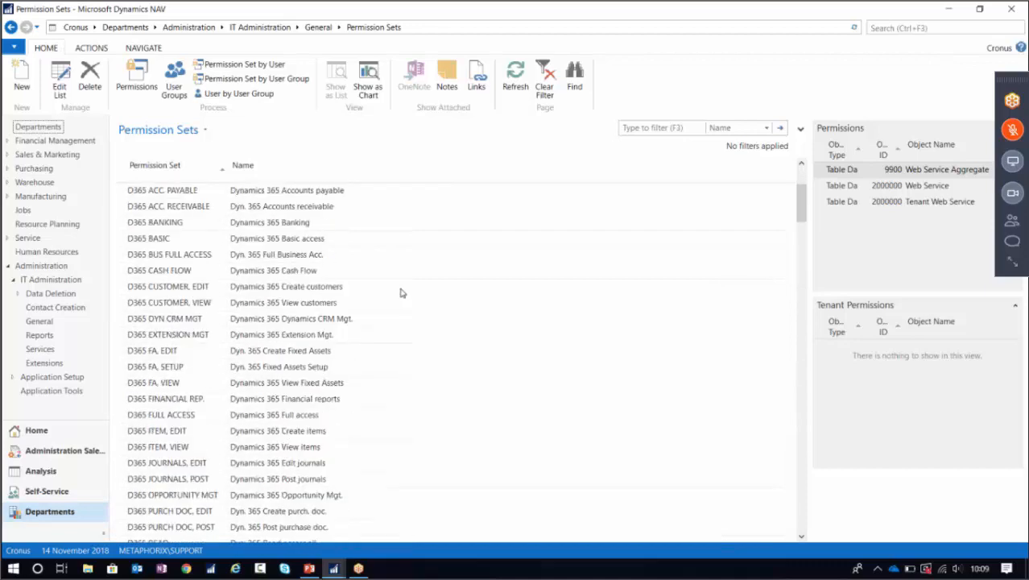
{"action": "scroll", "coordinate": [315, 256], "scroll_direction": "down", "scroll_amount": 5}
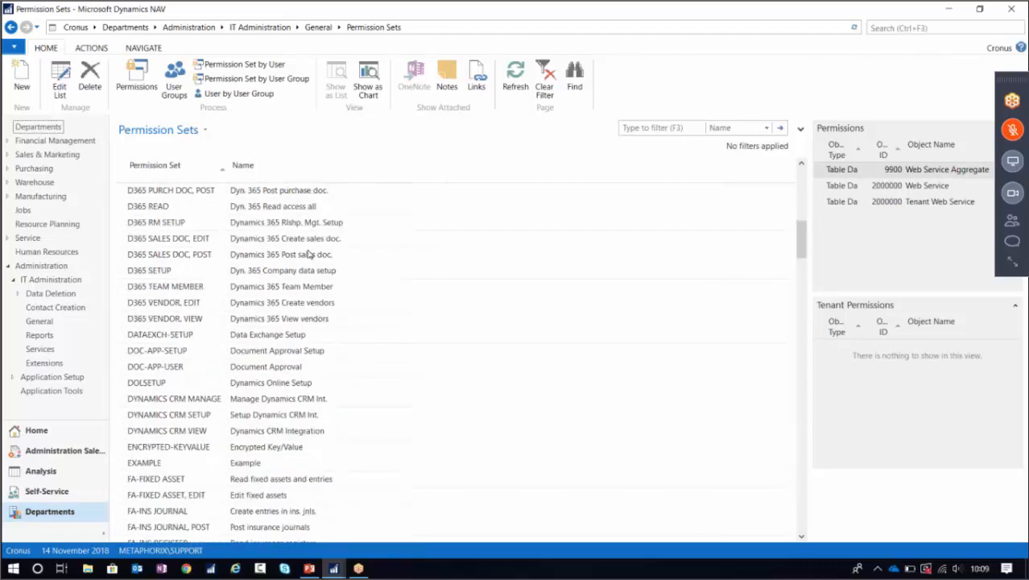
{"action": "scroll", "coordinate": [338, 254], "scroll_direction": "down", "scroll_amount": 2}
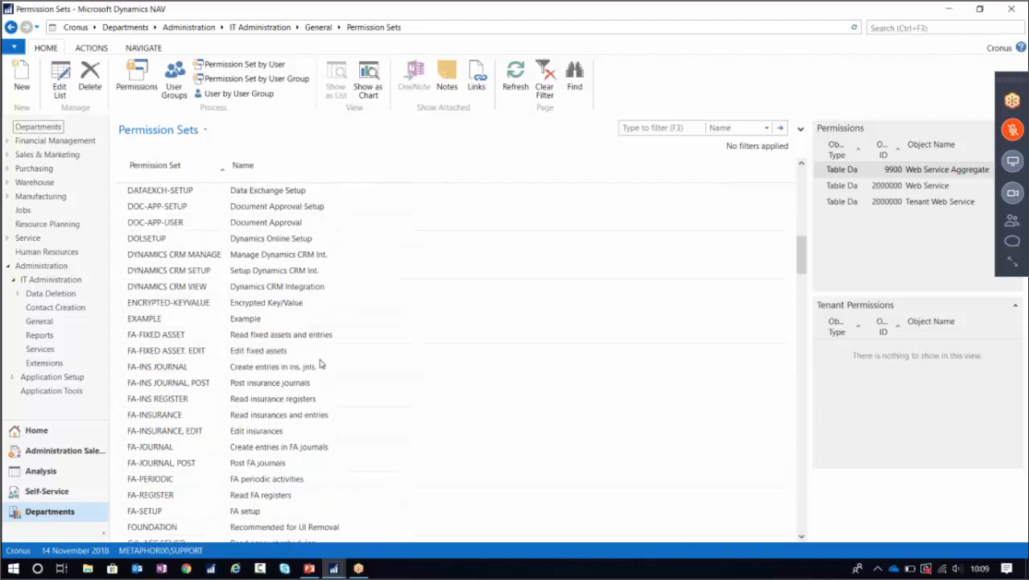
{"action": "left_click", "coordinate": [277, 354]}
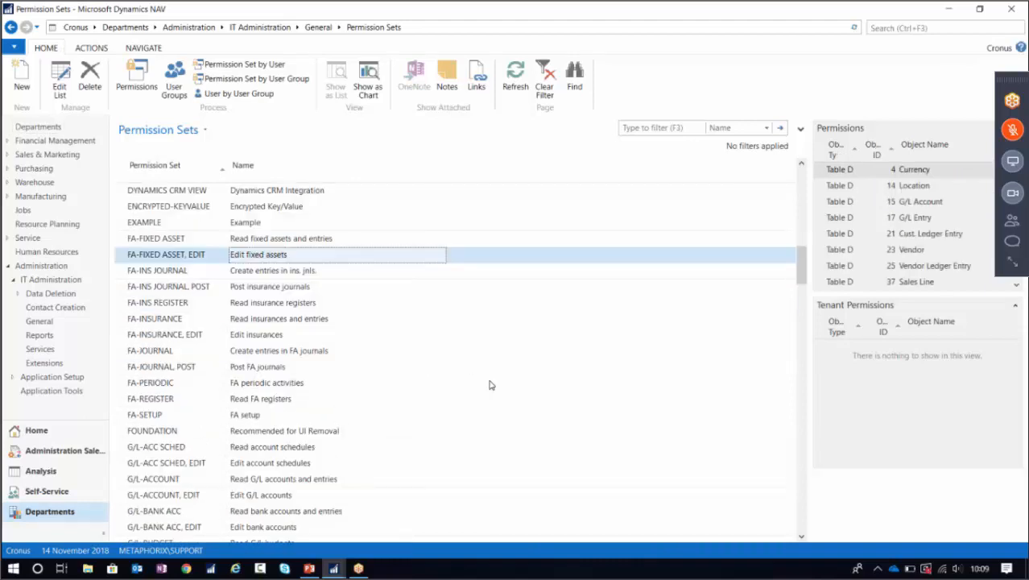
{"action": "left_click", "coordinate": [260, 414]}
{"action": "scroll", "coordinate": [363, 352], "scroll_direction": "down", "scroll_amount": 4}
{"action": "left_click", "coordinate": [270, 450]}
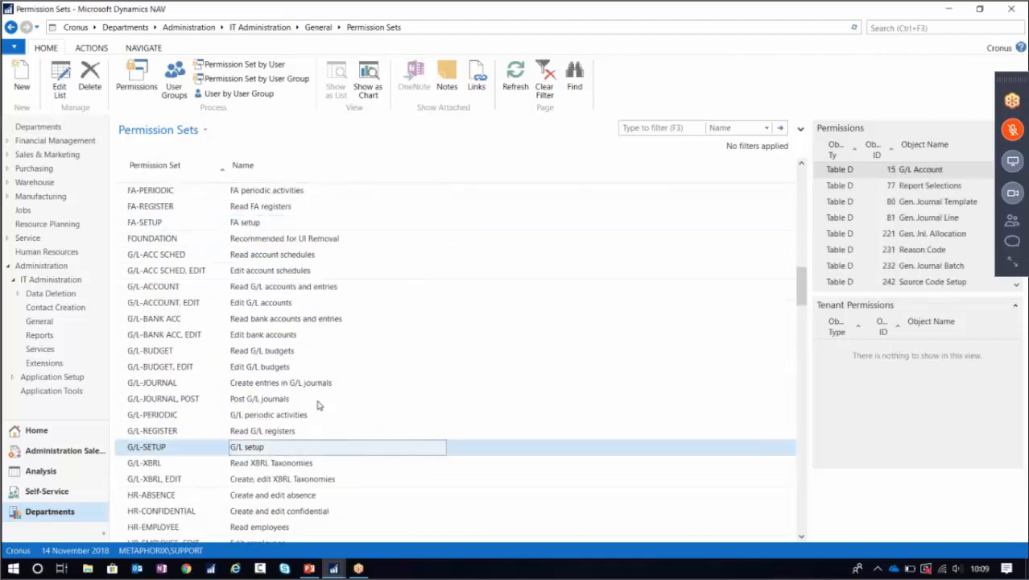
{"action": "scroll", "coordinate": [362, 378], "scroll_direction": "down", "scroll_amount": 7}
{"action": "left_click", "coordinate": [306, 368]}
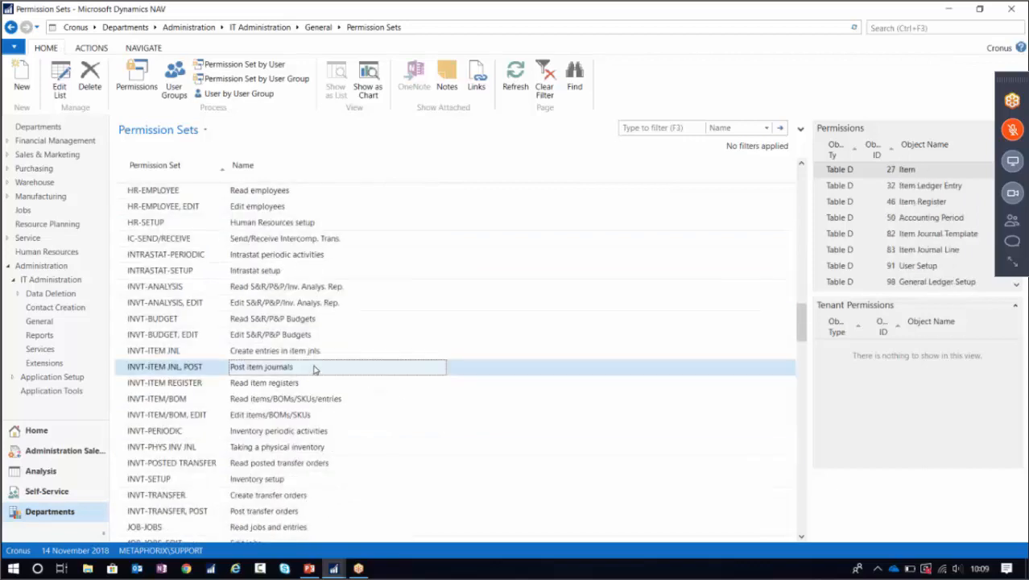
{"action": "scroll", "coordinate": [314, 367], "scroll_direction": "down", "scroll_amount": 17}
{"action": "scroll", "coordinate": [316, 367], "scroll_direction": "down", "scroll_amount": 20}
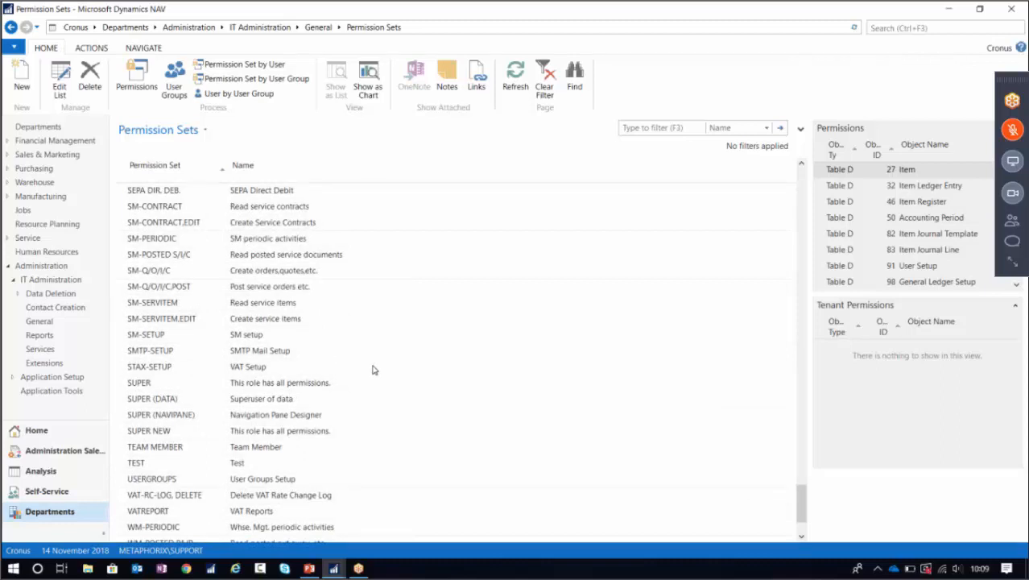
{"action": "scroll", "coordinate": [356, 359], "scroll_direction": "down", "scroll_amount": 2}
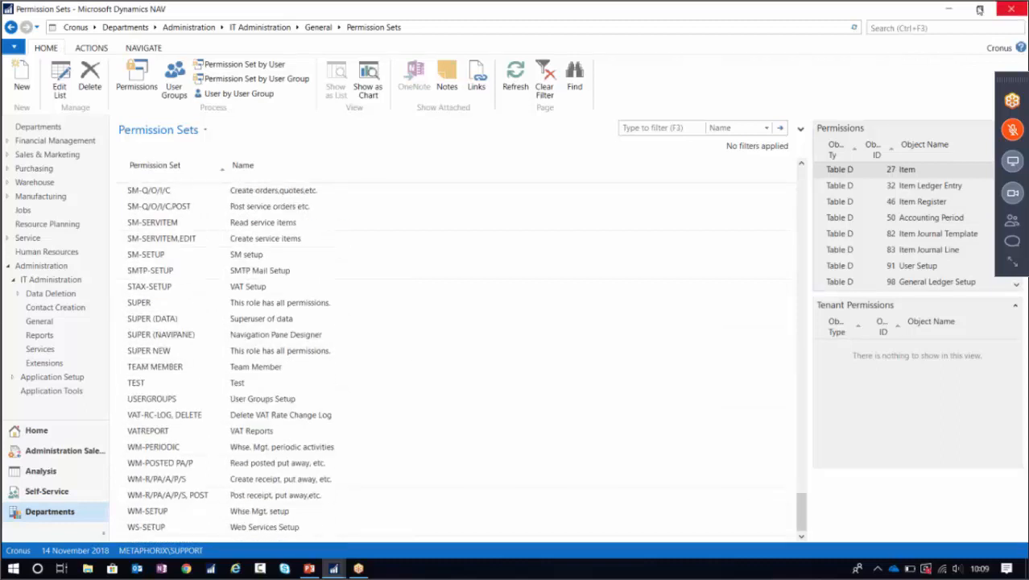
{"action": "left_click", "coordinate": [951, 9]}
Relaunch NAV as the restricted user, dismiss the Salesperson/Purchaser error, and try searching 'change log'.
{"action": "double_click", "coordinate": [32, 205]}
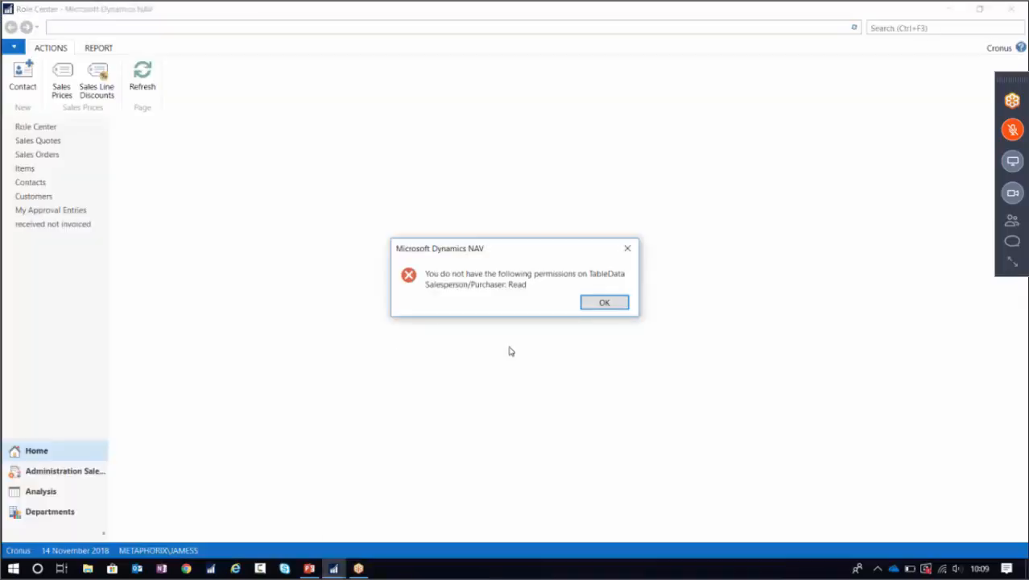
{"action": "left_click", "coordinate": [603, 303]}
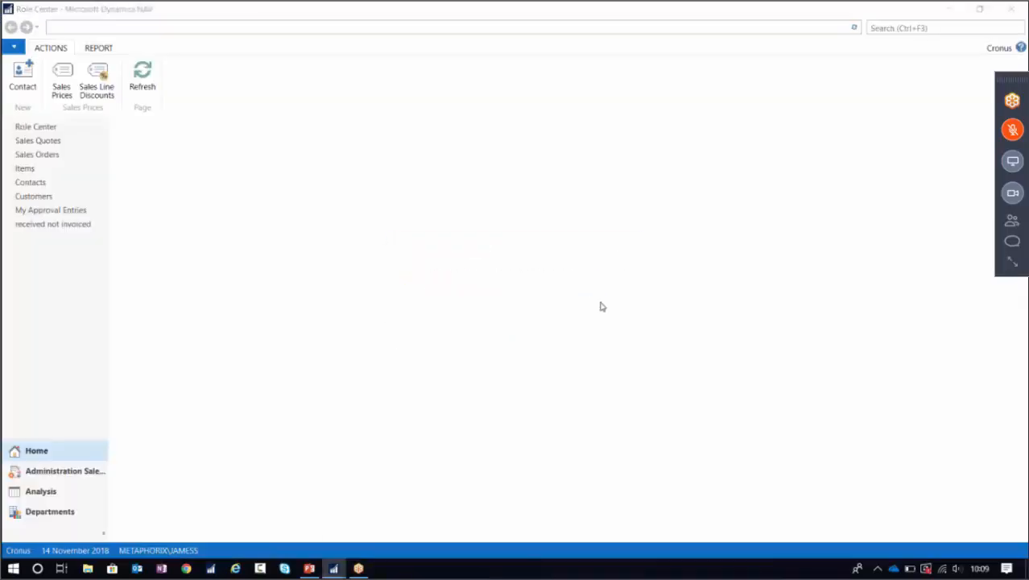
{"action": "left_click", "coordinate": [901, 27]}
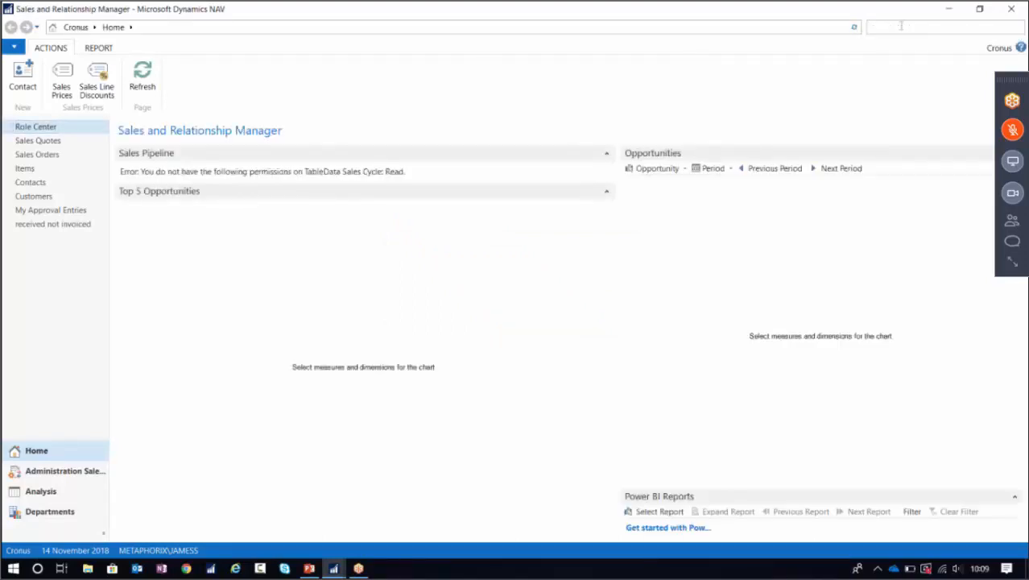
{"action": "type", "text": "change lo"}
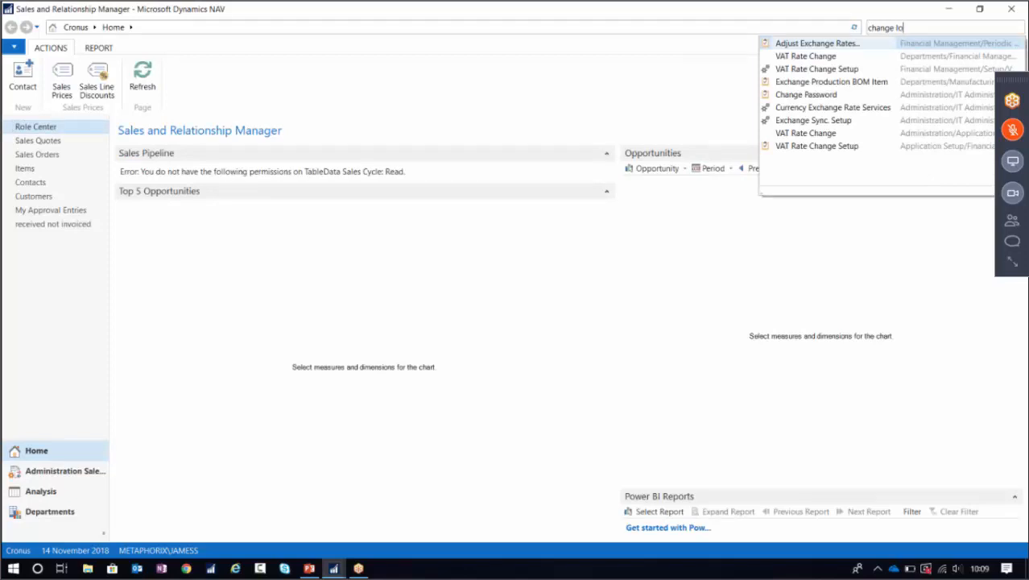
{"action": "type", "text": "g"}
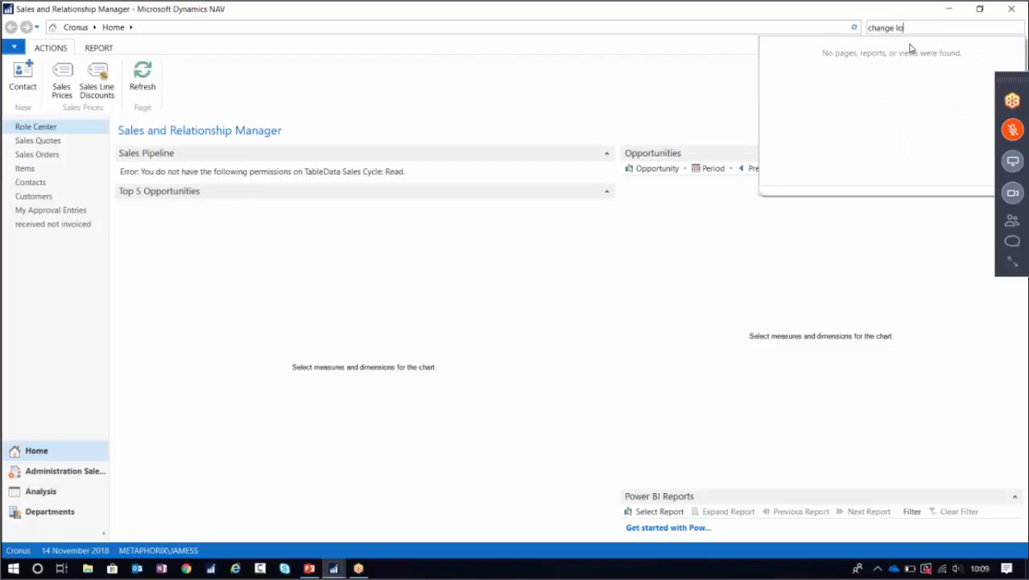
{"action": "key", "text": "BackSpace"}
{"action": "key", "text": "BackSpace"}
{"action": "key", "text": "BackSpace"}
{"action": "key", "text": "BackSpace"}
{"action": "key", "text": "BackSpace"}
{"action": "key", "text": "BackSpace"}
{"action": "key", "text": "BackSpace"}
{"action": "key", "text": "BackSpace"}
{"action": "key", "text": "BackSpace"}
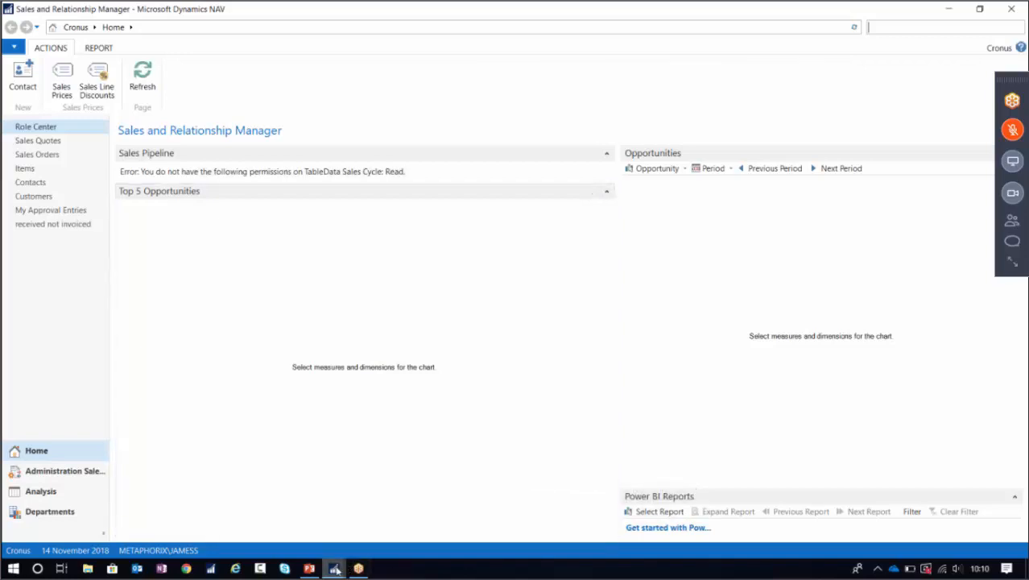
Filter the Permission Sets list by 'change log'.
{"action": "mouse_move", "coordinate": [334, 568]}
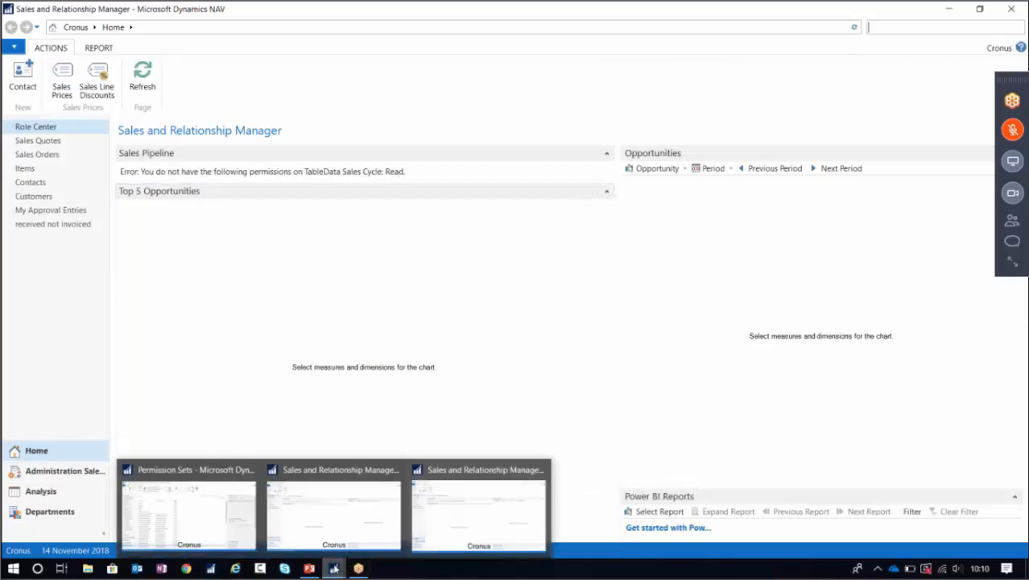
{"action": "left_click", "coordinate": [189, 511]}
{"action": "left_click", "coordinate": [650, 127]}
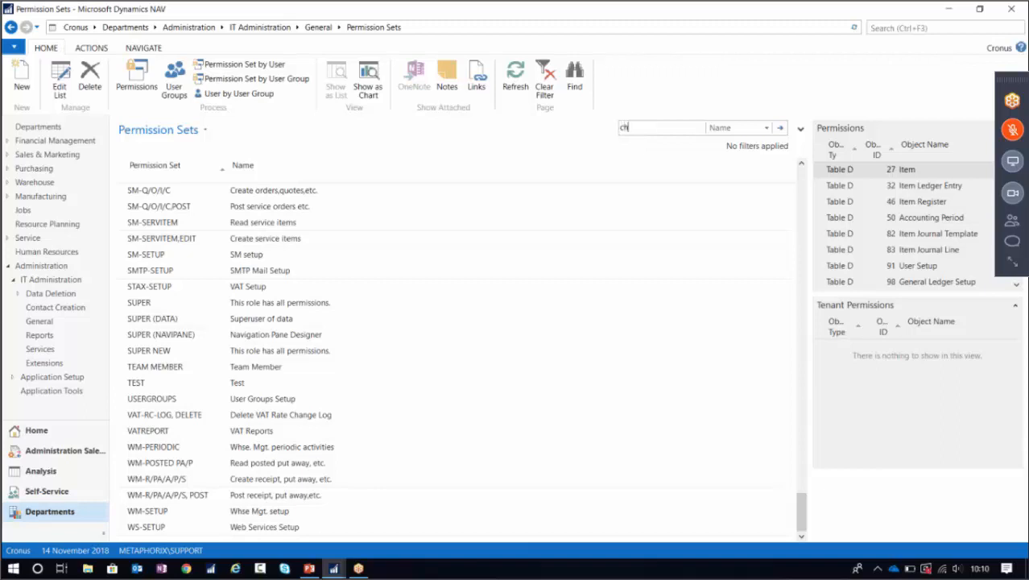
{"action": "type", "text": "change log"}
{"action": "key", "text": "Return"}
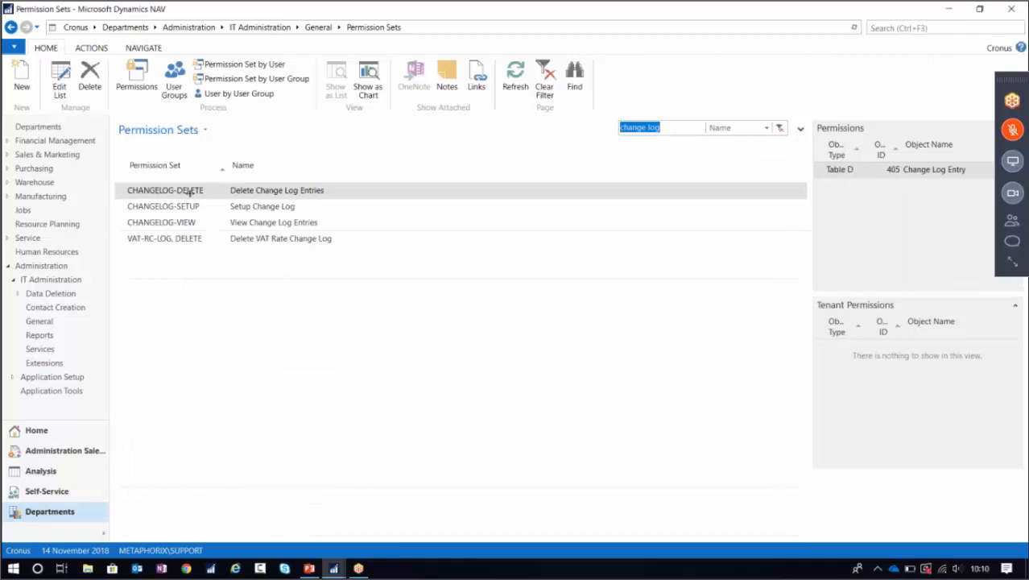
Inspect the tables covered by CHANGELOG-DELETE, CHANGELOG-SETUP and CHANGELOG-VIEW.
{"action": "left_click", "coordinate": [121, 195]}
{"action": "left_click", "coordinate": [121, 222], "text": "shift"}
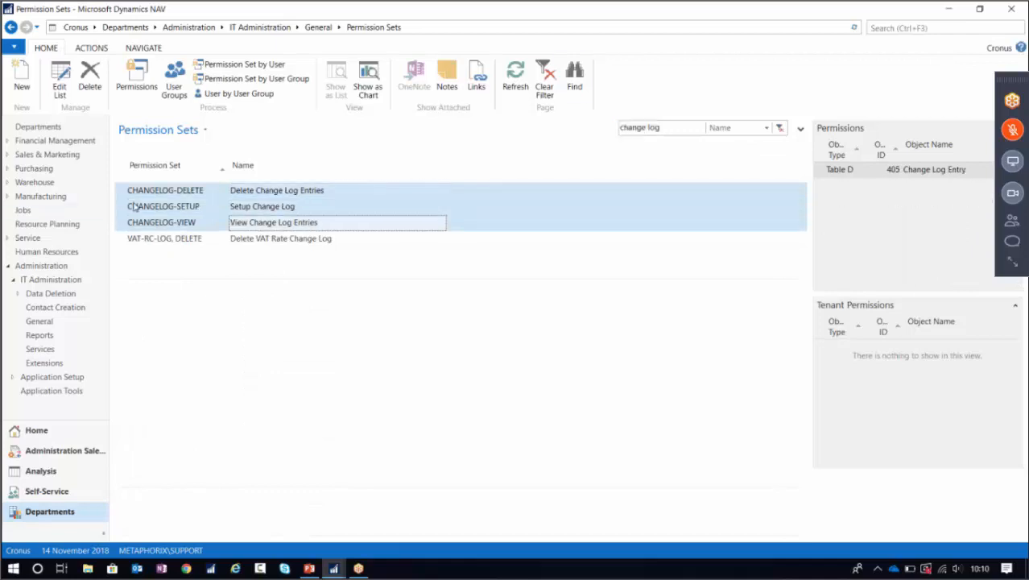
{"action": "left_click", "coordinate": [125, 196]}
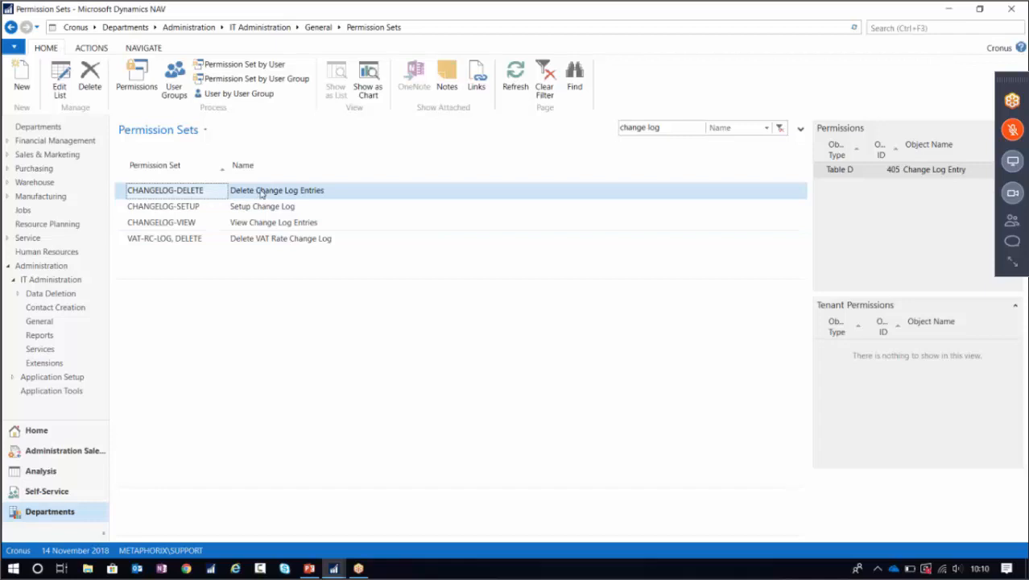
{"action": "left_click", "coordinate": [129, 209]}
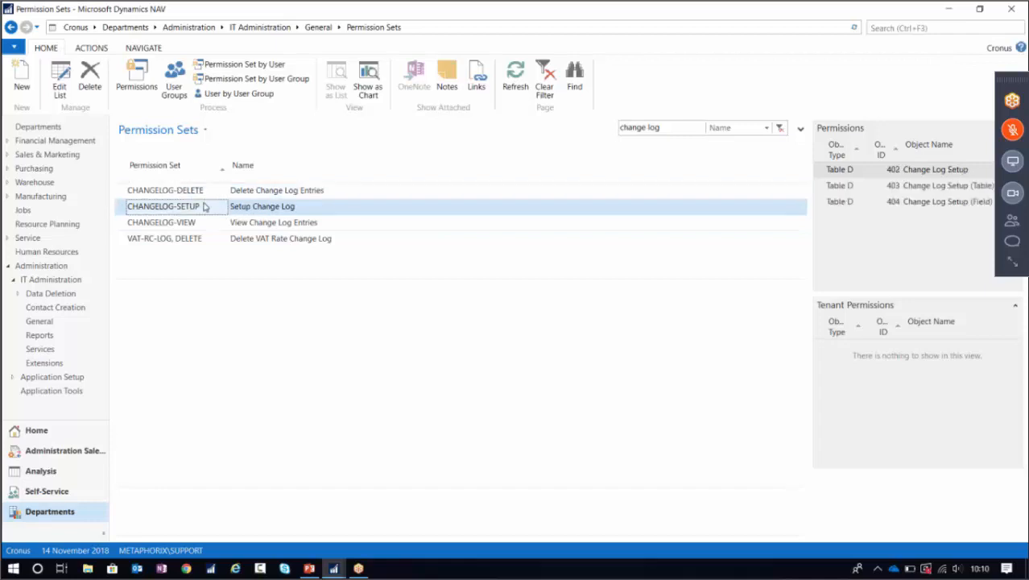
{"action": "left_click", "coordinate": [122, 226]}
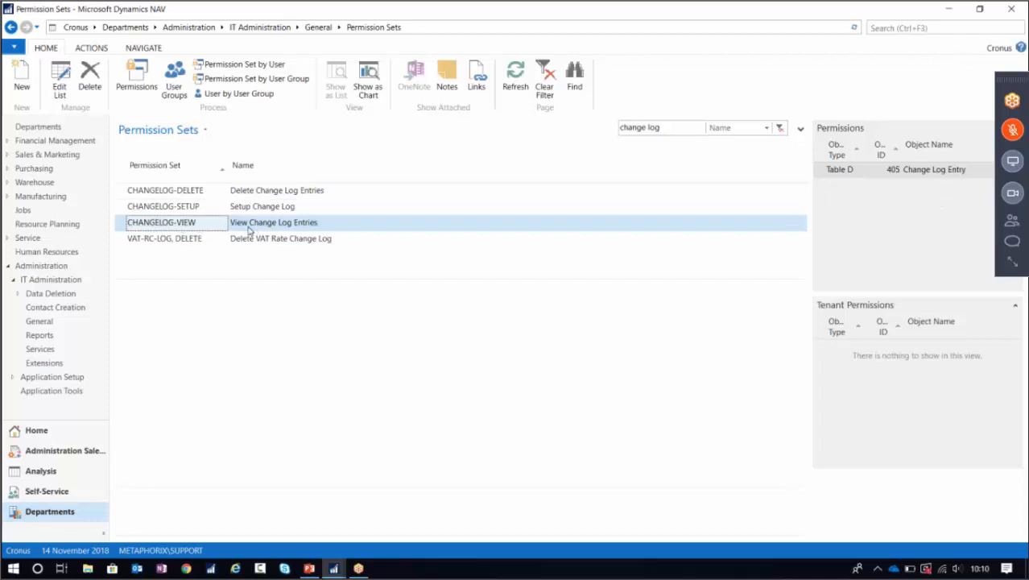
{"action": "left_click", "coordinate": [919, 25]}
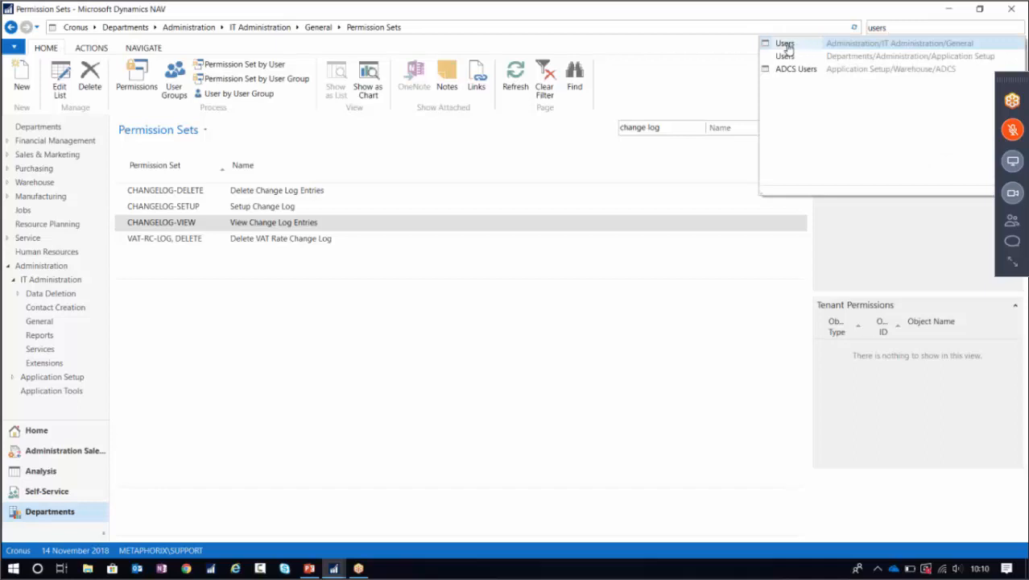
Open the test user's card and add the CHANGELOG-DELETE permission set.
{"action": "left_click", "coordinate": [784, 44]}
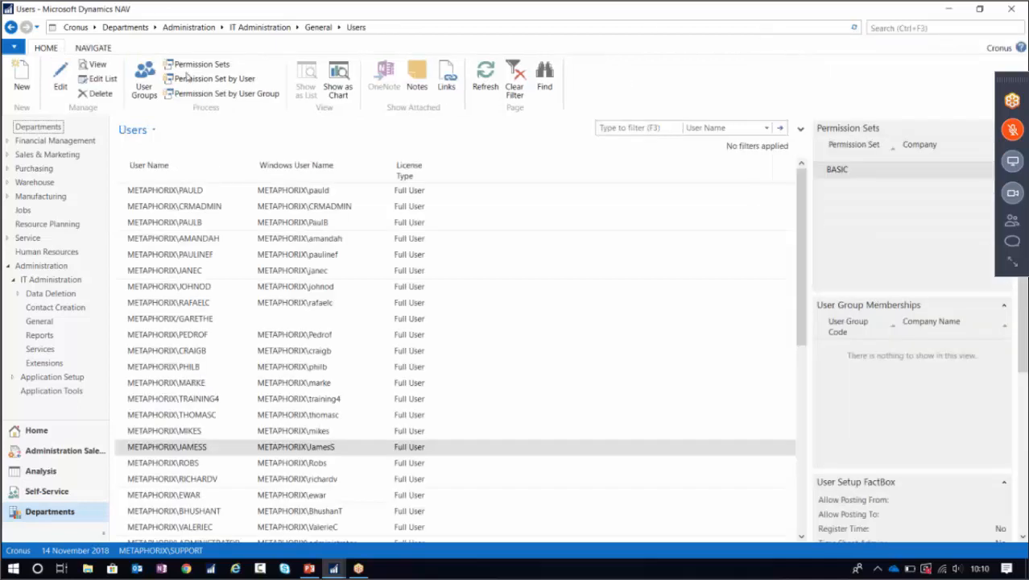
{"action": "left_click", "coordinate": [67, 73]}
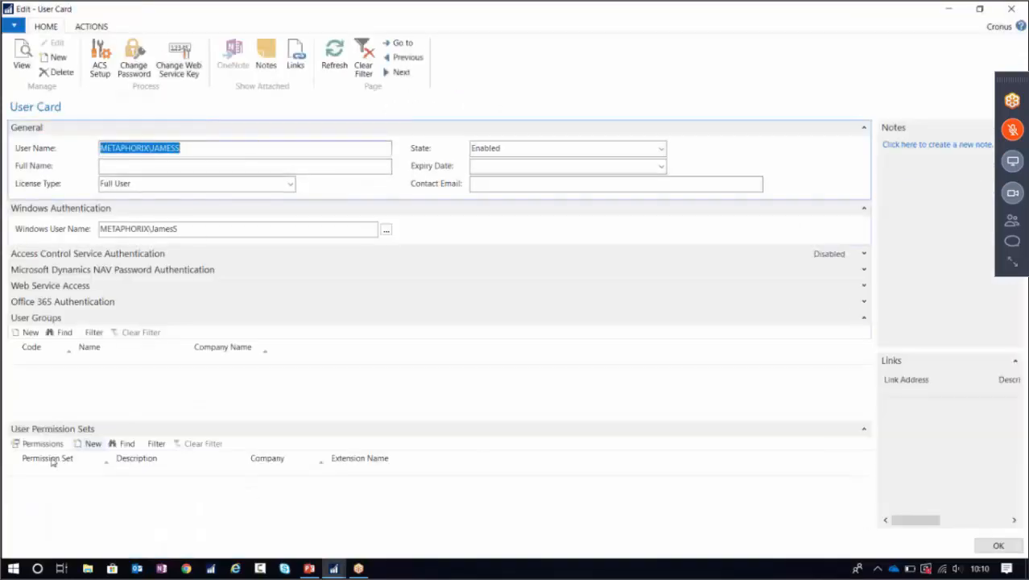
{"action": "left_click", "coordinate": [51, 501]}
{"action": "left_click", "coordinate": [107, 500]}
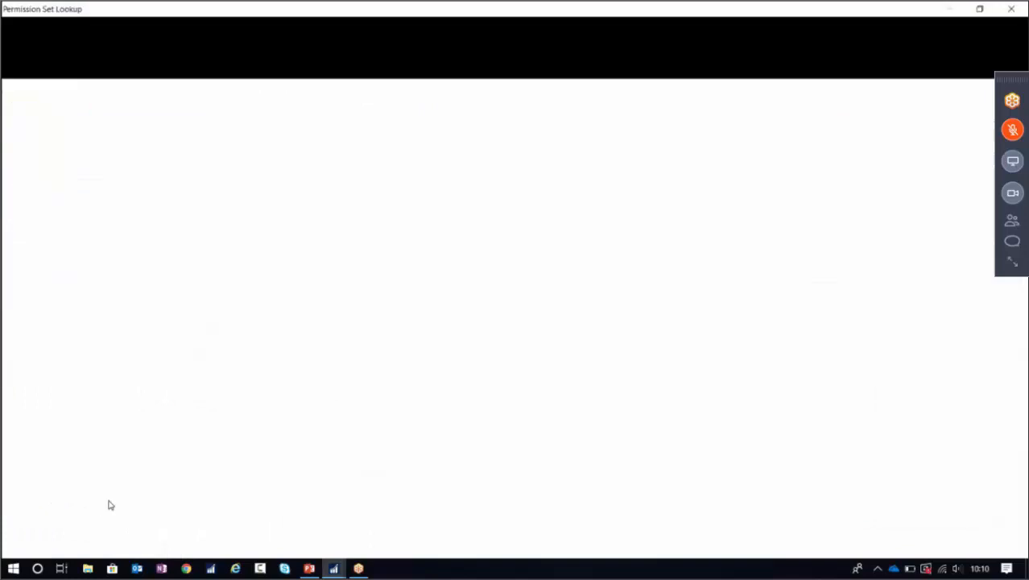
{"action": "left_click", "coordinate": [58, 248]}
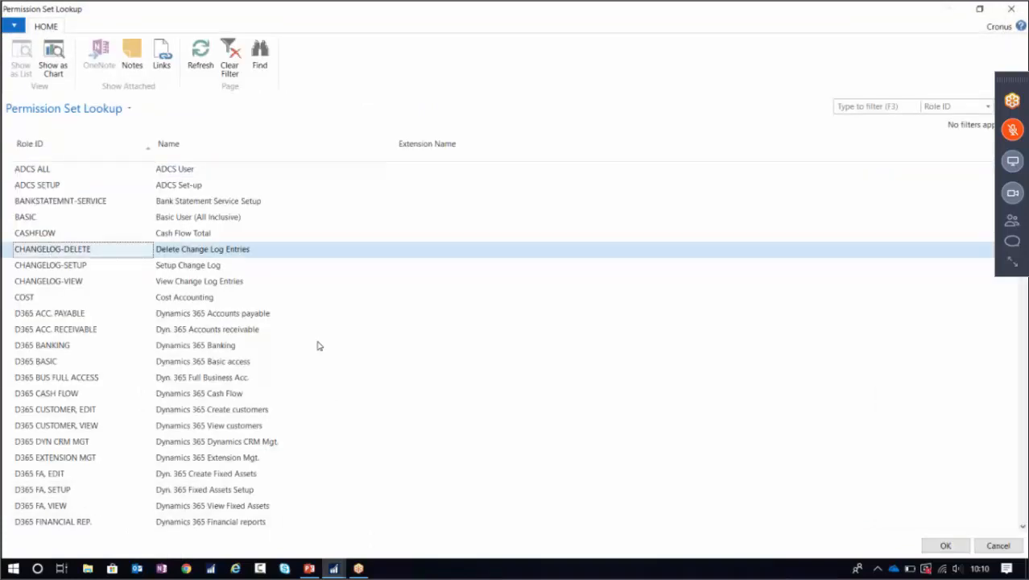
{"action": "left_click", "coordinate": [958, 545]}
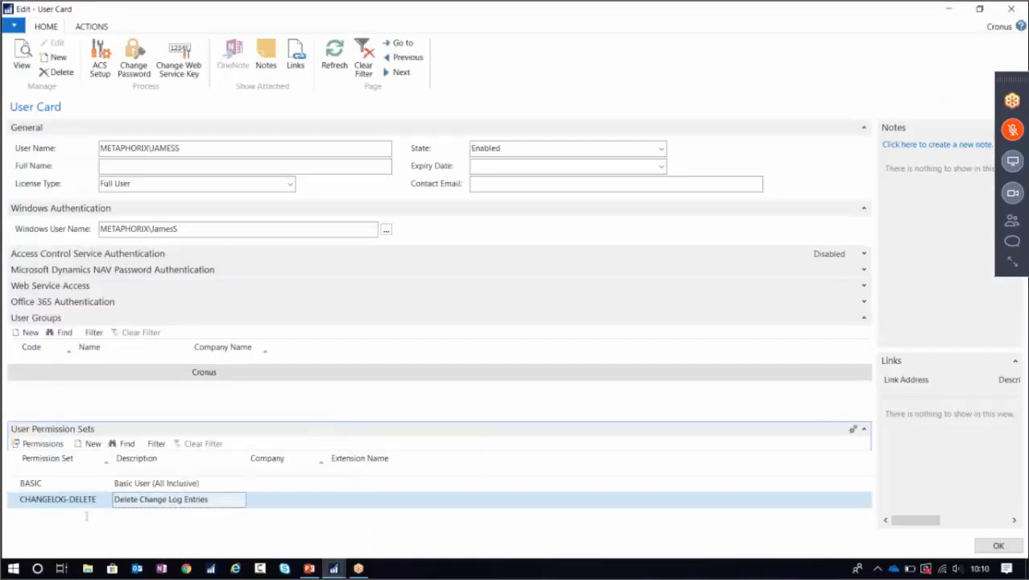
Add CHANGELOG-SETUP and CHANGELOG-VIEW as further permission set lines.
{"action": "left_click", "coordinate": [105, 519]}
{"action": "left_click", "coordinate": [108, 519]}
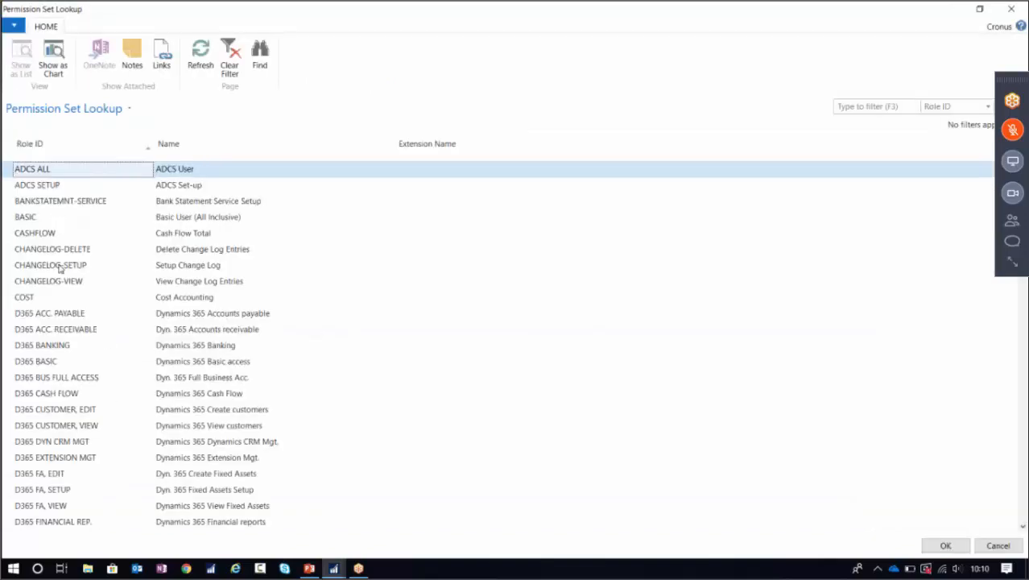
{"action": "left_click", "coordinate": [59, 267]}
{"action": "left_click", "coordinate": [944, 544]}
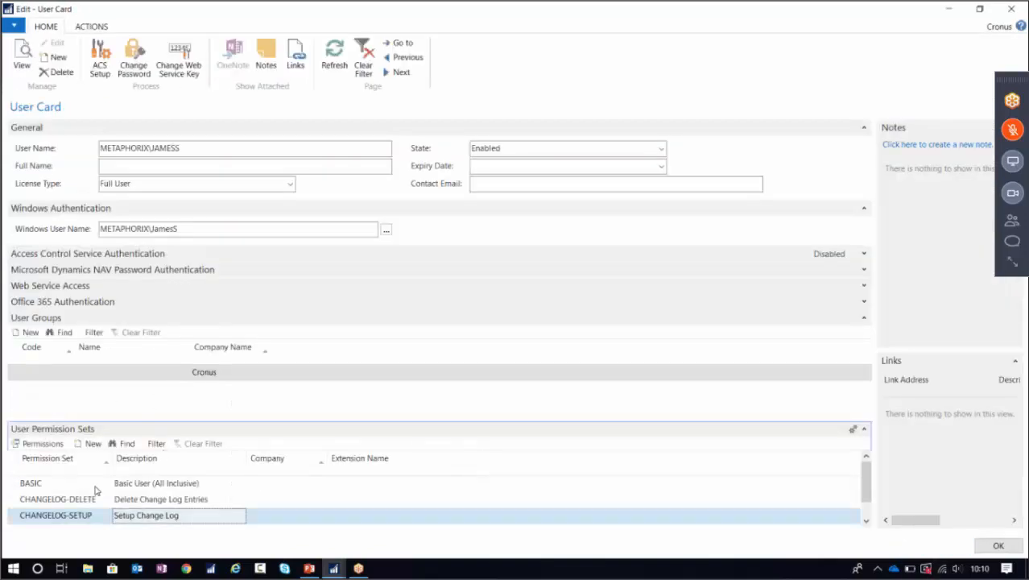
{"action": "left_click", "coordinate": [106, 528]}
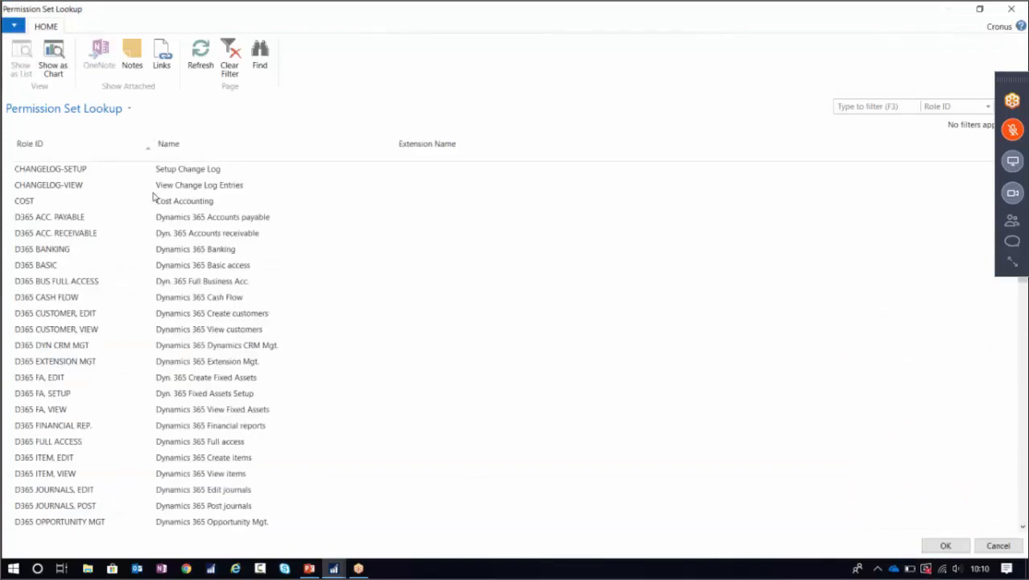
{"action": "left_click", "coordinate": [71, 186]}
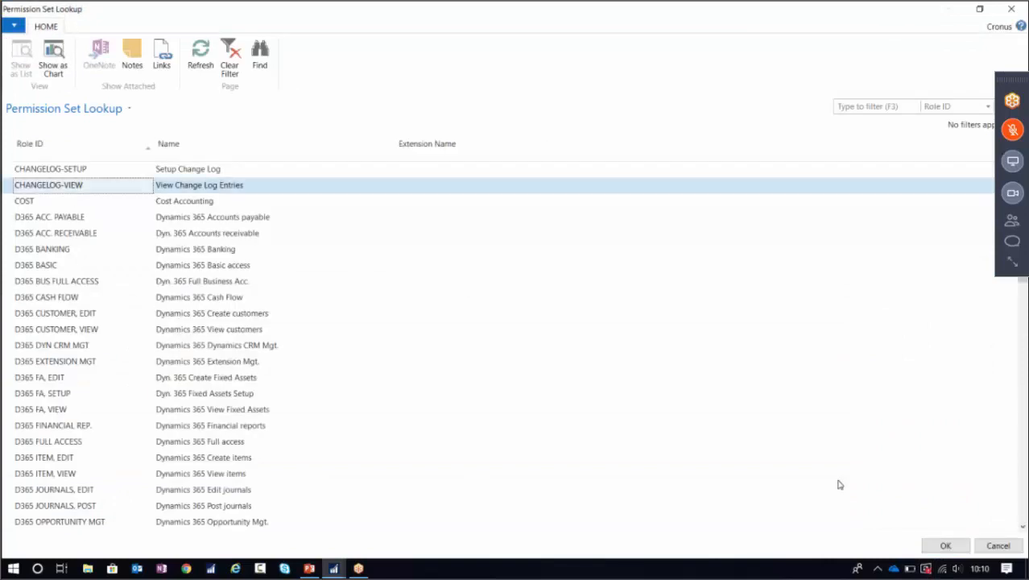
{"action": "left_click", "coordinate": [943, 545]}
Review the BASIC and three CHANGELOG lines, then save and close the user card.
{"action": "left_click", "coordinate": [864, 317]}
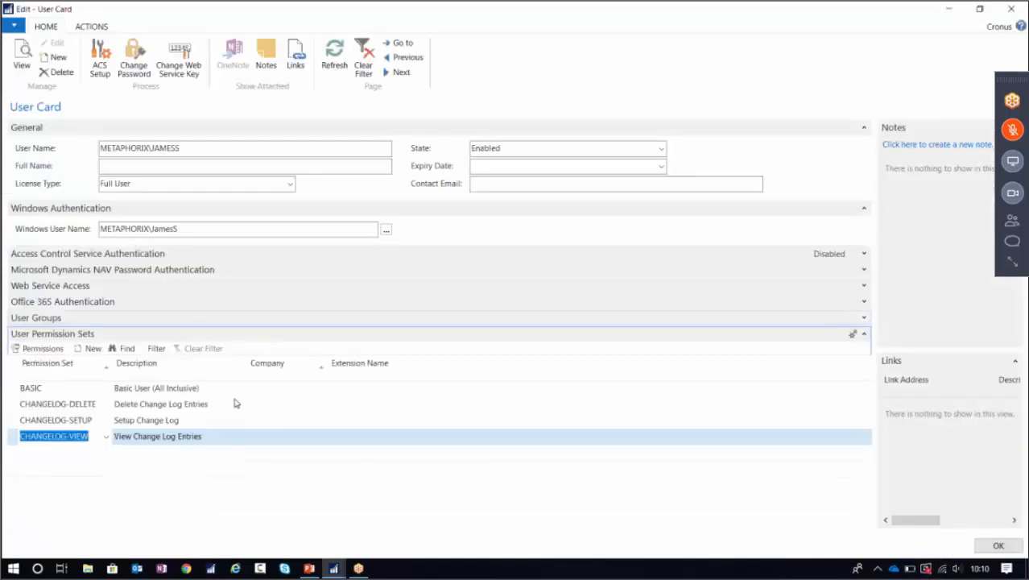
{"action": "left_click", "coordinate": [78, 385]}
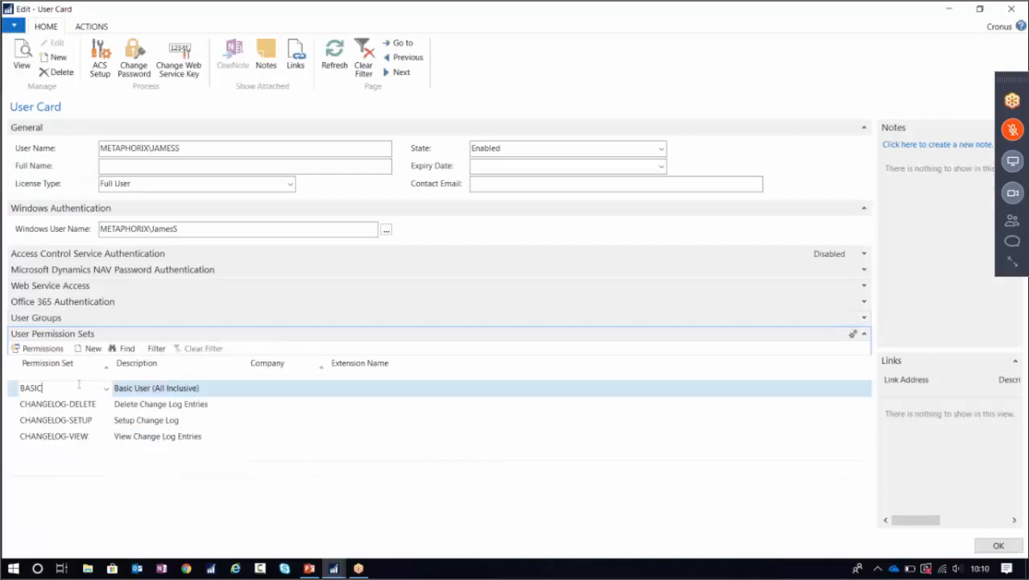
{"action": "left_click", "coordinate": [15, 390]}
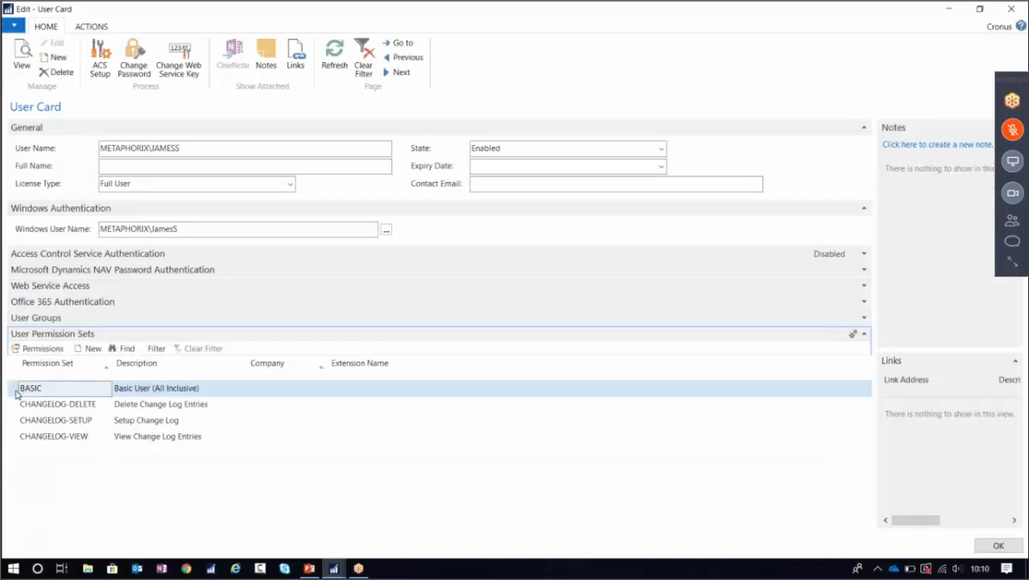
{"action": "left_click", "coordinate": [15, 405]}
{"action": "left_click", "coordinate": [17, 420]}
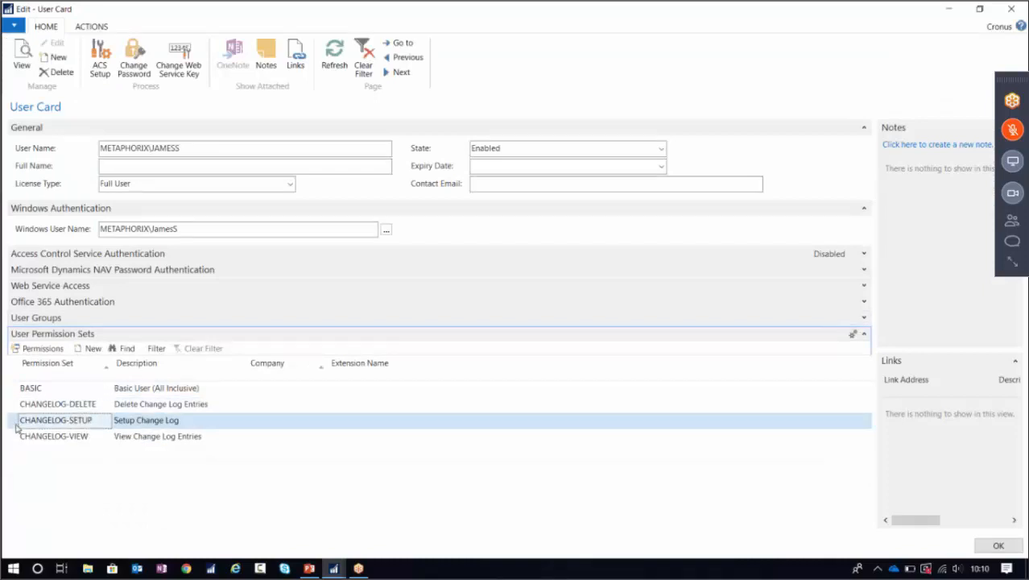
{"action": "left_click", "coordinate": [16, 439]}
{"action": "left_click_drag", "start_coordinate": [17, 406], "coordinate": [37, 442]}
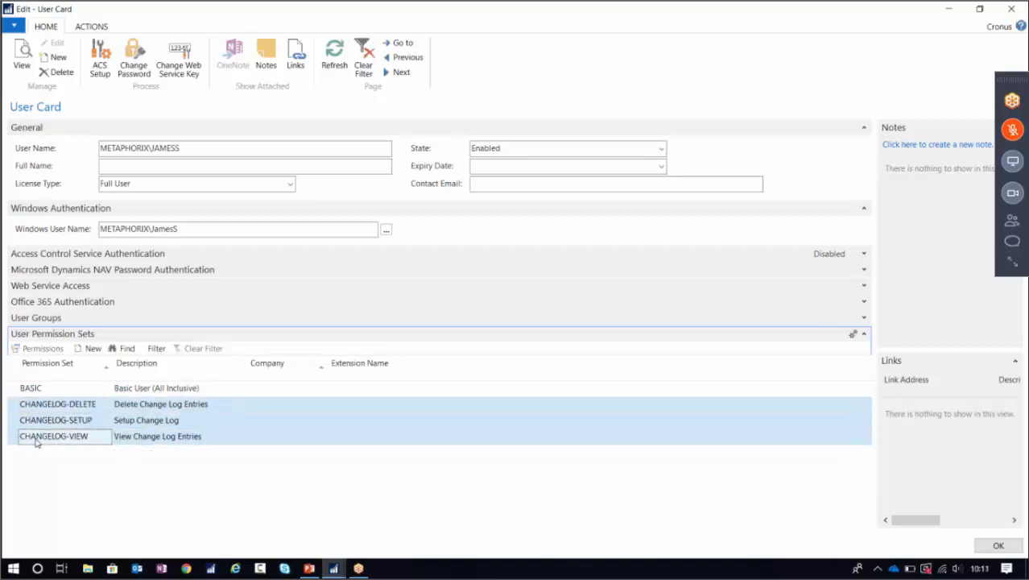
{"action": "left_click", "coordinate": [995, 545]}
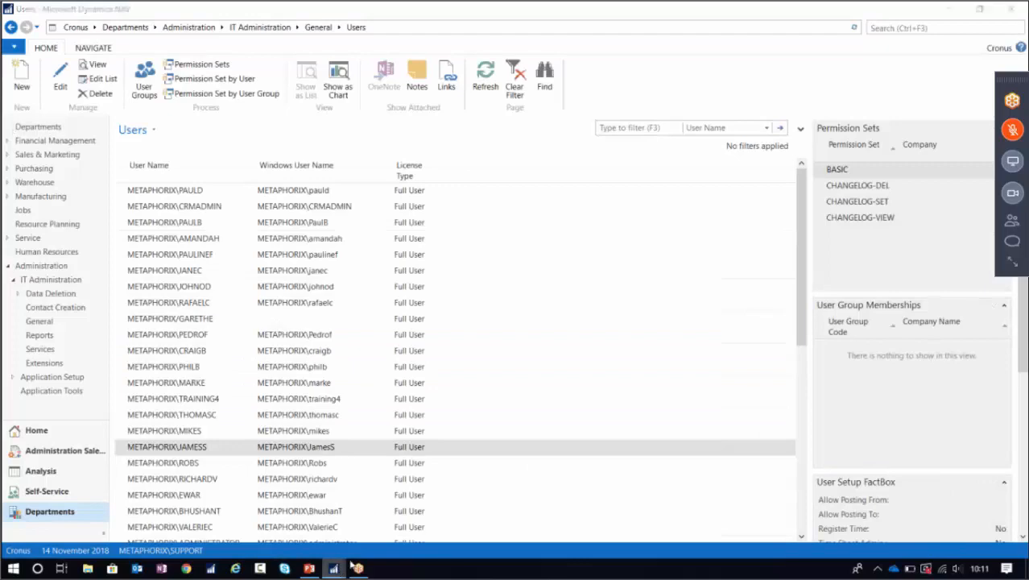
Close both Sales and Relationship Manager windows and the Users window.
{"action": "mouse_move", "coordinate": [333, 567]}
{"action": "left_click", "coordinate": [540, 472]}
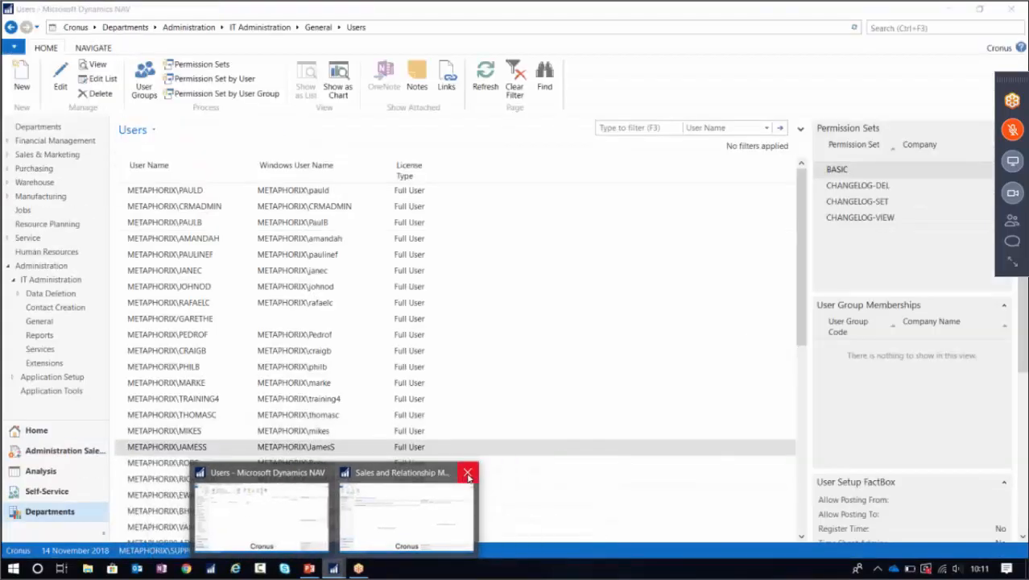
{"action": "left_click", "coordinate": [467, 472]}
{"action": "left_click", "coordinate": [440, 473]}
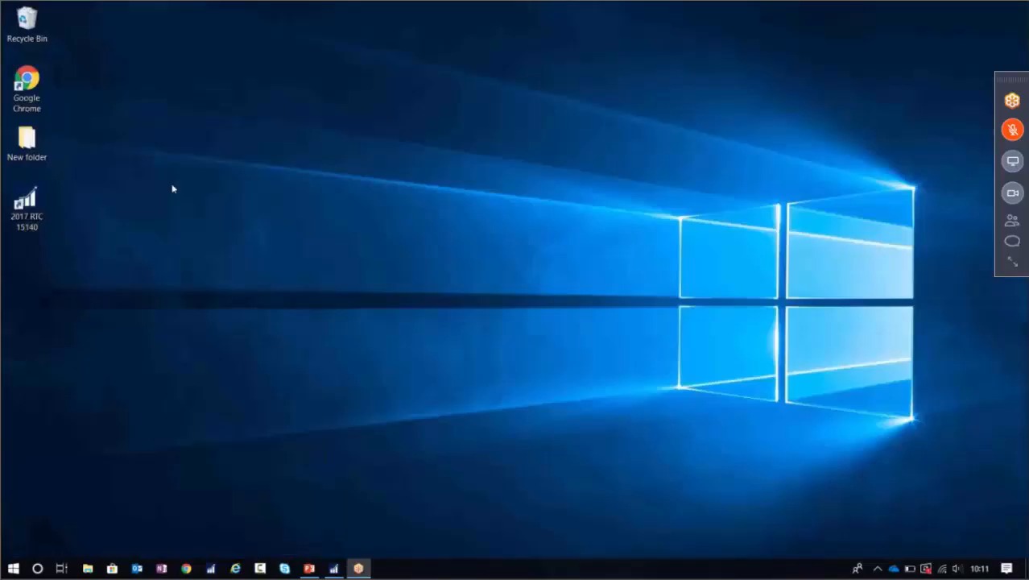
Relaunch NAV as the test user, dismiss the error, and open Change Log Setup via 'chang'.
{"action": "double_click", "coordinate": [43, 204]}
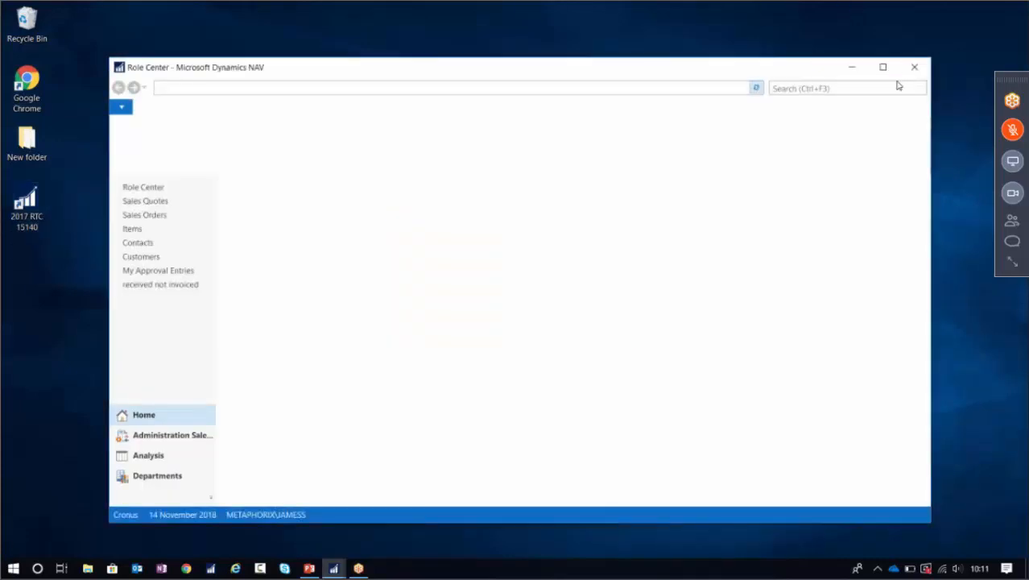
{"action": "left_click", "coordinate": [609, 314]}
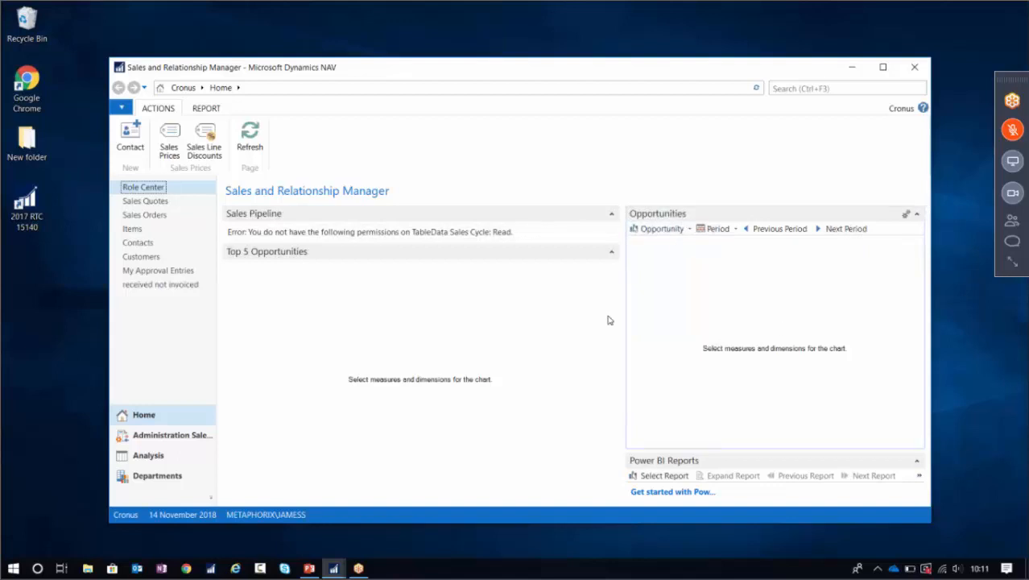
{"action": "left_click", "coordinate": [882, 67]}
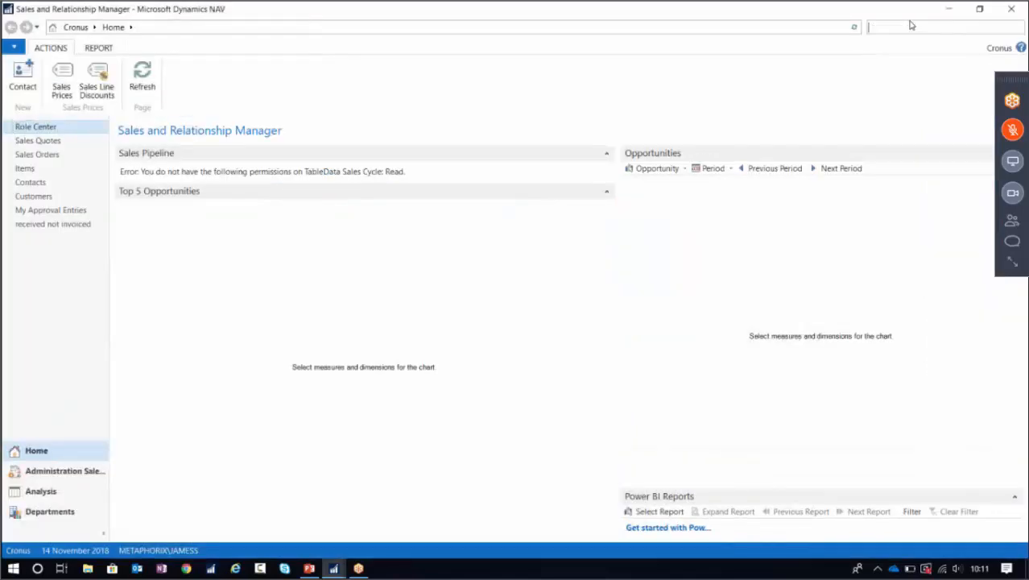
{"action": "type", "text": "change log"}
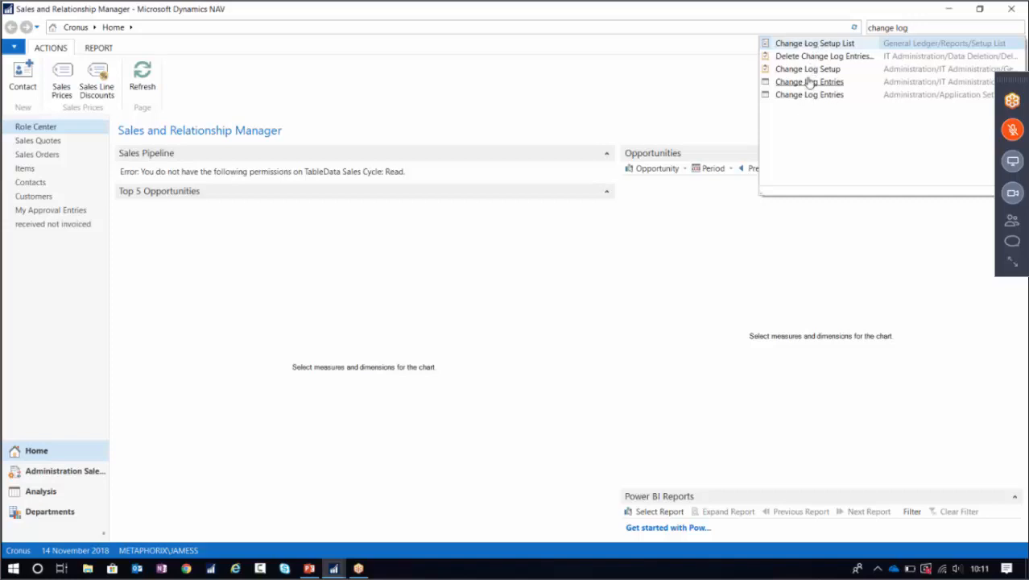
{"action": "left_click", "coordinate": [805, 70]}
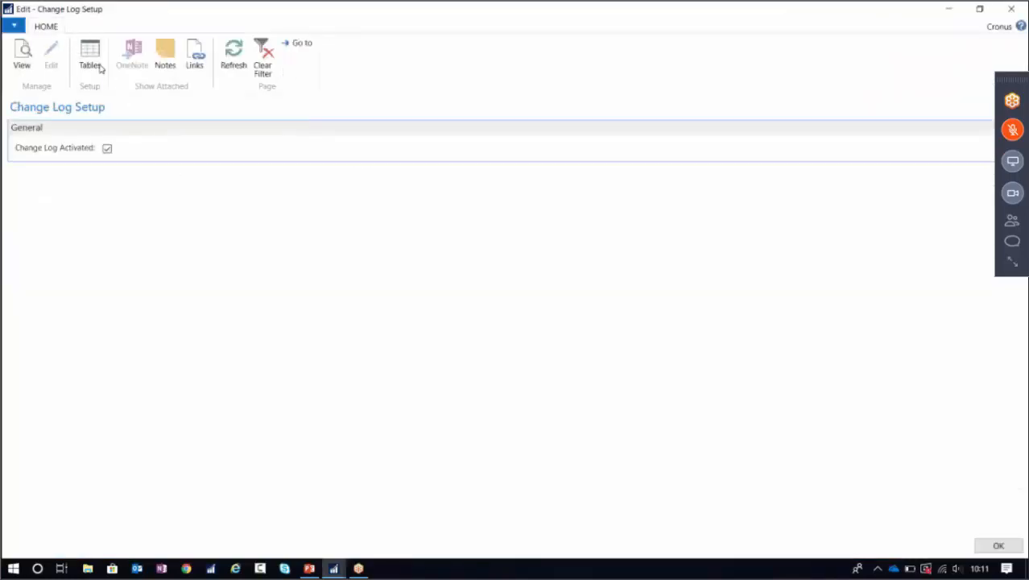
Sort the change log tables by ID and check Country/Region's Intrastat Code logging, leaving it off.
{"action": "left_click", "coordinate": [91, 59]}
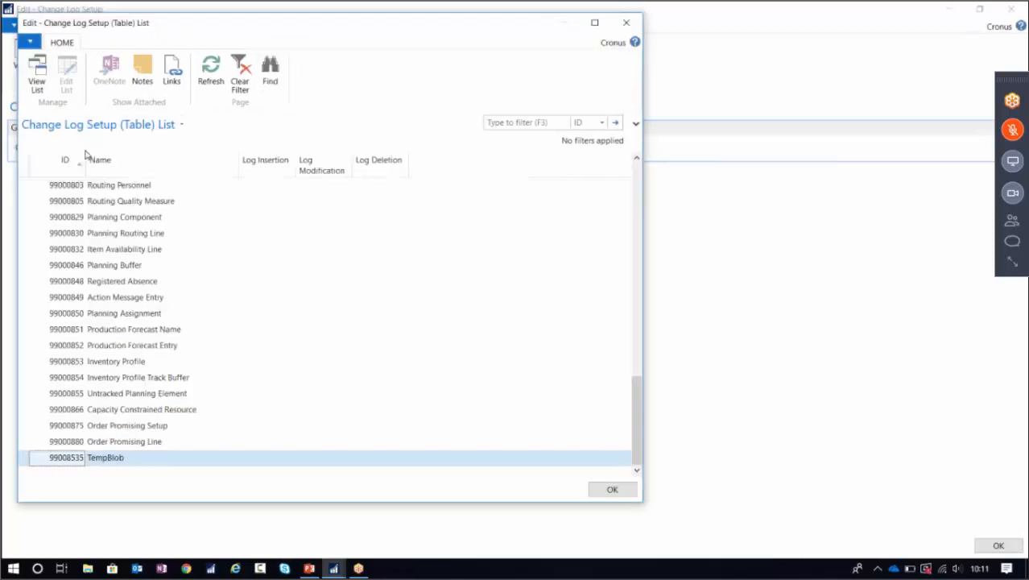
{"action": "left_click", "coordinate": [69, 161]}
{"action": "left_click", "coordinate": [73, 172]}
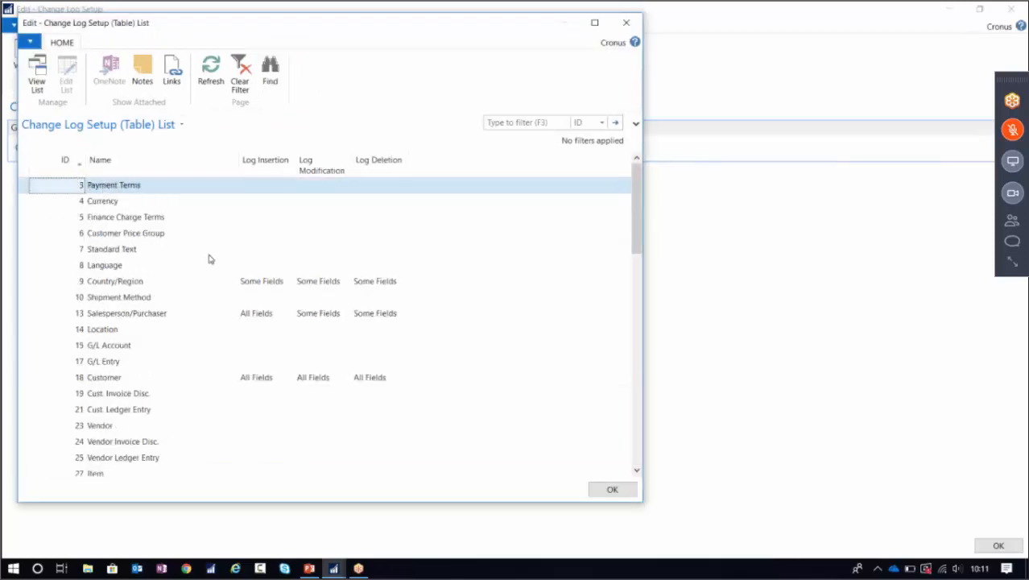
{"action": "left_click", "coordinate": [266, 280]}
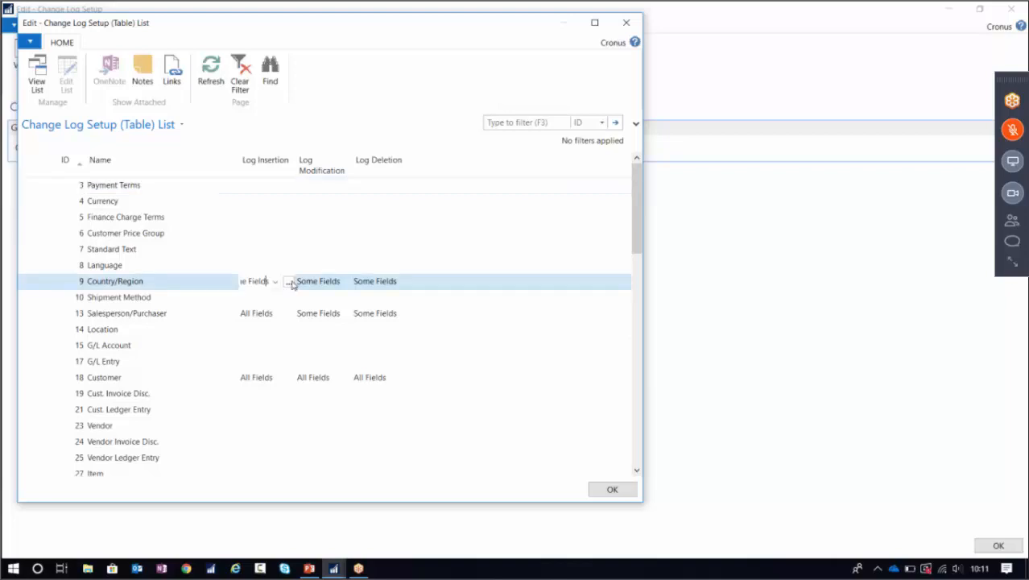
{"action": "left_click", "coordinate": [288, 280]}
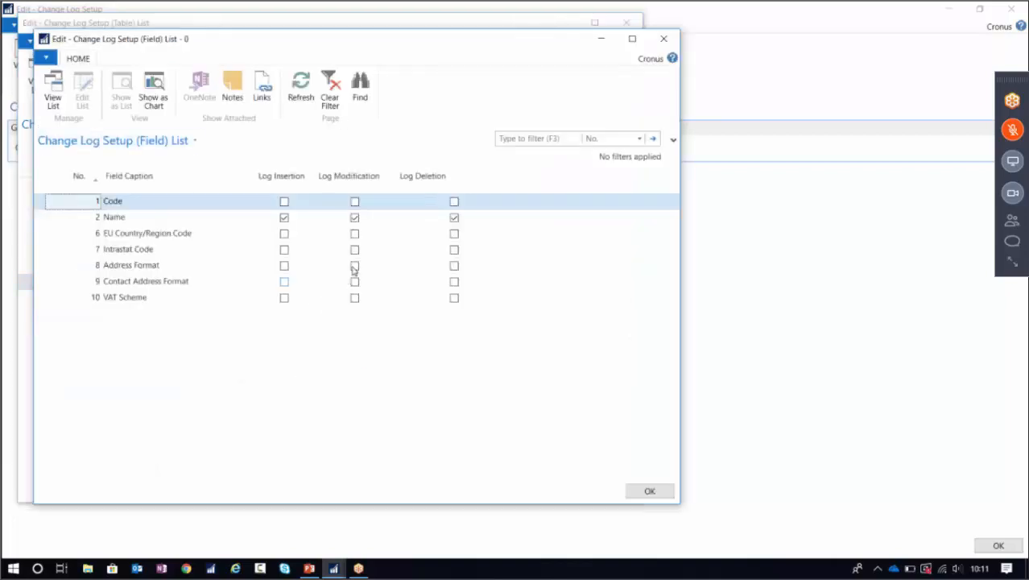
{"action": "left_click", "coordinate": [355, 251]}
{"action": "left_click", "coordinate": [354, 278]}
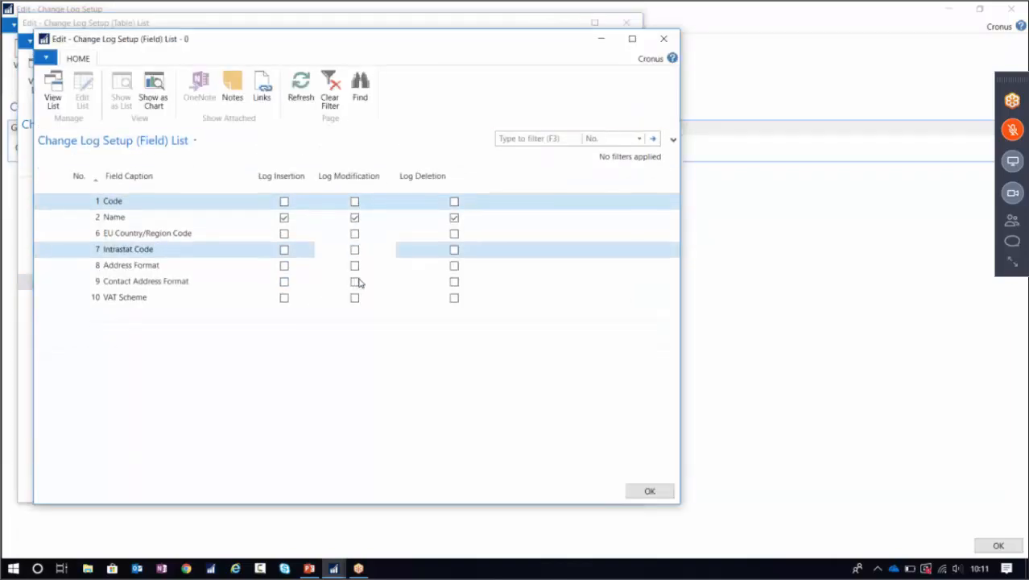
Close the field settings, table list and Change Log Setup, then minimize NAV.
{"action": "left_click", "coordinate": [671, 42]}
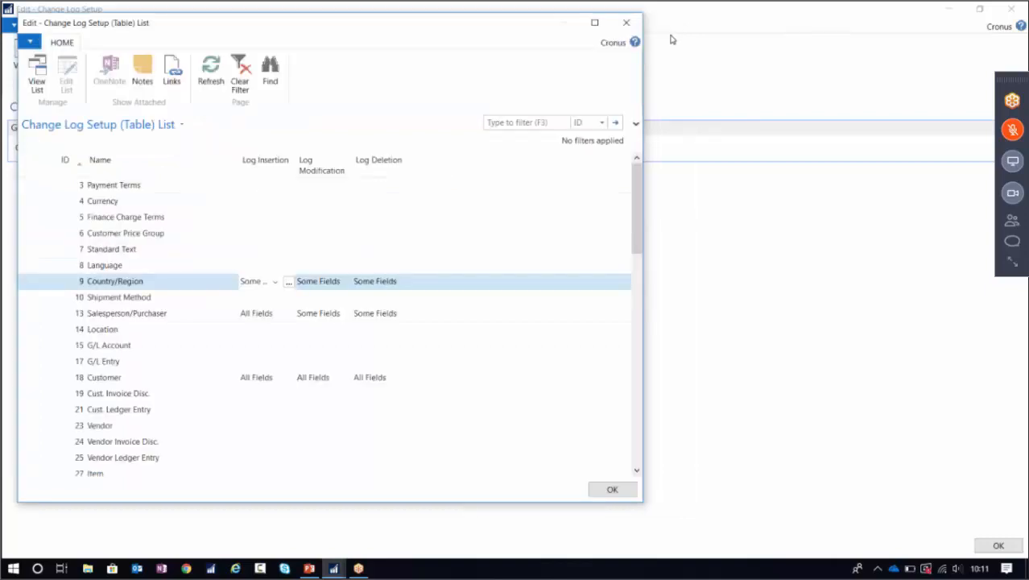
{"action": "left_click", "coordinate": [626, 23]}
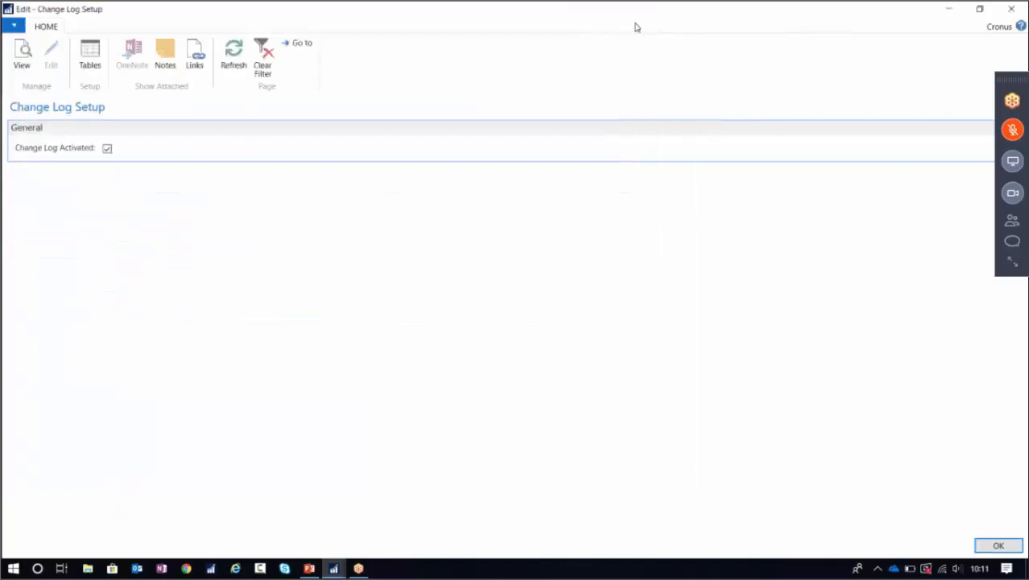
{"action": "left_click", "coordinate": [1011, 9]}
{"action": "left_click", "coordinate": [951, 10]}
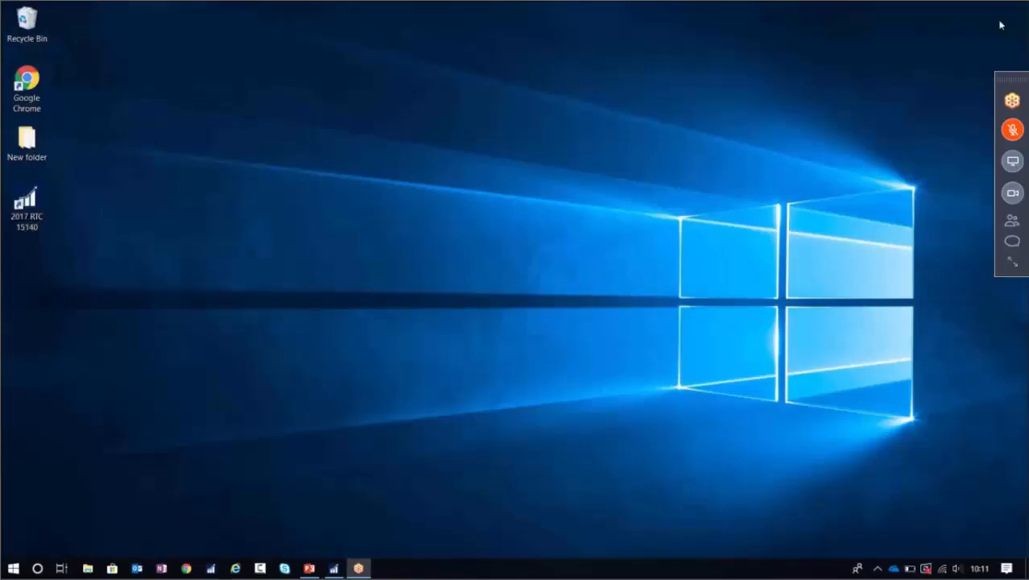
Restore the NAV Users window and search pages for 'permis'.
{"action": "left_click", "coordinate": [333, 567]}
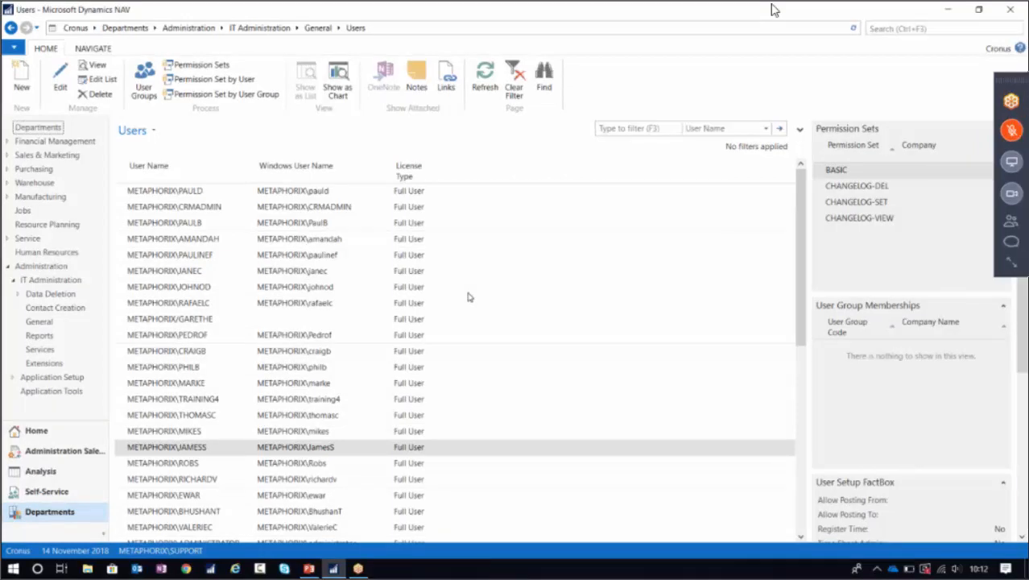
{"action": "left_click", "coordinate": [920, 29]}
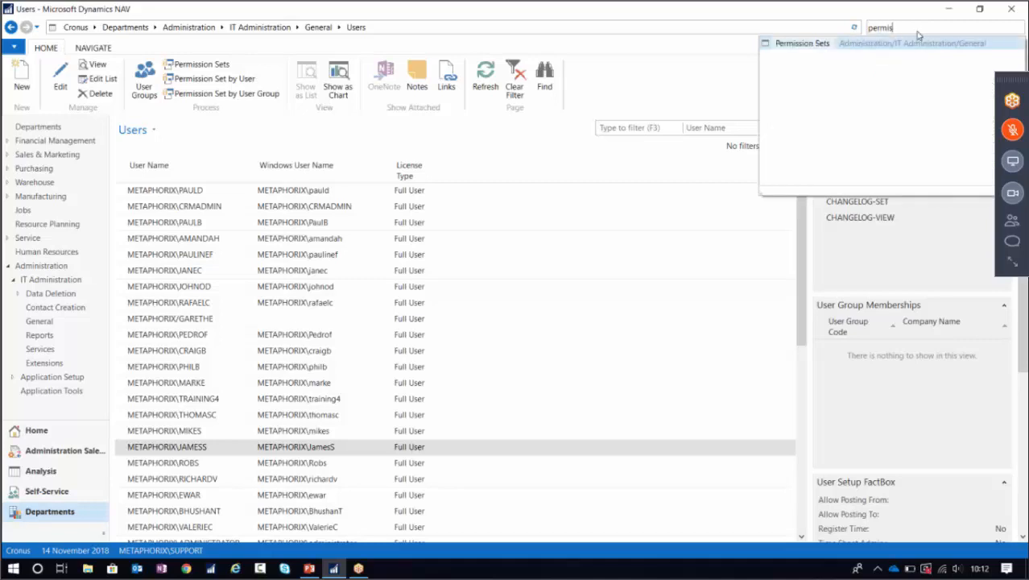
Create permission set VIEW CUSTOMERS named 'View Customer' and inspect its permissions.
{"action": "left_click", "coordinate": [817, 44]}
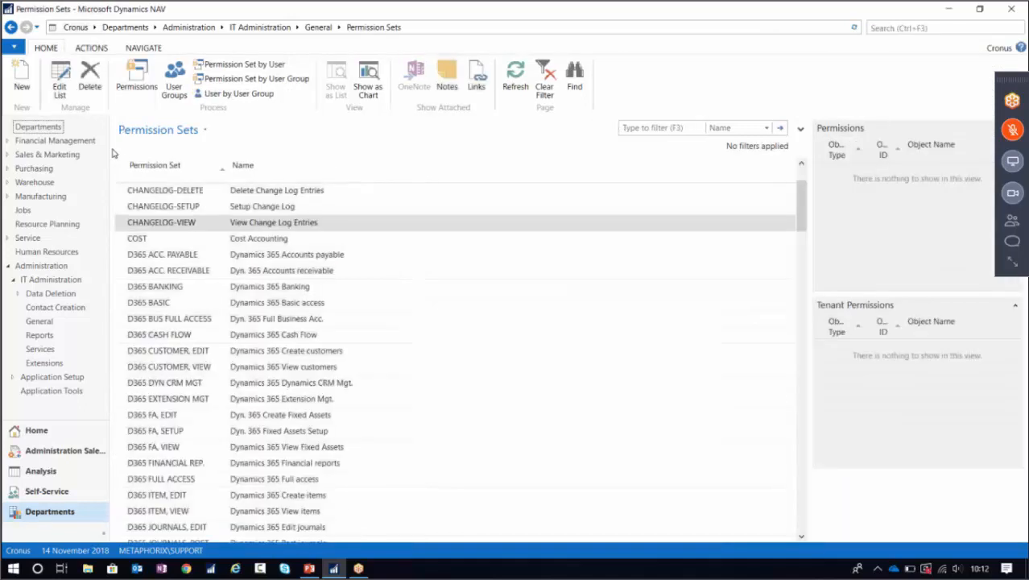
{"action": "left_click", "coordinate": [21, 79]}
{"action": "type", "text": "V"}
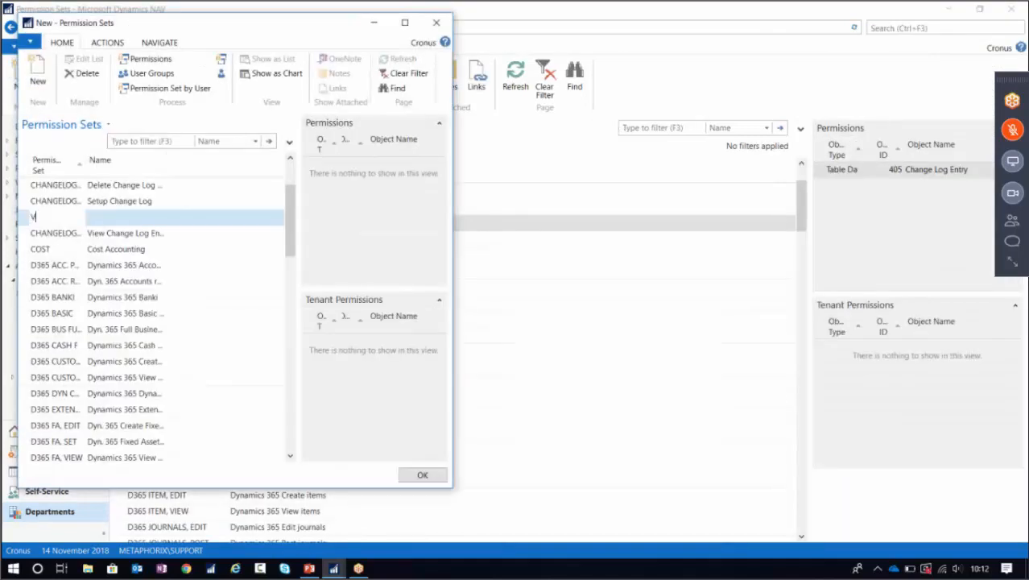
{"action": "type", "text": "iew Customers"}
{"action": "key", "text": "Tab"}
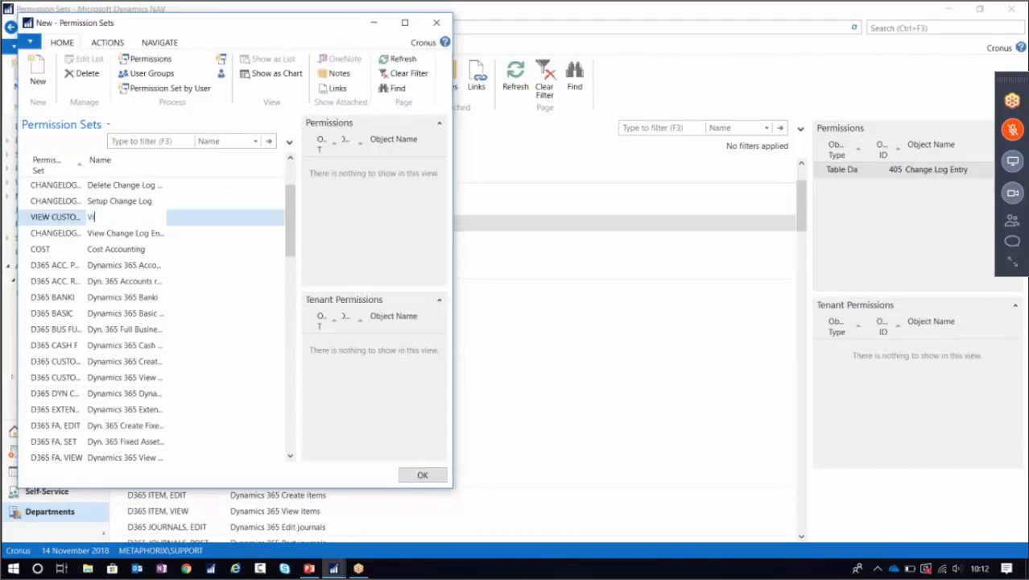
{"action": "type", "text": "View Customers"}
{"action": "left_click", "coordinate": [404, 23]}
{"action": "left_click", "coordinate": [149, 63]}
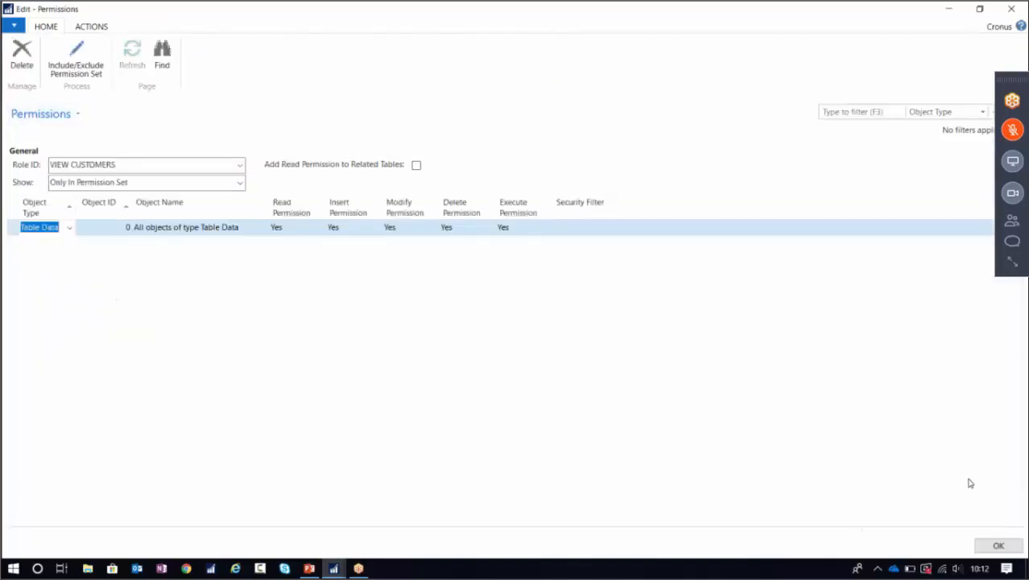
{"action": "left_click", "coordinate": [996, 546]}
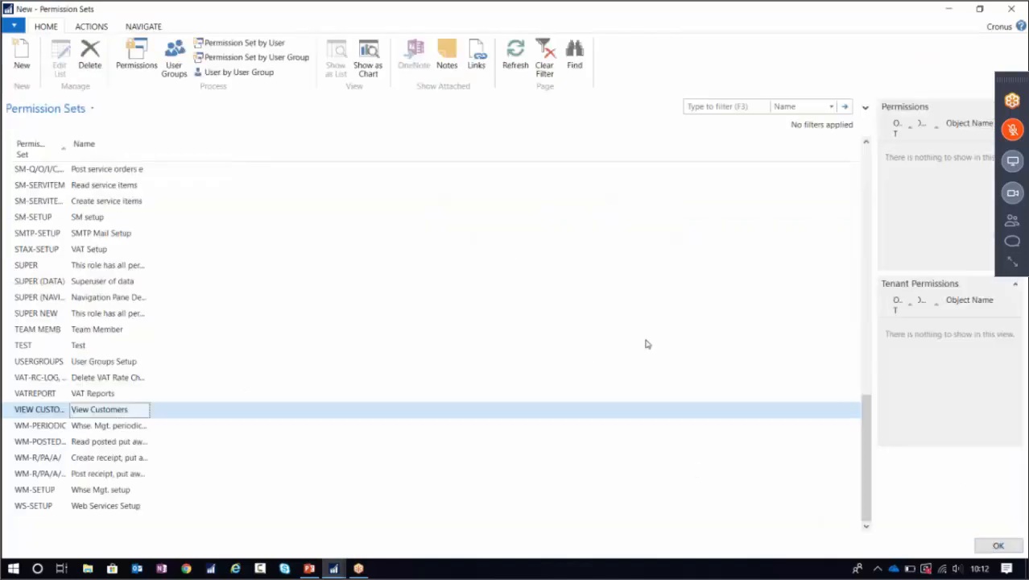
Open the test user's card and add the VIEW CUSTOMERS permission set.
{"action": "left_click", "coordinate": [986, 545]}
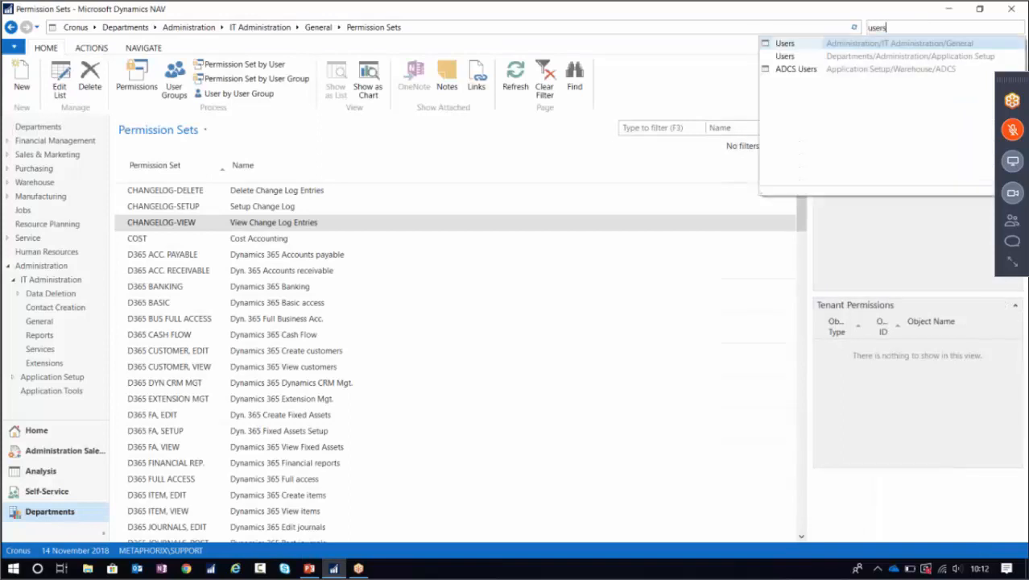
{"action": "left_click", "coordinate": [779, 44]}
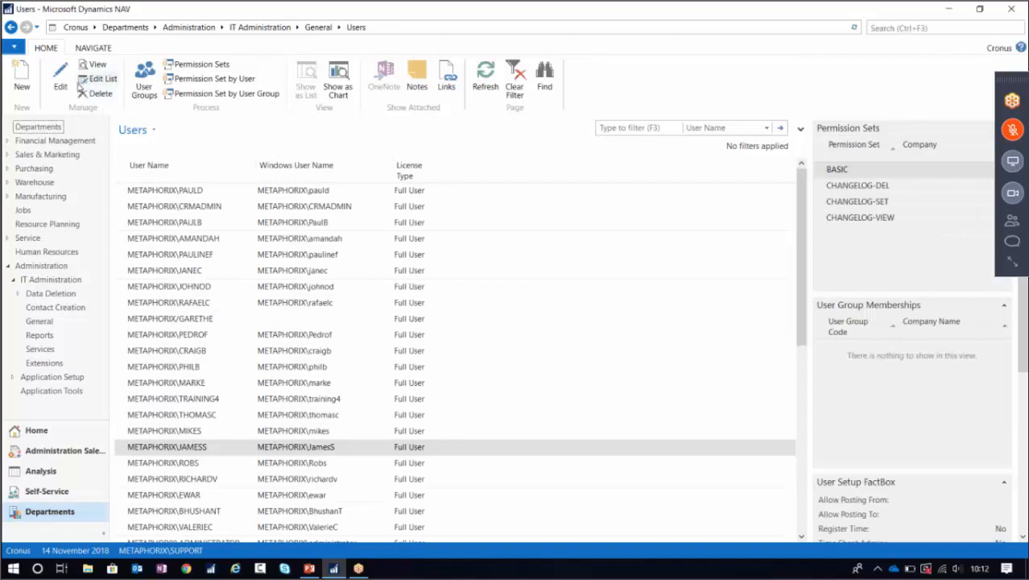
{"action": "left_click", "coordinate": [61, 81]}
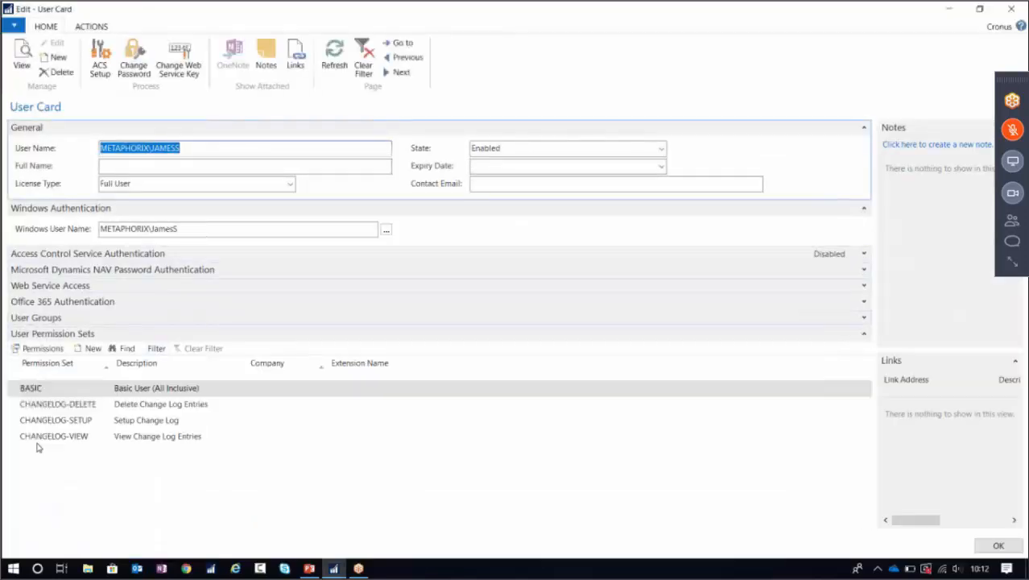
{"action": "left_click", "coordinate": [54, 452]}
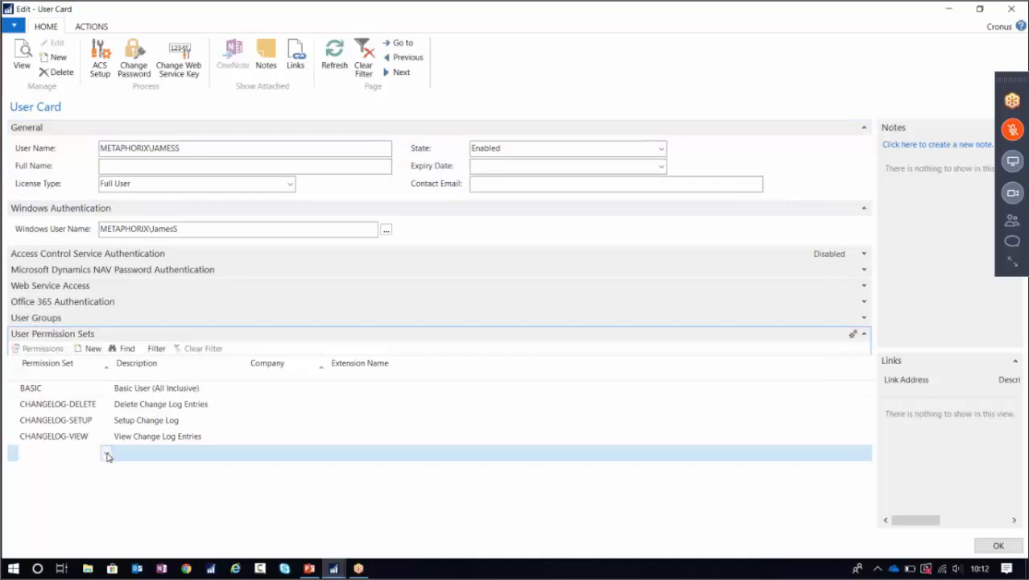
{"action": "left_click", "coordinate": [106, 455]}
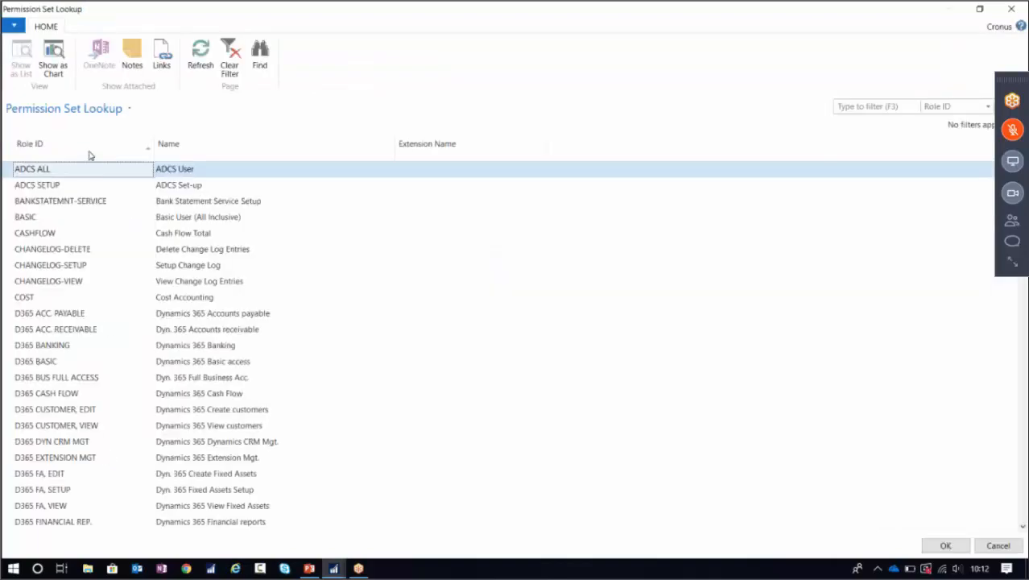
{"action": "left_click", "coordinate": [89, 145]}
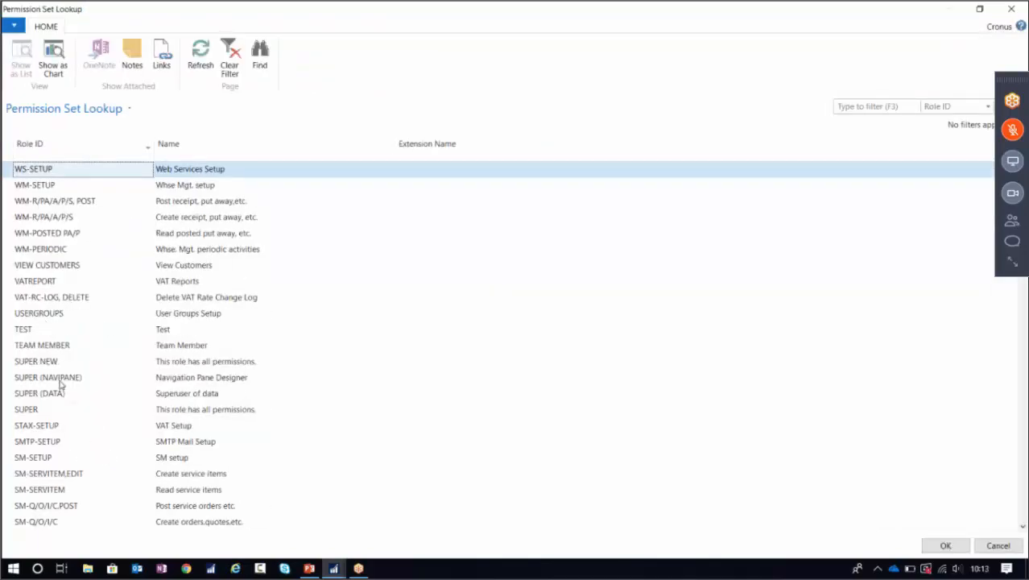
{"action": "scroll", "coordinate": [77, 380], "scroll_direction": "down", "scroll_amount": 4}
{"action": "scroll", "coordinate": [78, 366], "scroll_direction": "up", "scroll_amount": 5}
{"action": "left_click", "coordinate": [69, 269]}
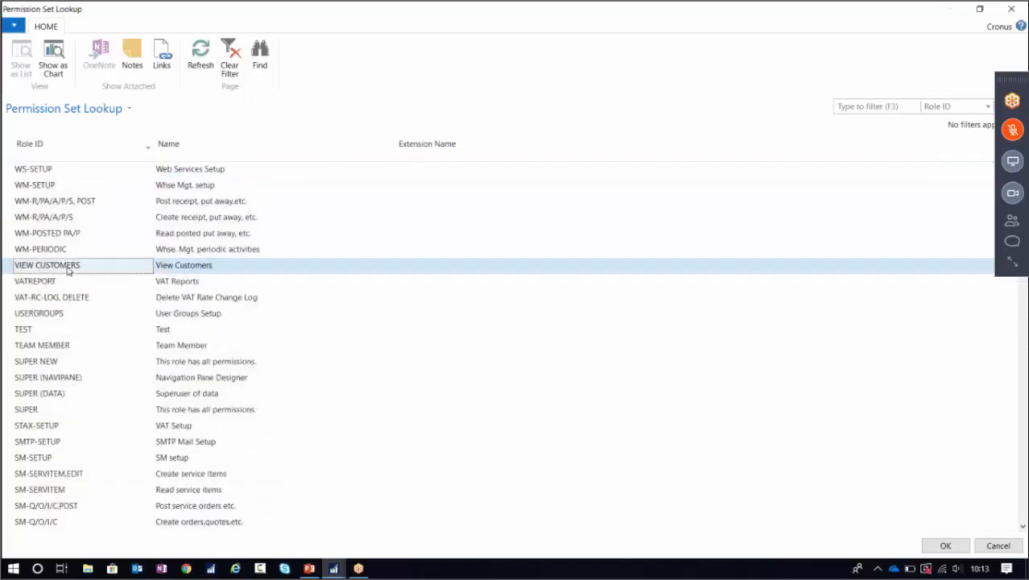
{"action": "left_click", "coordinate": [943, 546]}
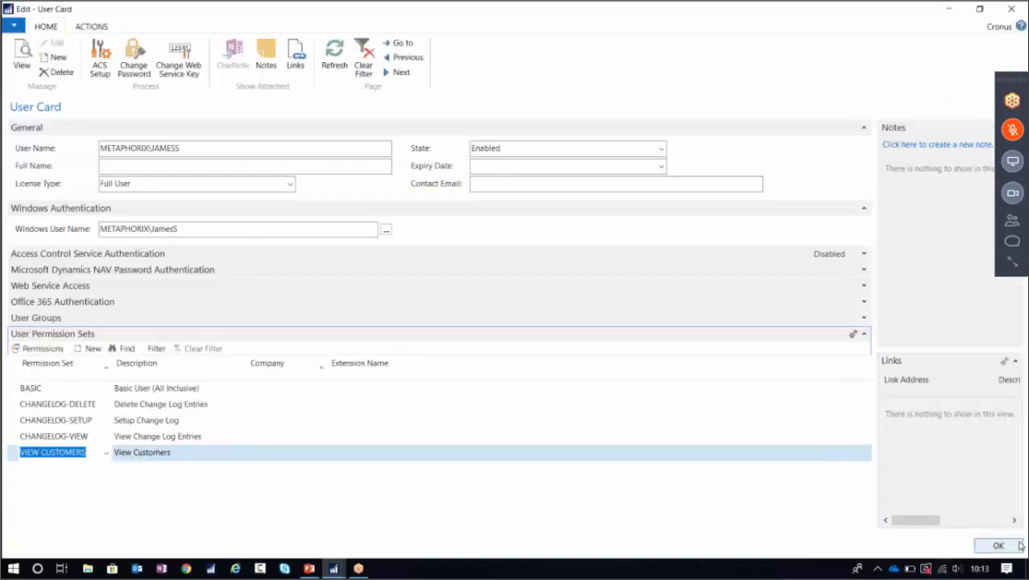
Review BASIC, the three CHANGELOG sets and VIEW CUSTOMERS, then save and close the card.
{"action": "left_click", "coordinate": [13, 389]}
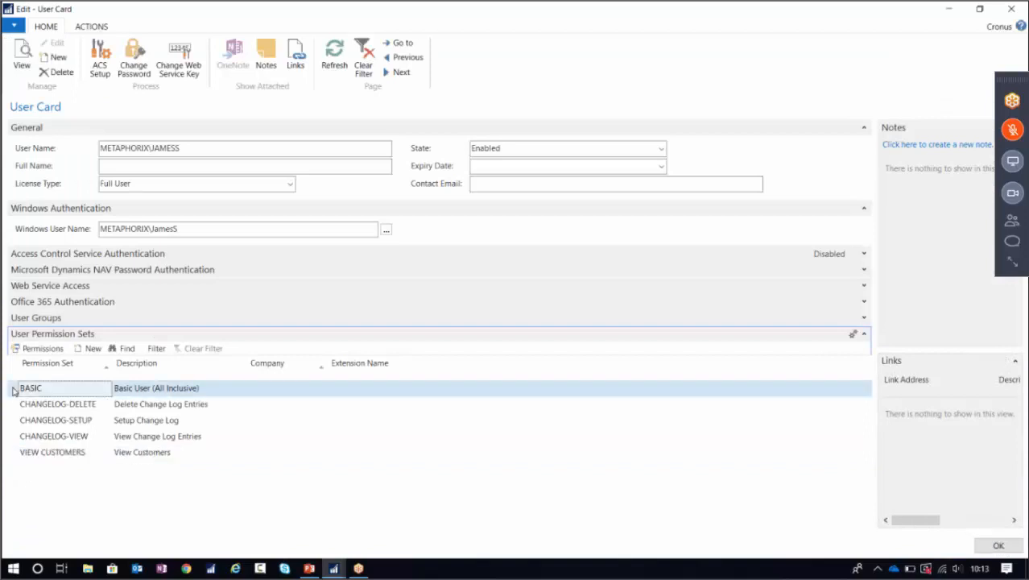
{"action": "left_click_drag", "start_coordinate": [14, 403], "coordinate": [87, 439]}
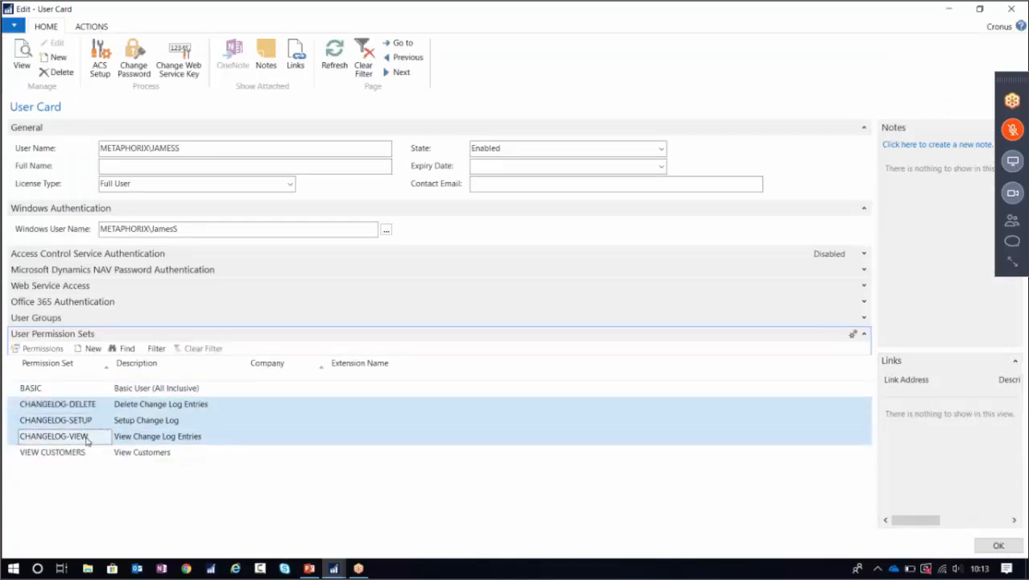
{"action": "left_click", "coordinate": [12, 455]}
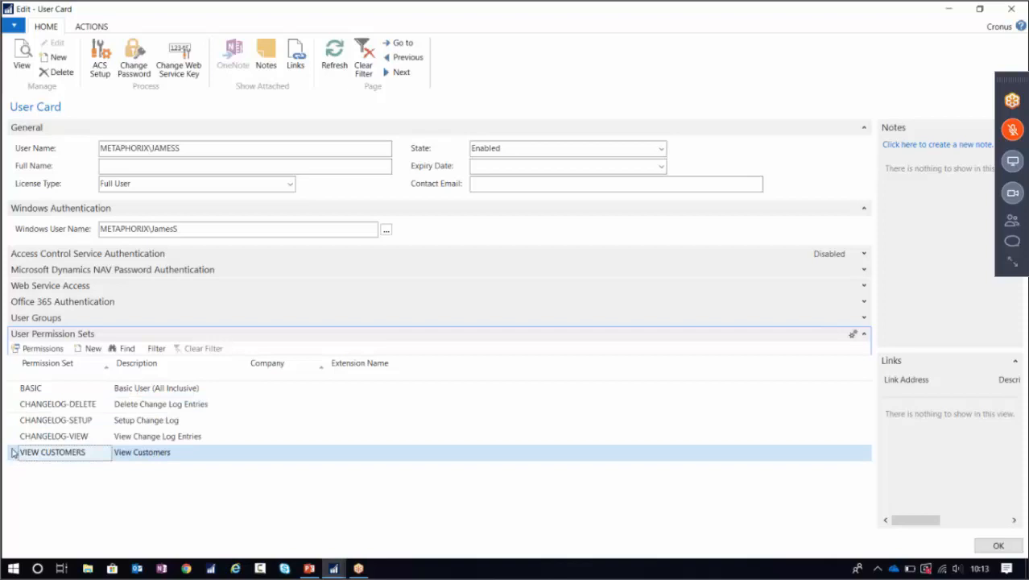
{"action": "left_click", "coordinate": [998, 545]}
Launch the 2017 RTC as the test user, dismissing the Salesperson/Purchaser and Opportunity errors.
{"action": "left_click", "coordinate": [945, 10]}
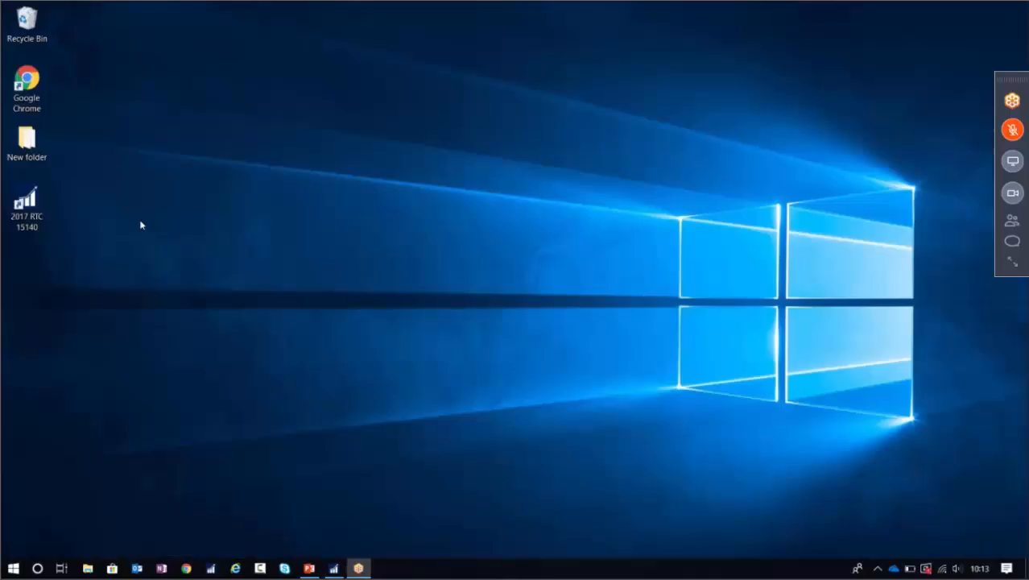
{"action": "double_click", "coordinate": [32, 207]}
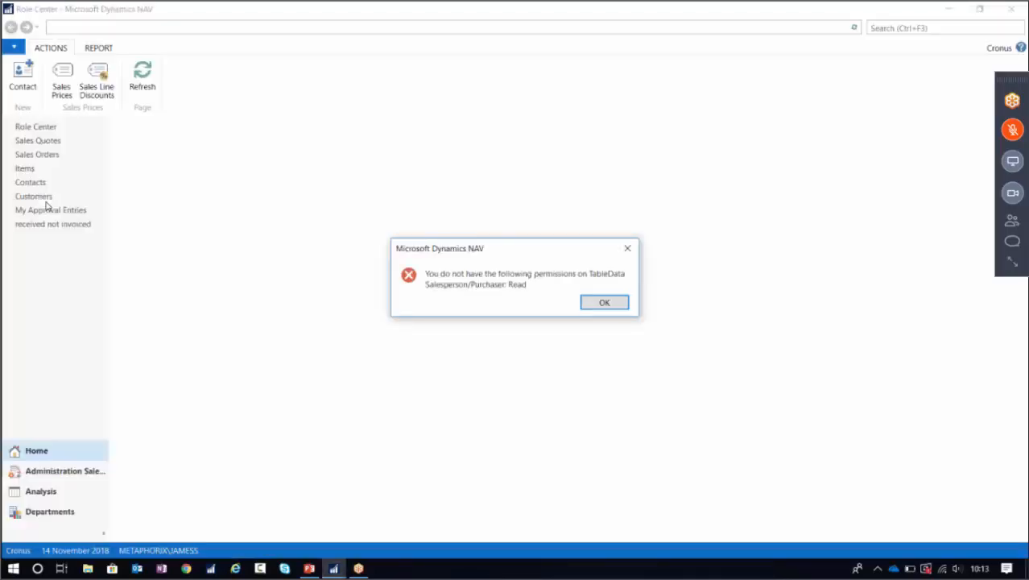
{"action": "left_click", "coordinate": [604, 302]}
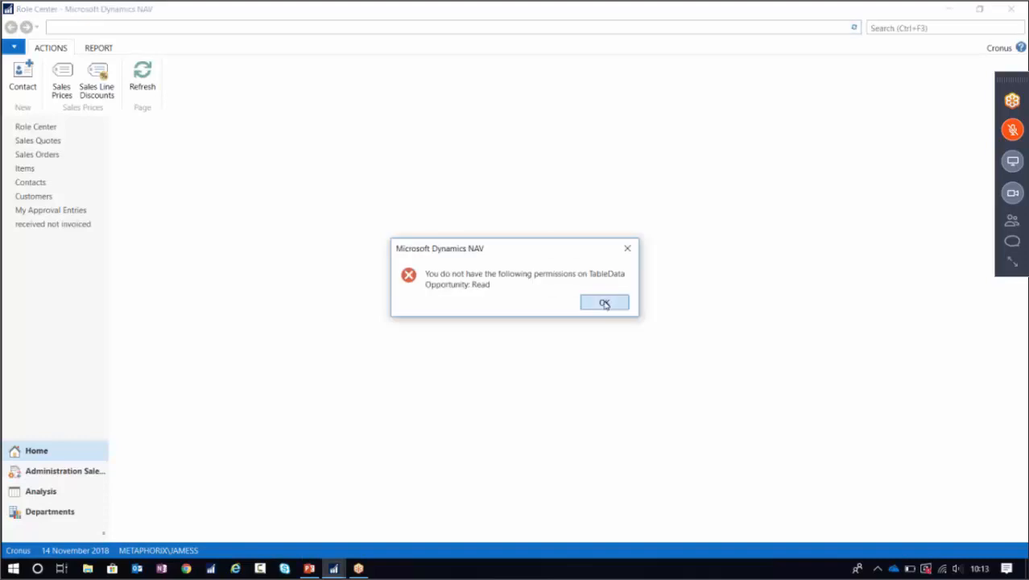
{"action": "left_click", "coordinate": [605, 302]}
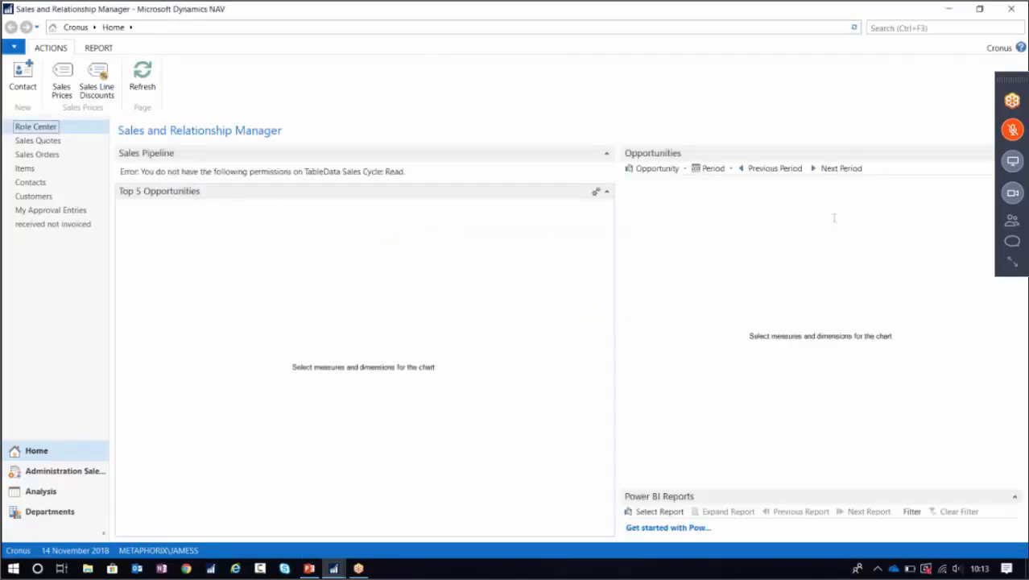
{"action": "left_click", "coordinate": [902, 29]}
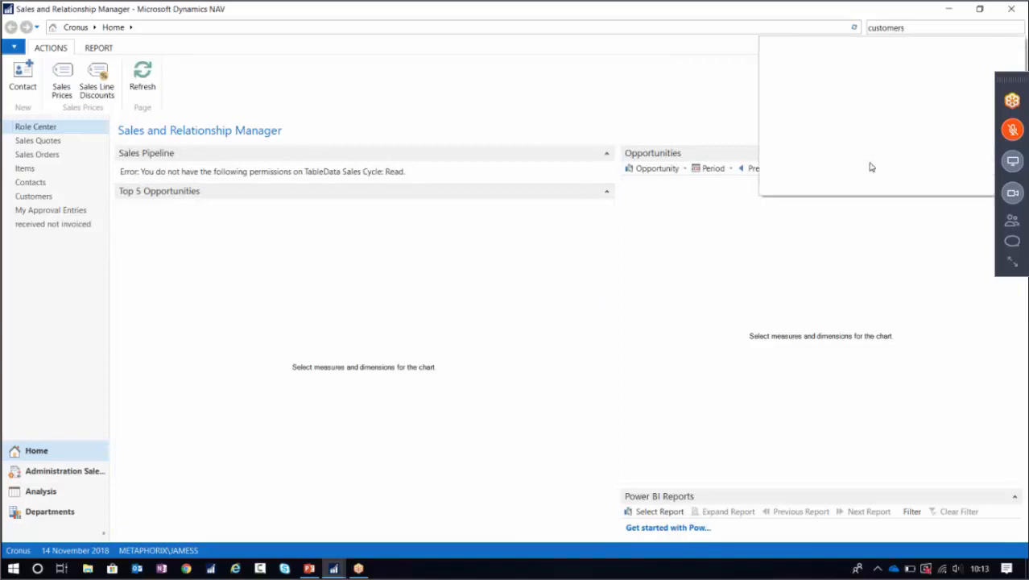
Open Customers, capture the Integration Record permission error with Greenshot, and open it in Paint.
{"action": "left_click", "coordinate": [819, 47]}
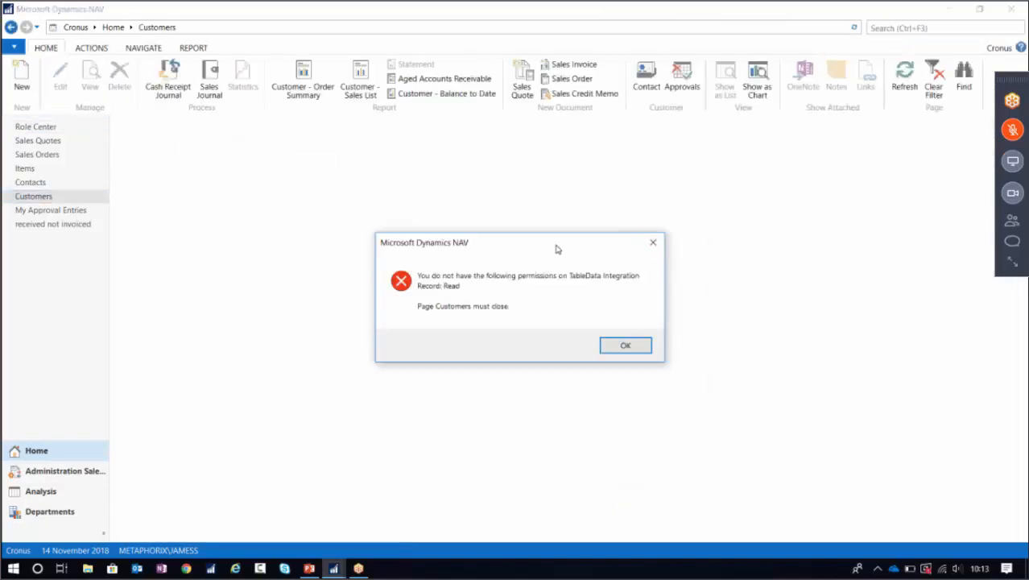
{"action": "key", "text": "Print"}
{"action": "left_click_drag", "start_coordinate": [366, 225], "coordinate": [650, 364]}
{"action": "left_click", "coordinate": [682, 496]}
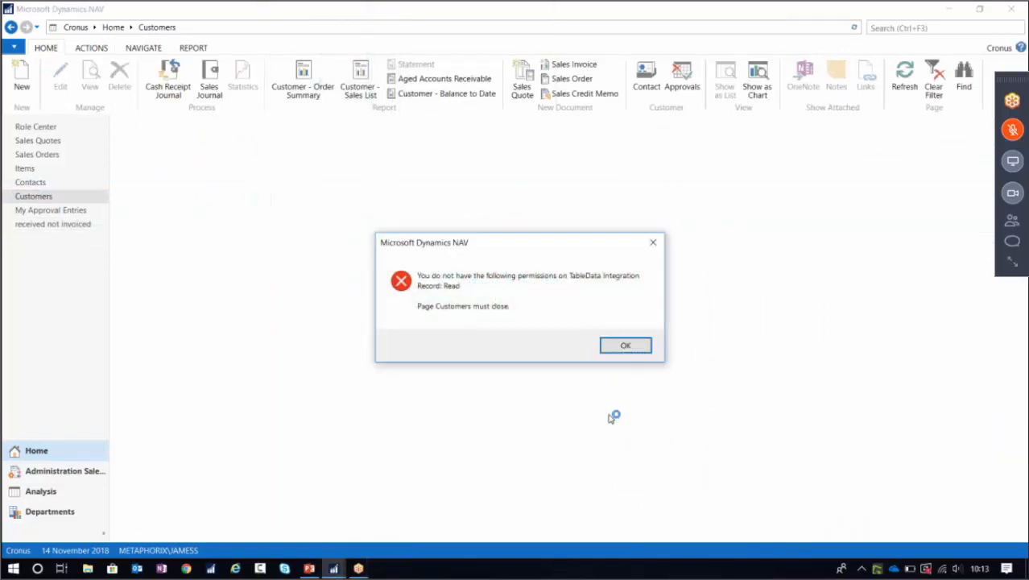
{"action": "scroll", "coordinate": [388, 144], "scroll_direction": "up", "scroll_amount": 1}
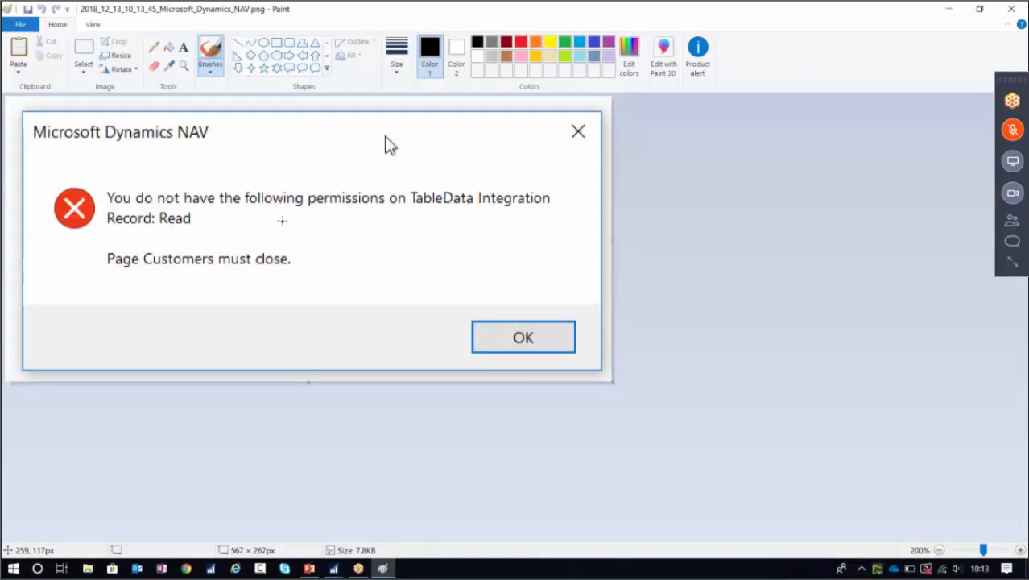
Choose the Rectangle shape with a thin outline and red colour.
{"action": "left_click", "coordinate": [396, 55]}
{"action": "left_click", "coordinate": [275, 43]}
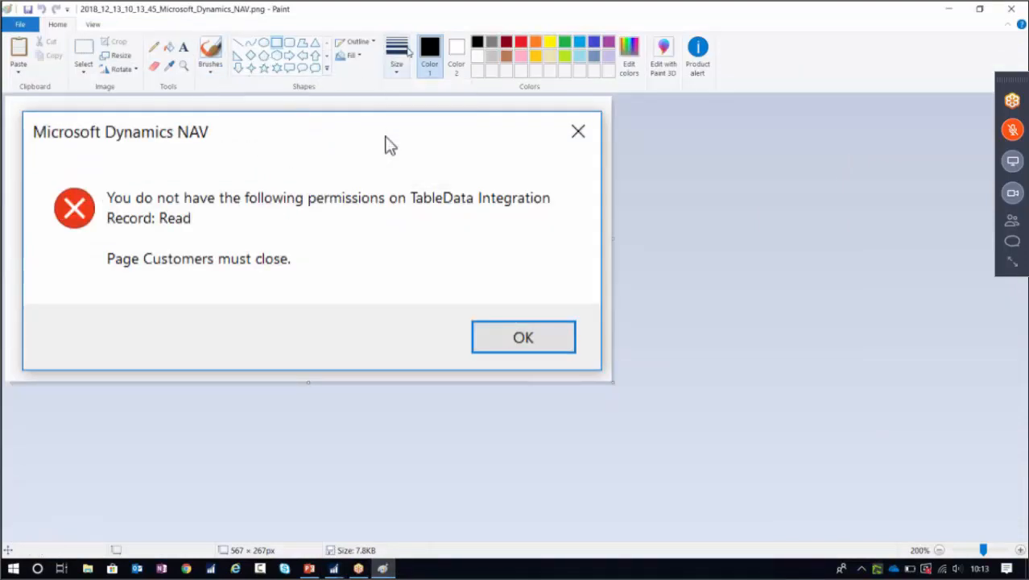
{"action": "left_click", "coordinate": [396, 54]}
{"action": "left_click", "coordinate": [426, 147]}
{"action": "left_click", "coordinate": [522, 47]}
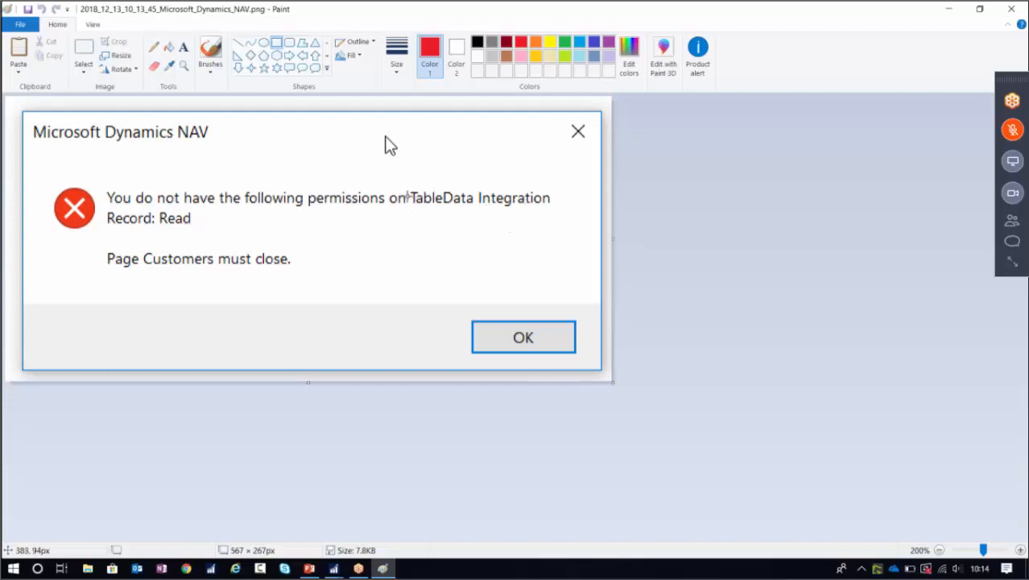
Box TableData and Read in red and underline Integration and Record.
{"action": "mouse_move", "coordinate": [406, 187]}
{"action": "left_mouse_down"}
{"action": "mouse_move", "coordinate": [418, 208]}
{"action": "mouse_move", "coordinate": [476, 206]}
{"action": "left_mouse_up"}
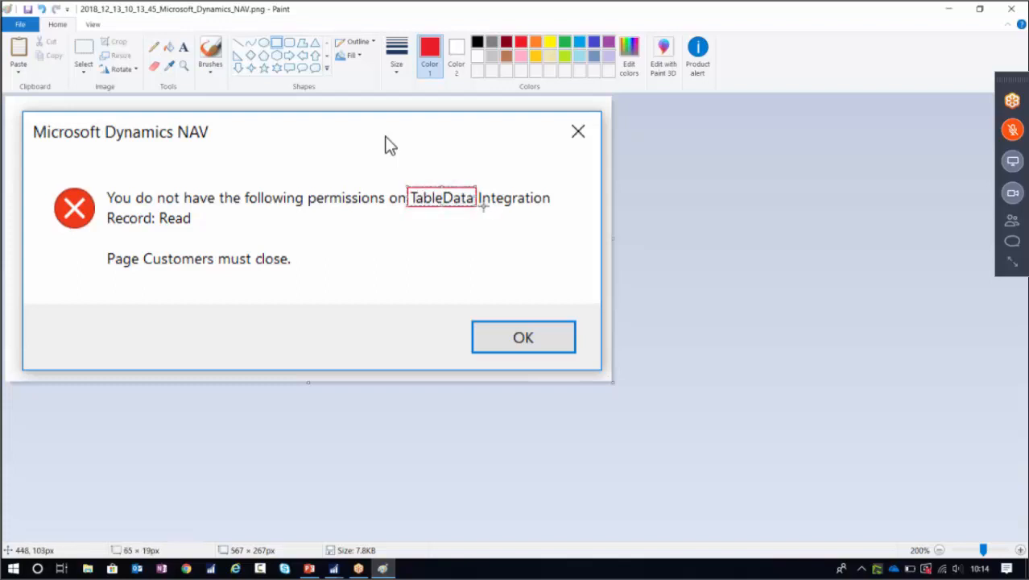
{"action": "left_click_drag", "start_coordinate": [483, 206], "coordinate": [551, 209]}
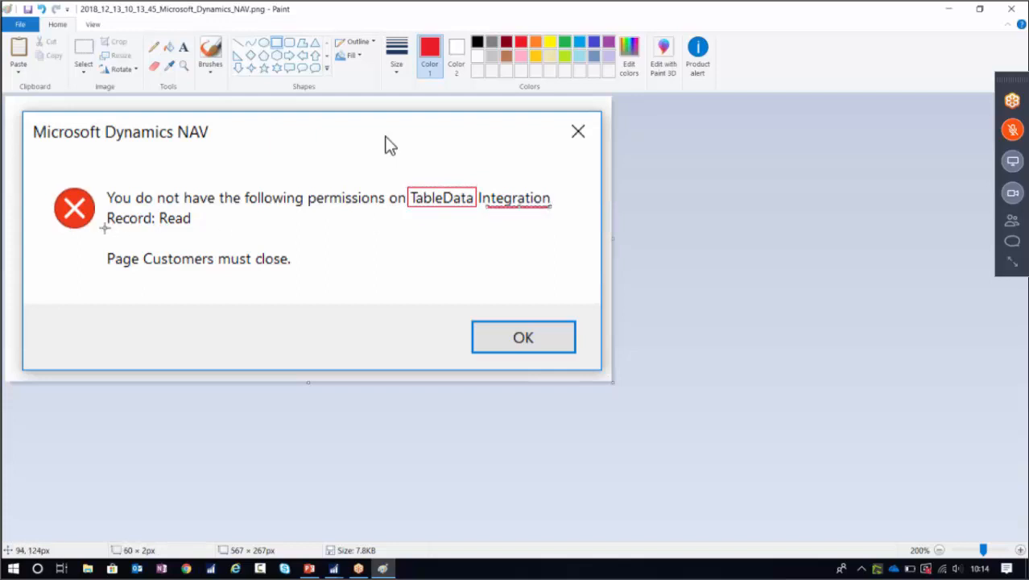
{"action": "left_click", "coordinate": [576, 199]}
{"action": "left_click_drag", "start_coordinate": [107, 228], "coordinate": [155, 207]}
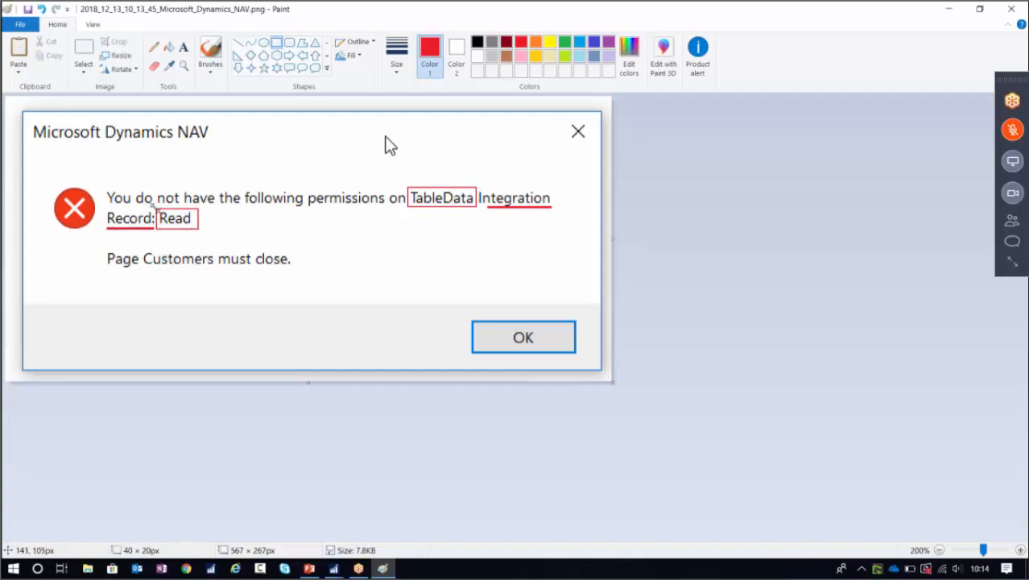
{"action": "left_click", "coordinate": [675, 241]}
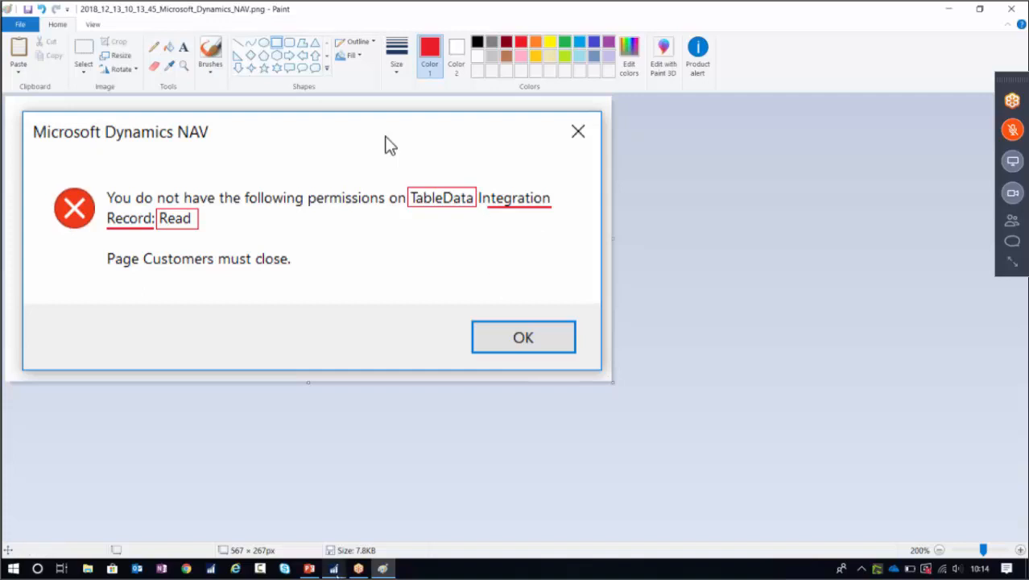
Return to NAV, open Permission Sets via 'permis', and open VIEW CUSTOMERS permissions for editing.
{"action": "mouse_move", "coordinate": [333, 569]}
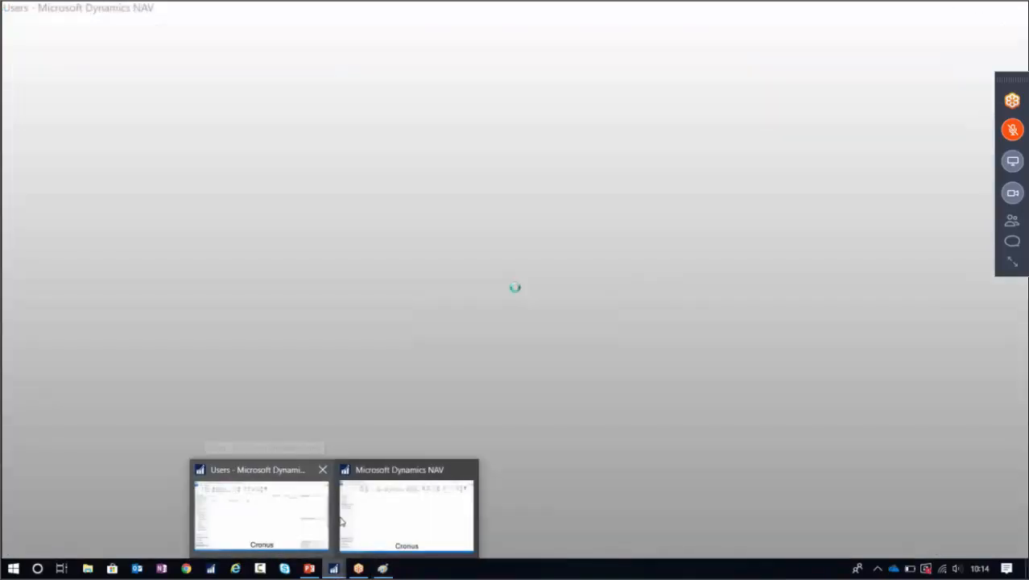
{"action": "left_click", "coordinate": [272, 518]}
{"action": "type", "text": "p"}
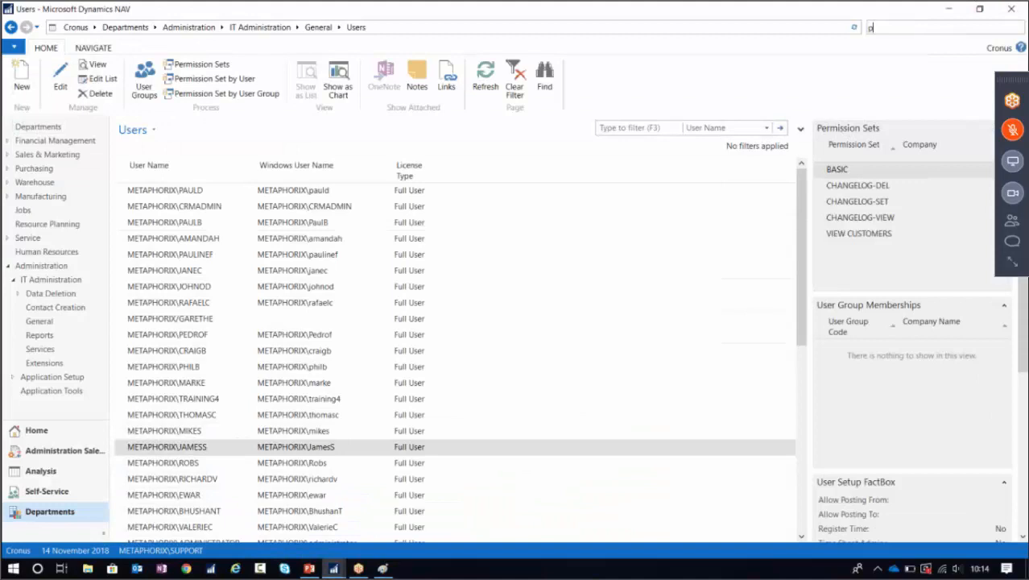
{"action": "type", "text": "ermis"}
{"action": "left_click", "coordinate": [809, 46]}
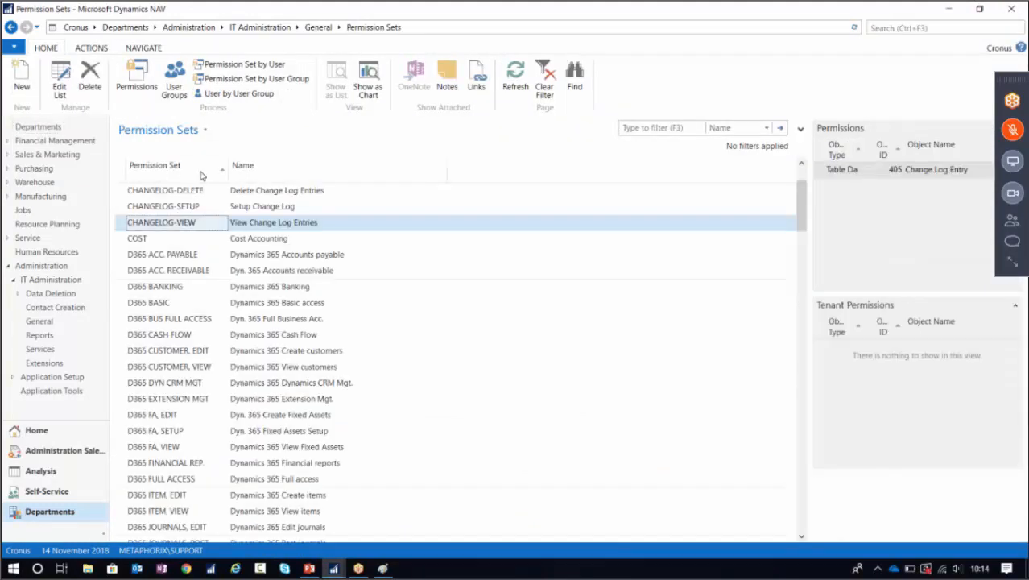
{"action": "left_click", "coordinate": [200, 171]}
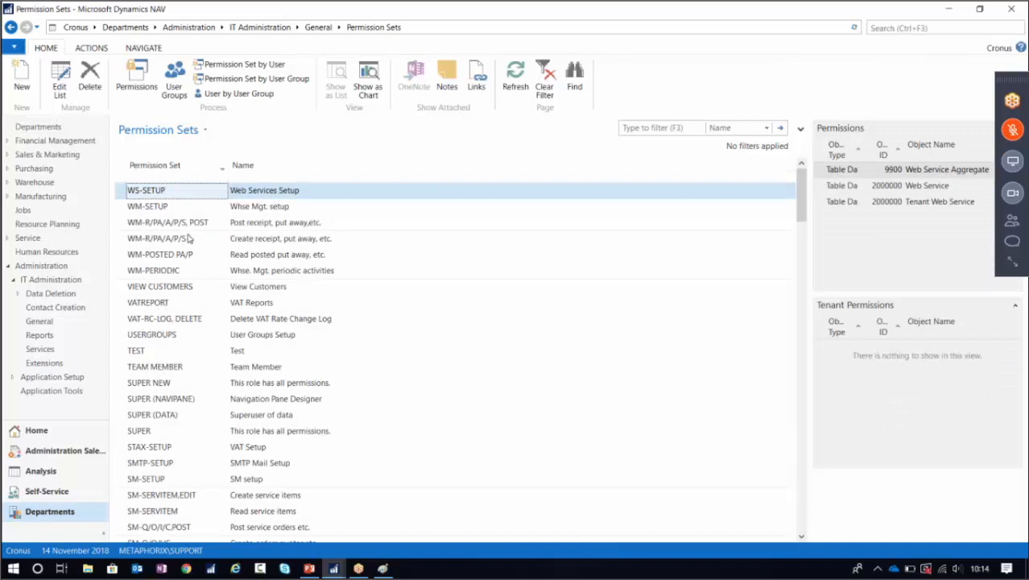
{"action": "left_click", "coordinate": [166, 289]}
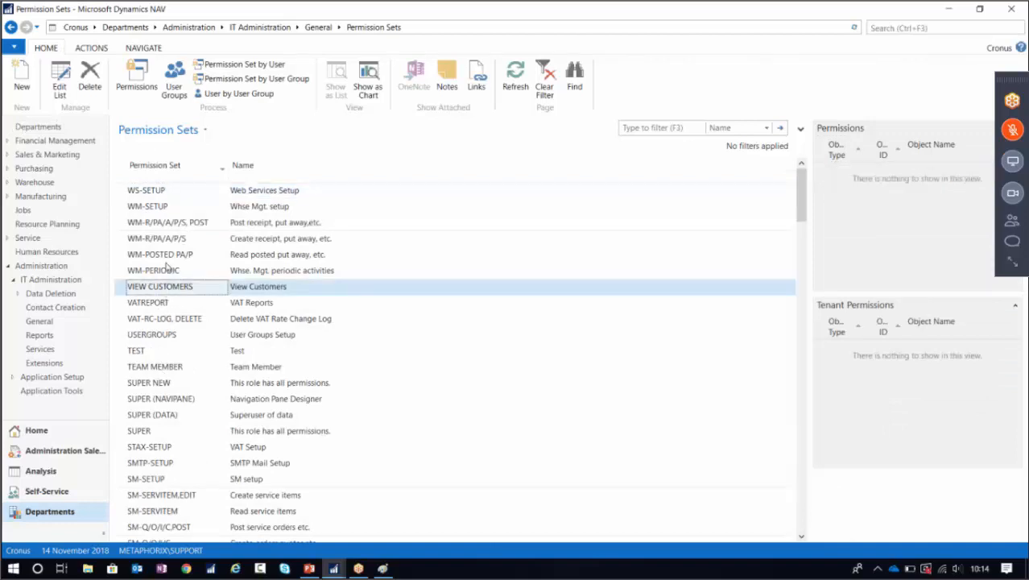
{"action": "left_click", "coordinate": [142, 78]}
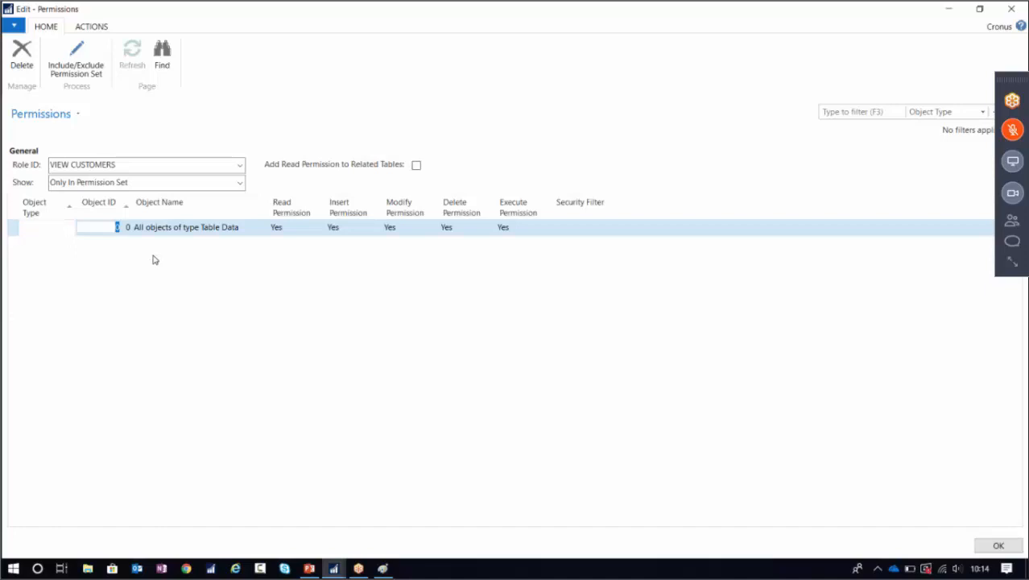
Add a Table Data line for object 5151 Integration Record, found by filtering on 'integra'.
{"action": "left_click", "coordinate": [70, 227]}
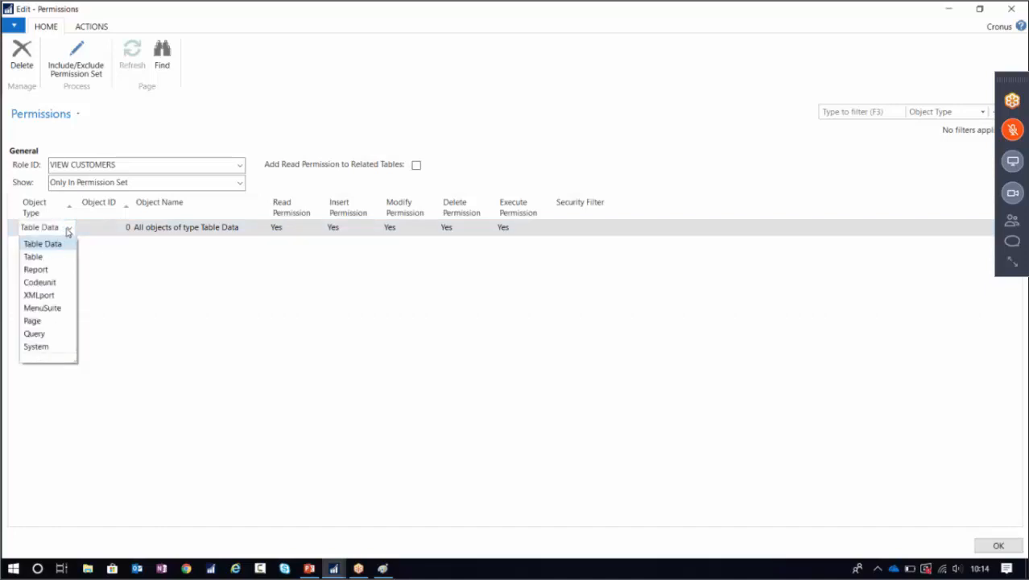
{"action": "left_click", "coordinate": [101, 232]}
{"action": "left_click", "coordinate": [103, 229]}
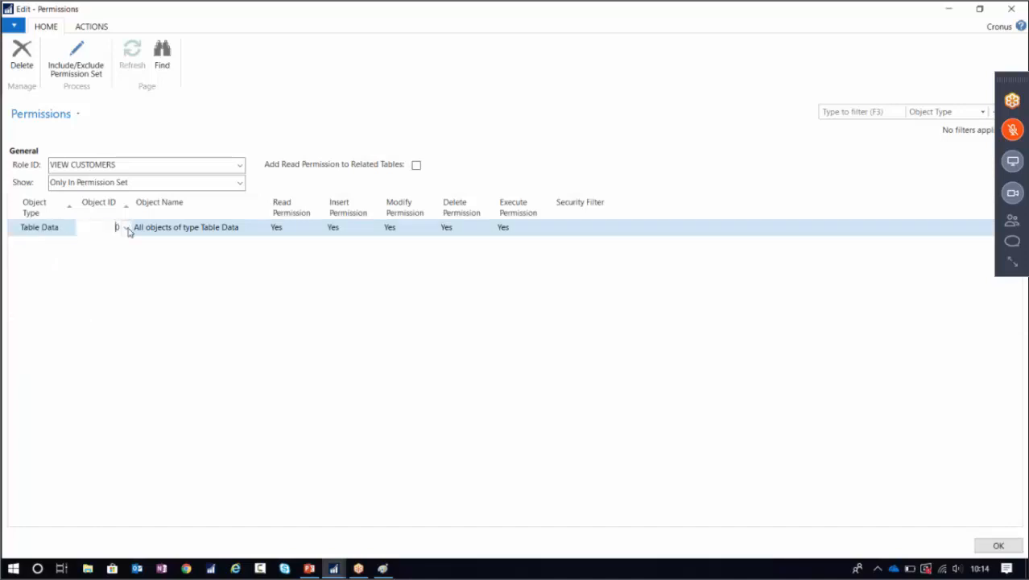
{"action": "left_click", "coordinate": [125, 227]}
{"action": "left_click", "coordinate": [105, 387]}
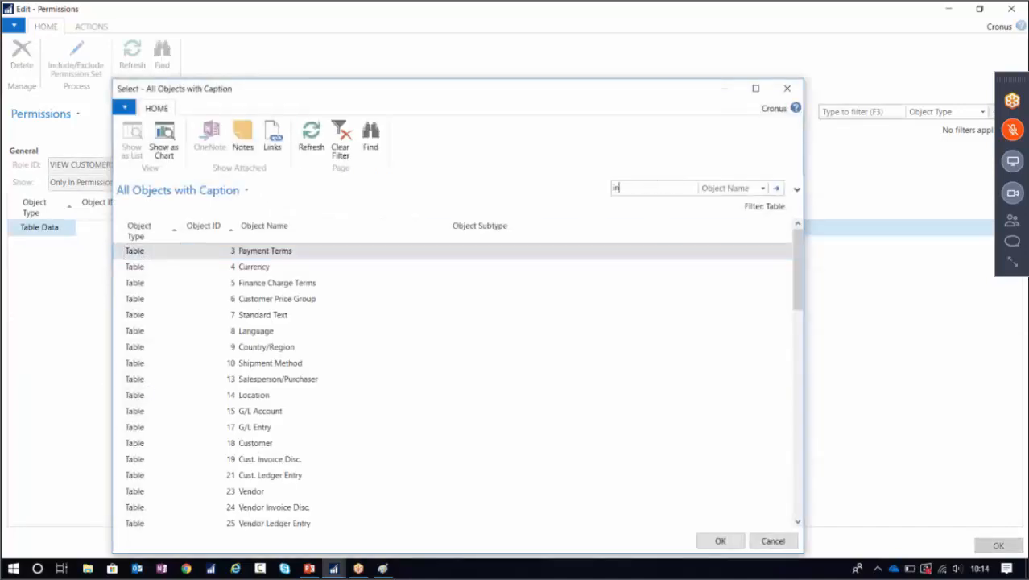
{"action": "type", "text": "integra"}
{"action": "key", "text": "Return"}
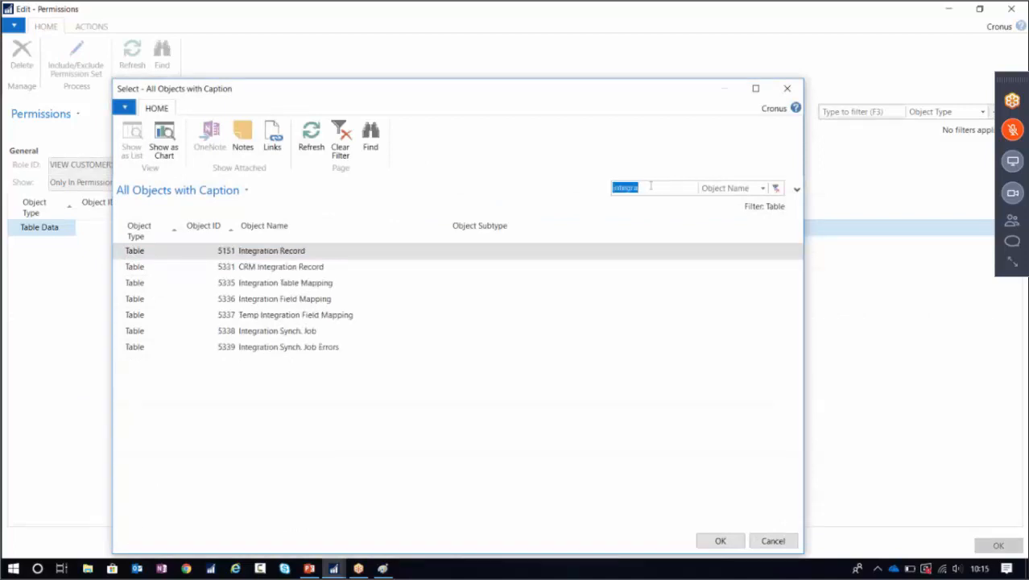
{"action": "left_click", "coordinate": [728, 539]}
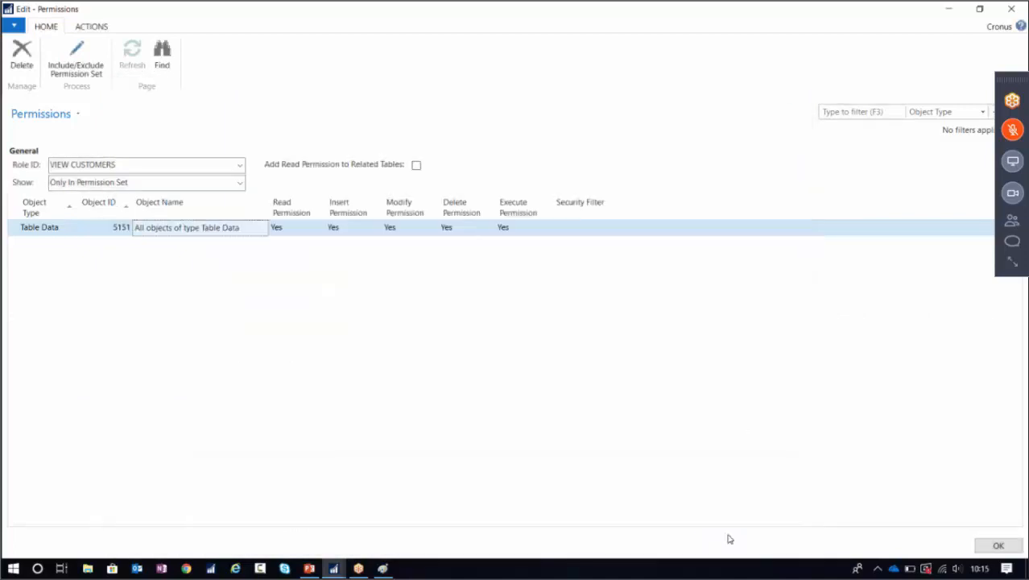
Clear the line's Insert, Modify and Delete permissions and save the permission set.
{"action": "key", "text": "Tab"}
{"action": "key", "text": "Tab"}
{"action": "key", "text": "Delete"}
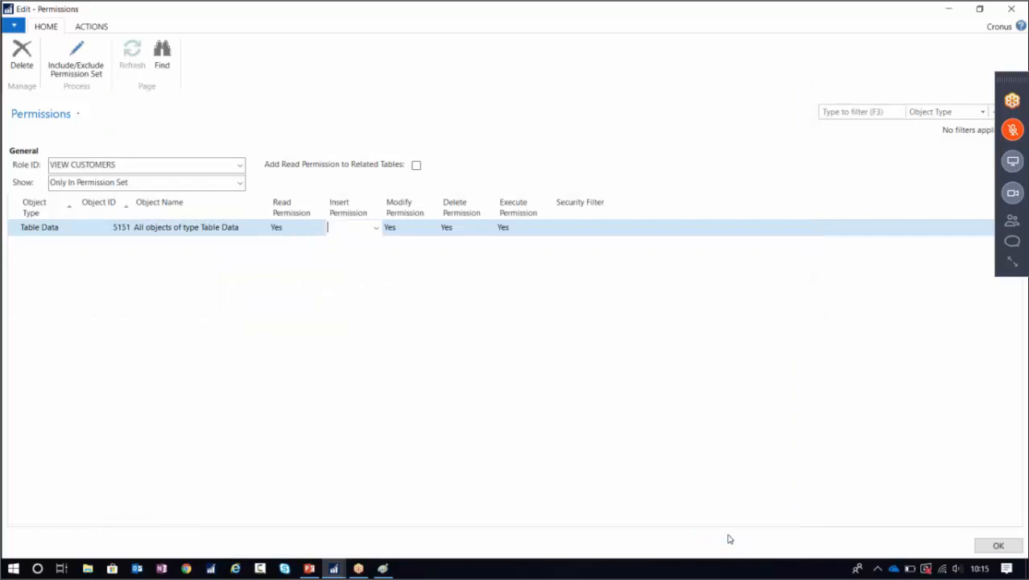
{"action": "key", "text": "Tab"}
{"action": "key", "text": "Delete"}
{"action": "key", "text": "Tab"}
{"action": "key", "text": "Delete"}
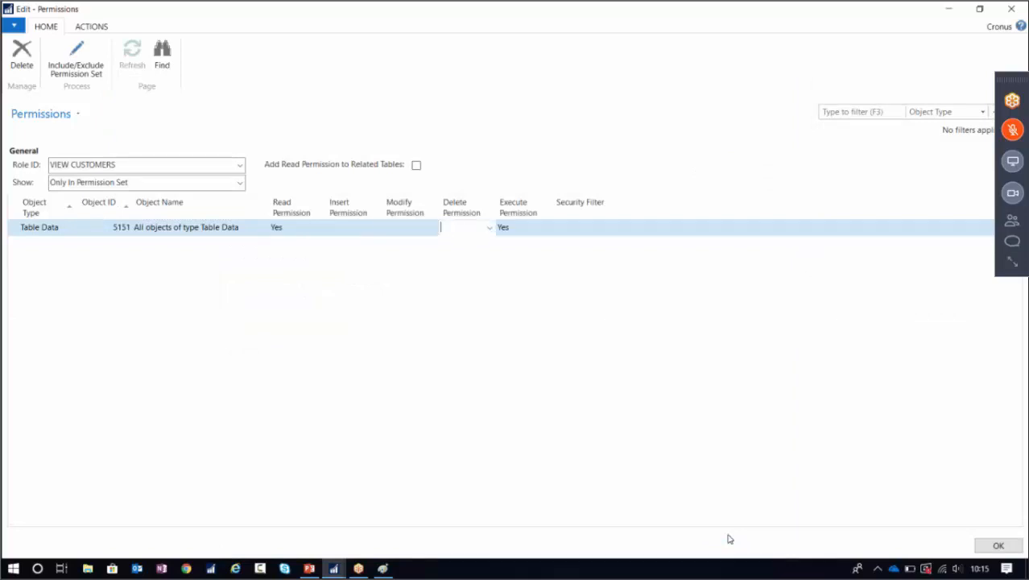
{"action": "left_click", "coordinate": [993, 545]}
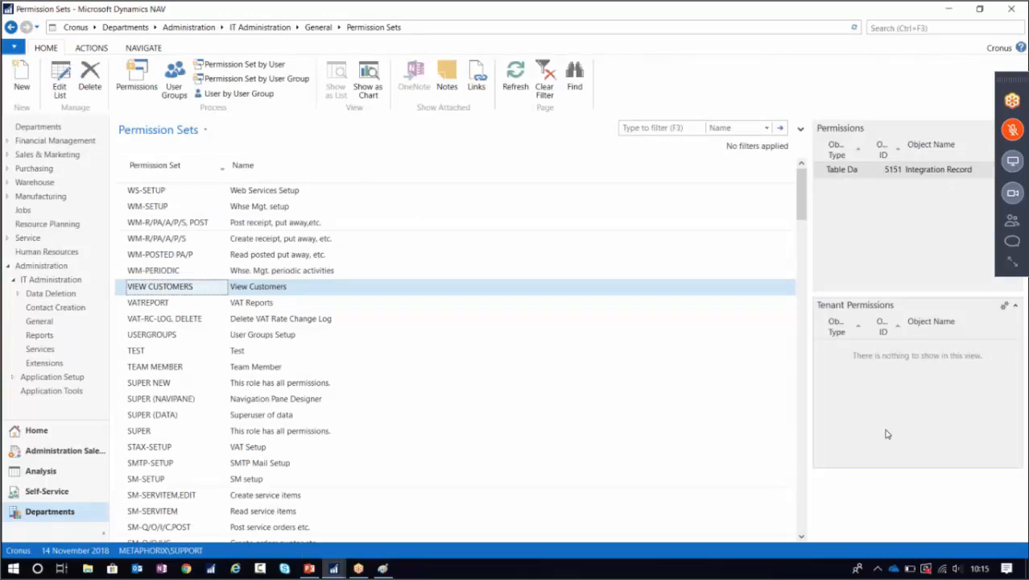
Close the annotated screenshot in Paint without saving and dismiss the NAV error.
{"action": "left_click", "coordinate": [949, 9]}
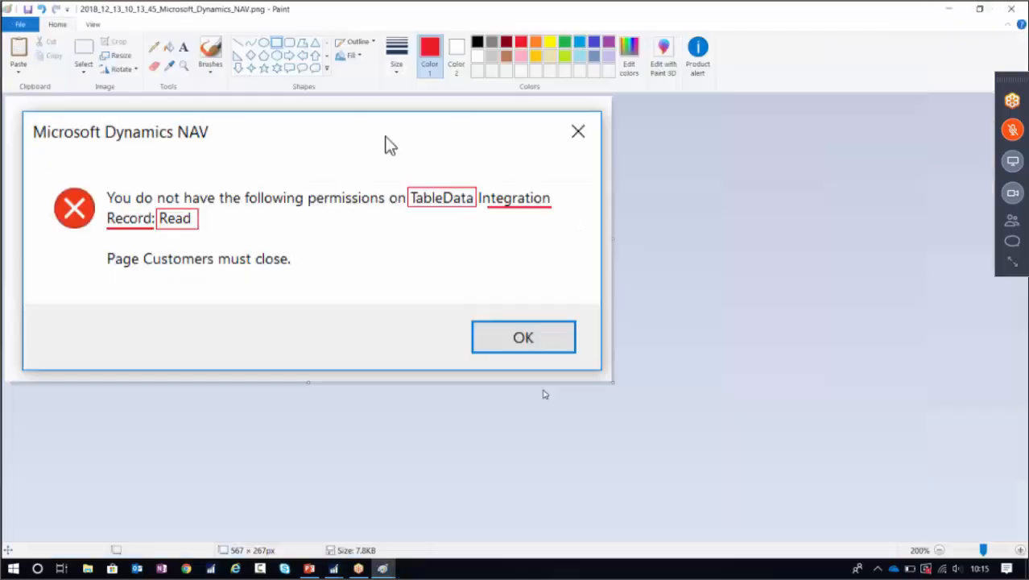
{"action": "left_click", "coordinate": [1007, 8]}
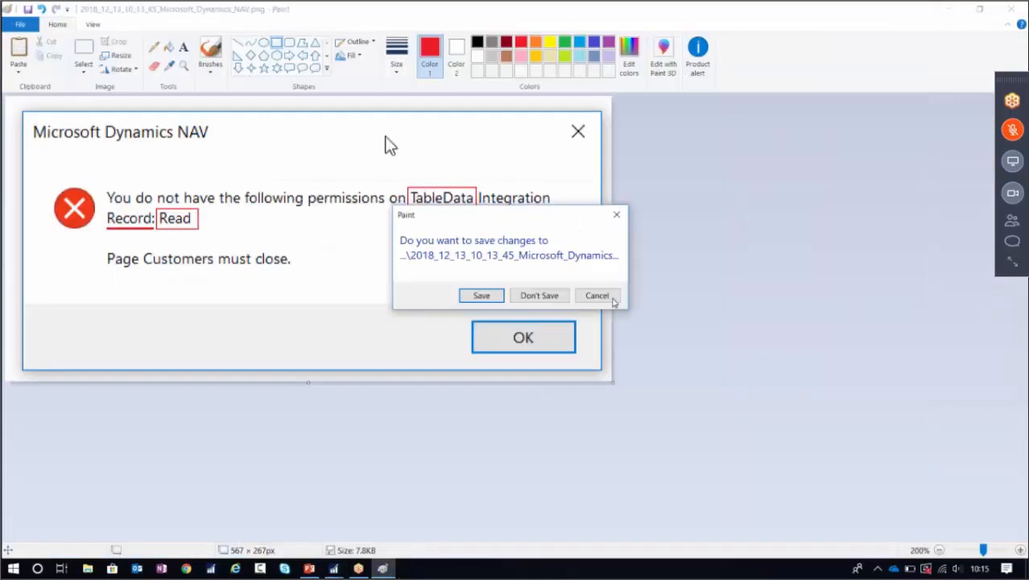
{"action": "left_click", "coordinate": [536, 295]}
{"action": "left_click", "coordinate": [633, 352]}
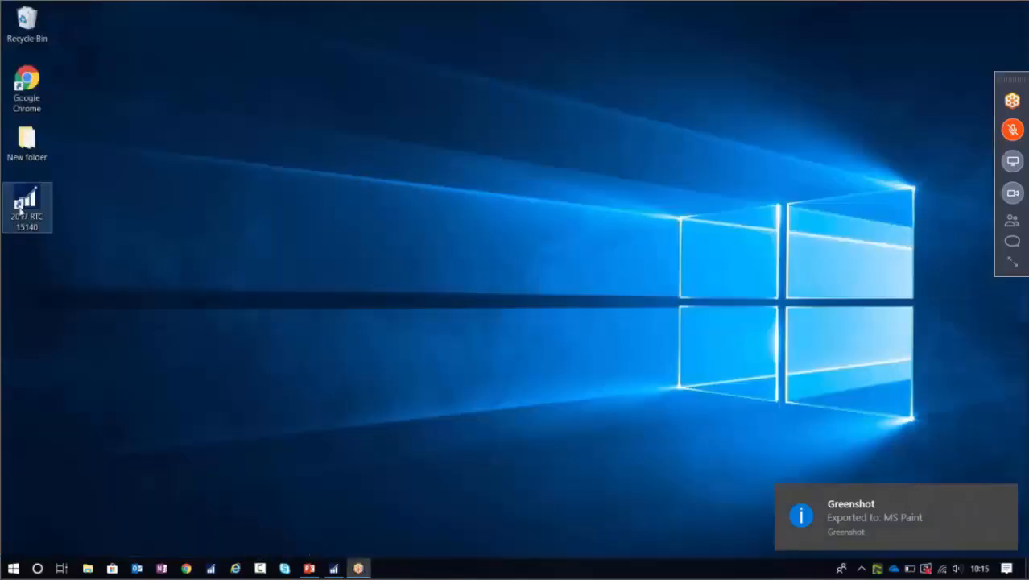
Relaunch the NAV 2017 client, dismiss both permission errors, and search for 'customers'.
{"action": "double_click", "coordinate": [21, 208]}
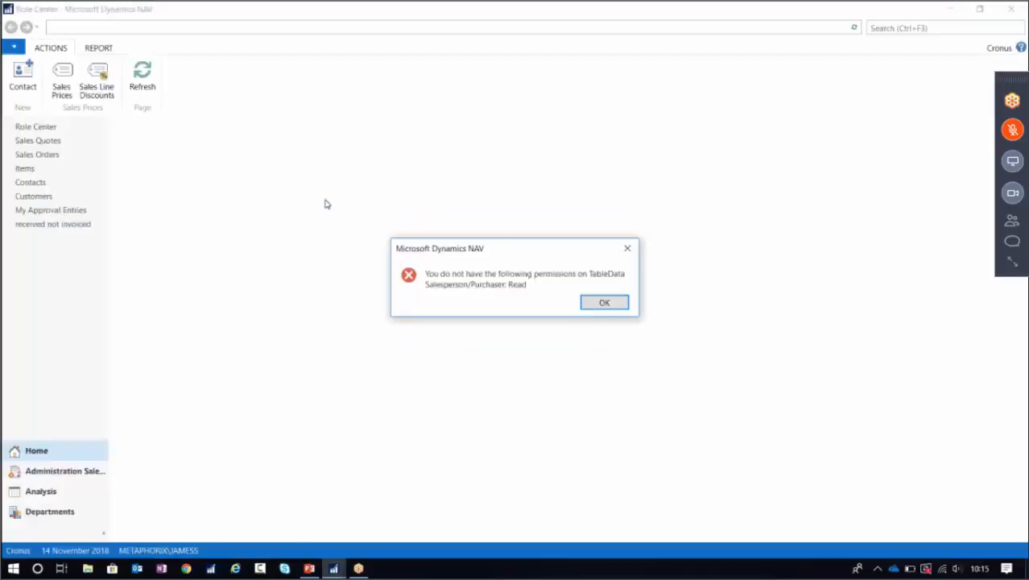
{"action": "left_click", "coordinate": [602, 302]}
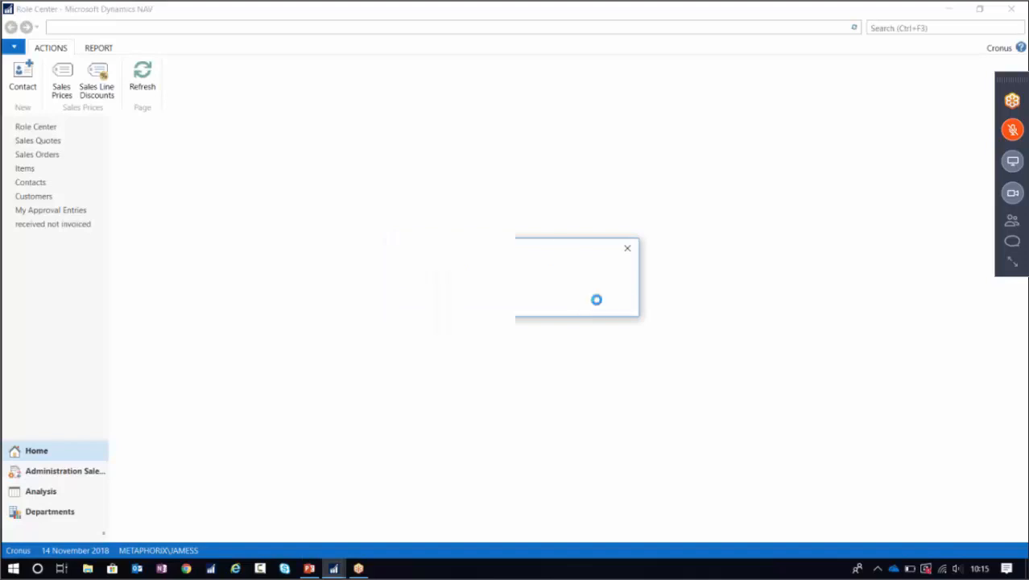
{"action": "left_click", "coordinate": [601, 304]}
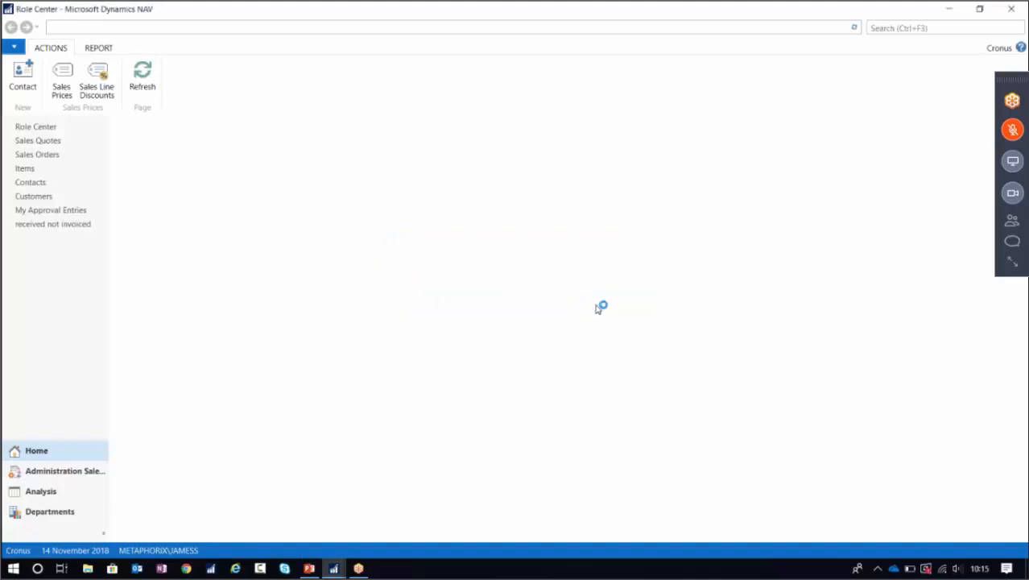
{"action": "left_click", "coordinate": [903, 28]}
{"action": "type", "text": "customers"}
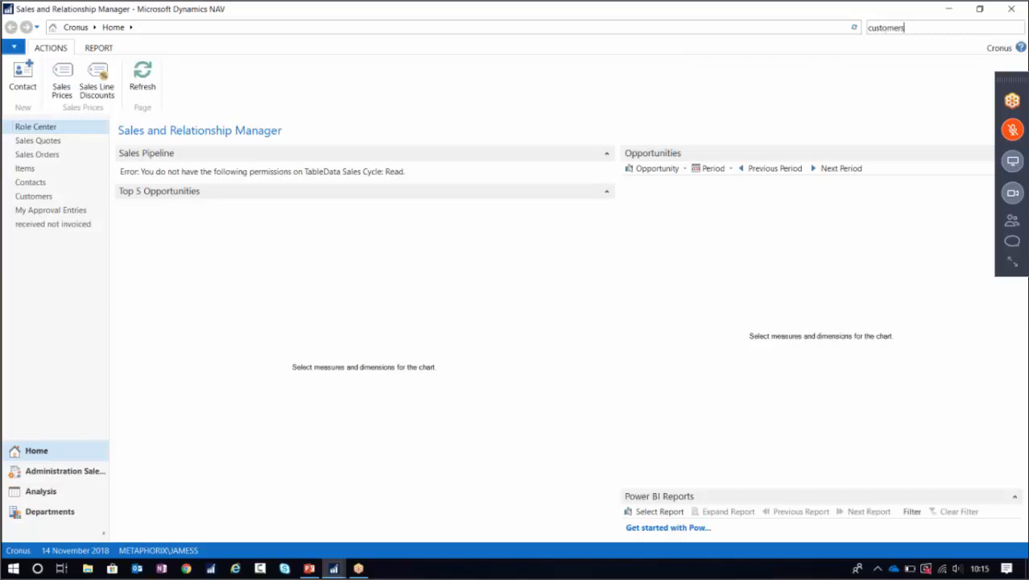
Open Customers to retest access, then bring the Permission Sets window back to front.
{"action": "left_click", "coordinate": [797, 44]}
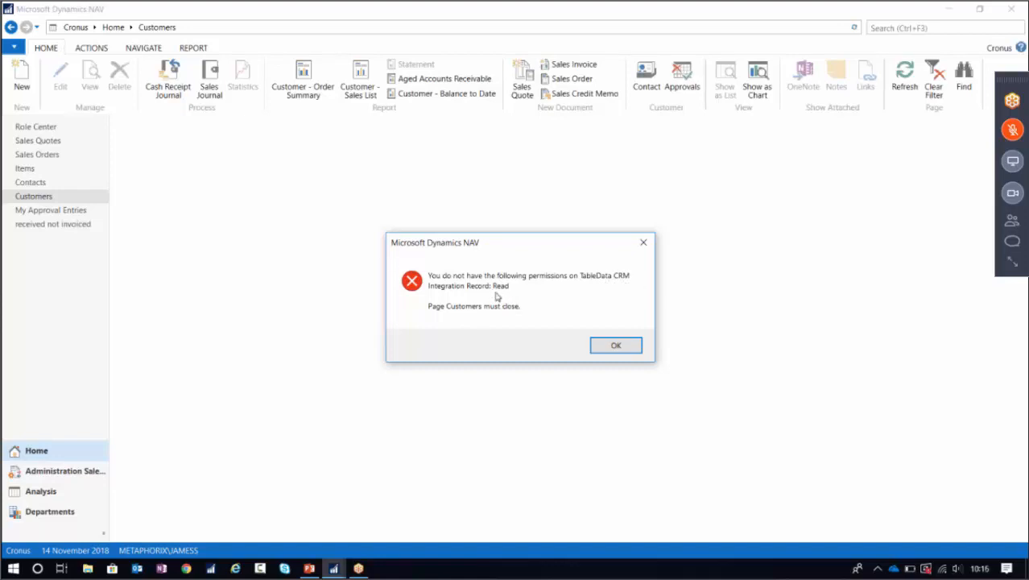
{"action": "left_click", "coordinate": [333, 569]}
{"action": "left_click", "coordinate": [257, 535]}
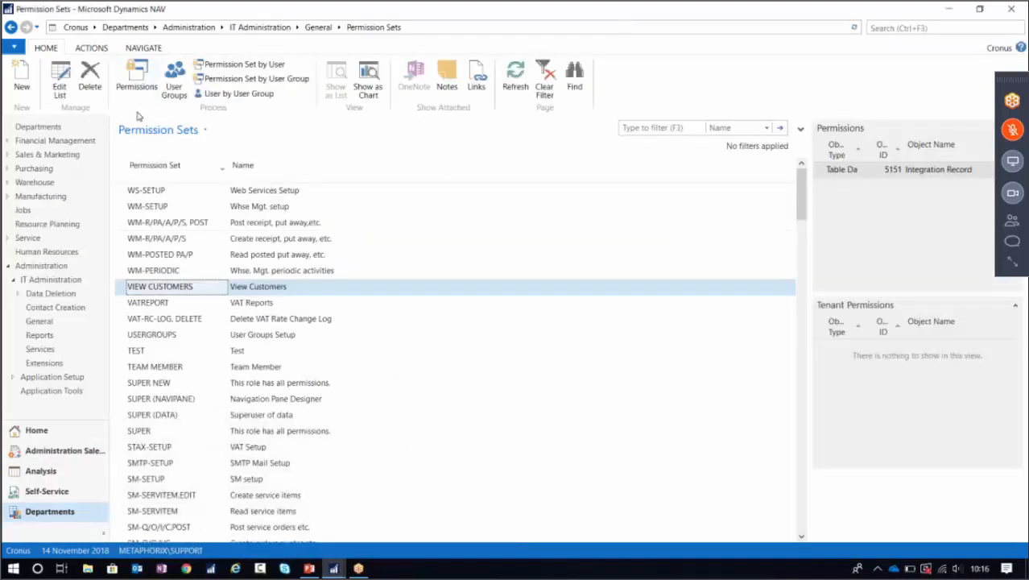
Add a VIEW CUSTOMERS line for Table Data 5331 CRM Integration Record, filtering by 'crm int'.
{"action": "left_click", "coordinate": [136, 77]}
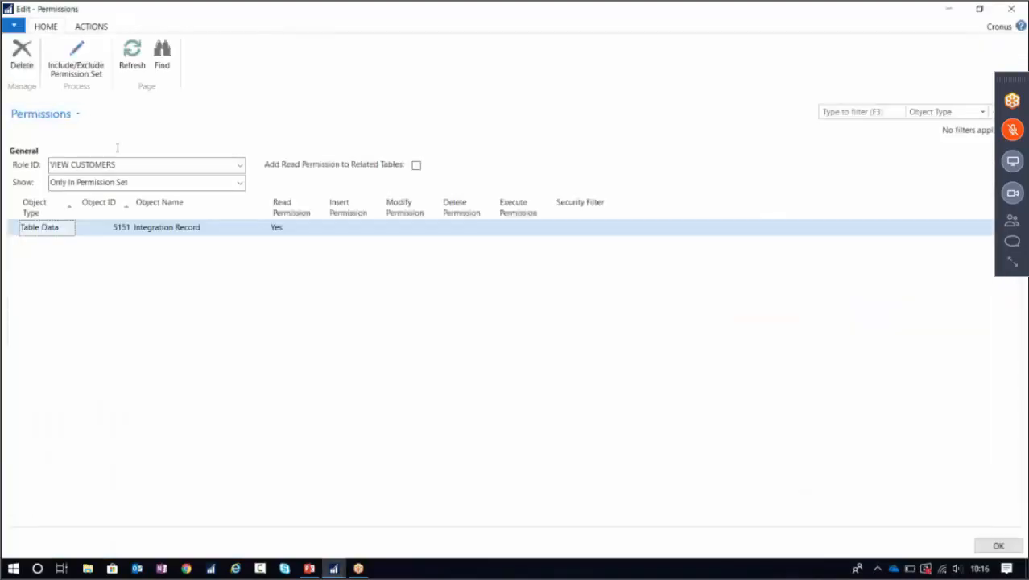
{"action": "left_click", "coordinate": [52, 243]}
{"action": "left_click", "coordinate": [115, 247]}
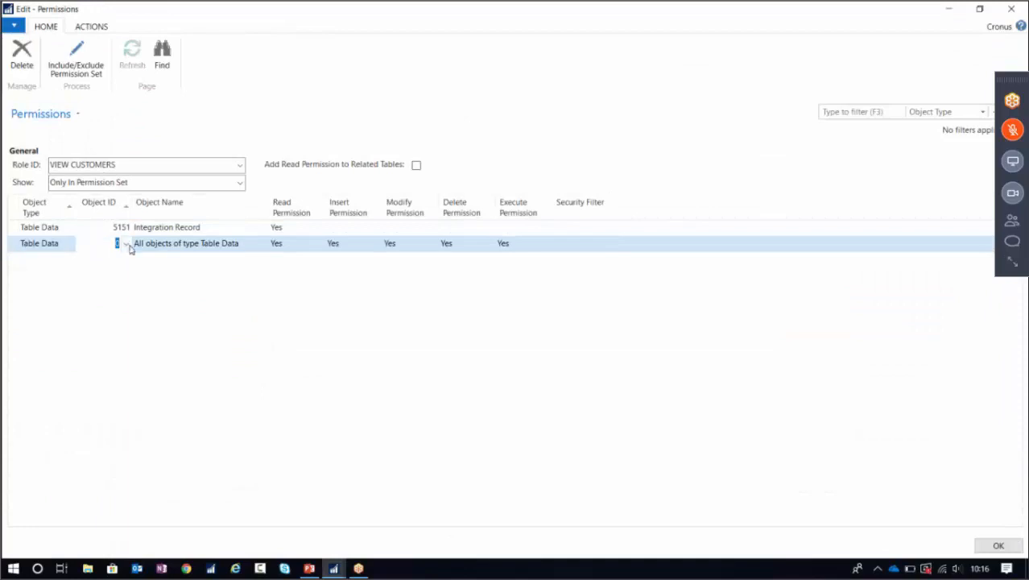
{"action": "left_click", "coordinate": [127, 244]}
{"action": "left_click", "coordinate": [100, 401]}
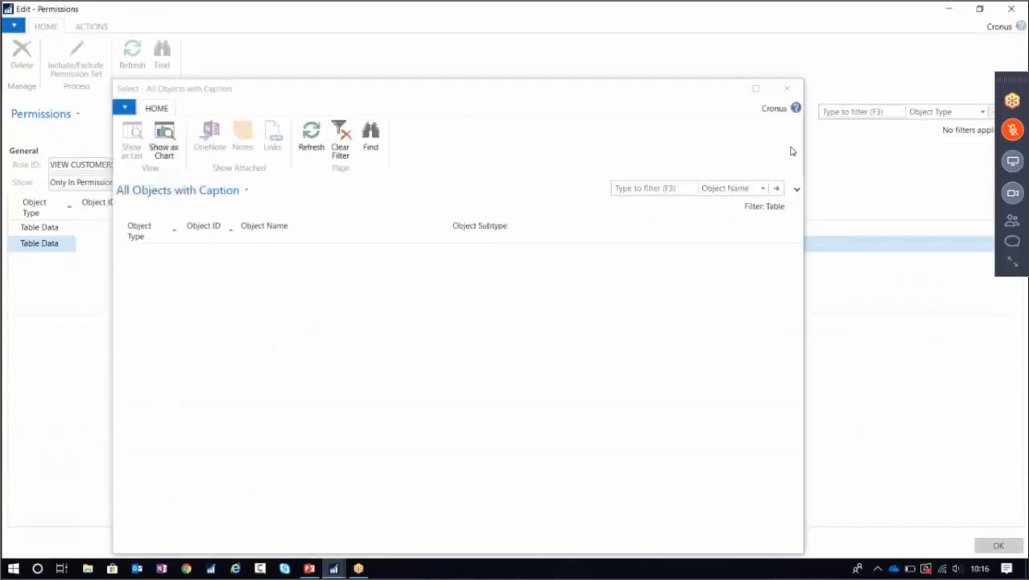
{"action": "left_click", "coordinate": [645, 188]}
{"action": "type", "text": "crm int"}
{"action": "key", "text": "Return"}
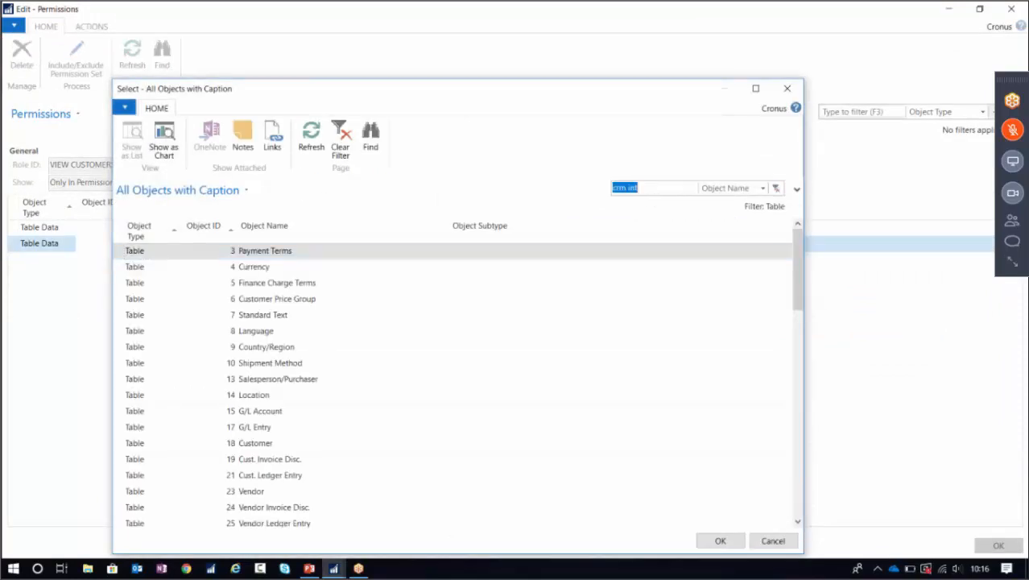
{"action": "left_click", "coordinate": [720, 541]}
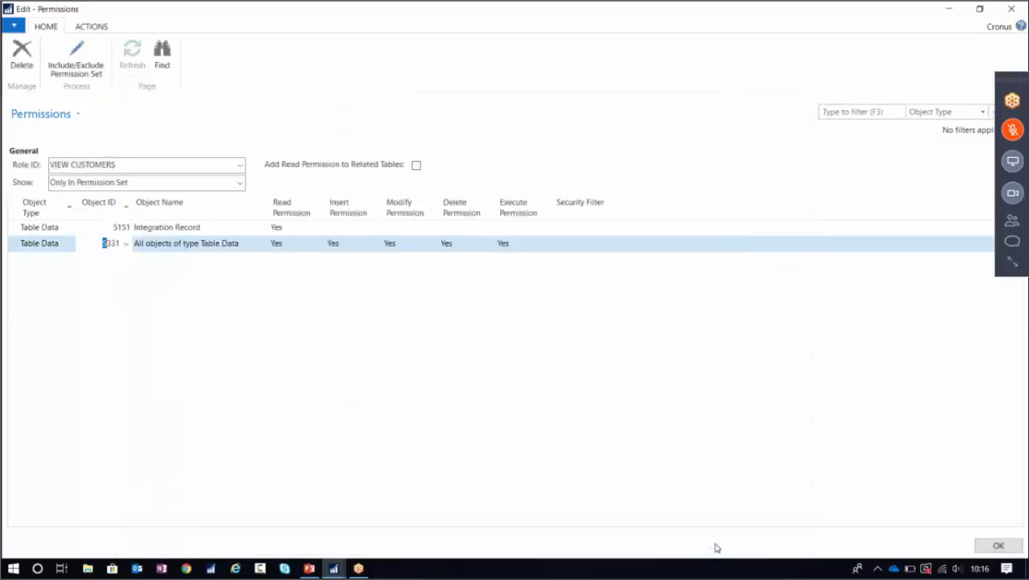
Clear its Insert, Modify and Delete permissions, save, dismiss the error and relaunch NAV.
{"action": "key", "text": "Tab"}
{"action": "key", "text": "Delete"}
{"action": "key", "text": "Tab"}
{"action": "key", "text": "Delete"}
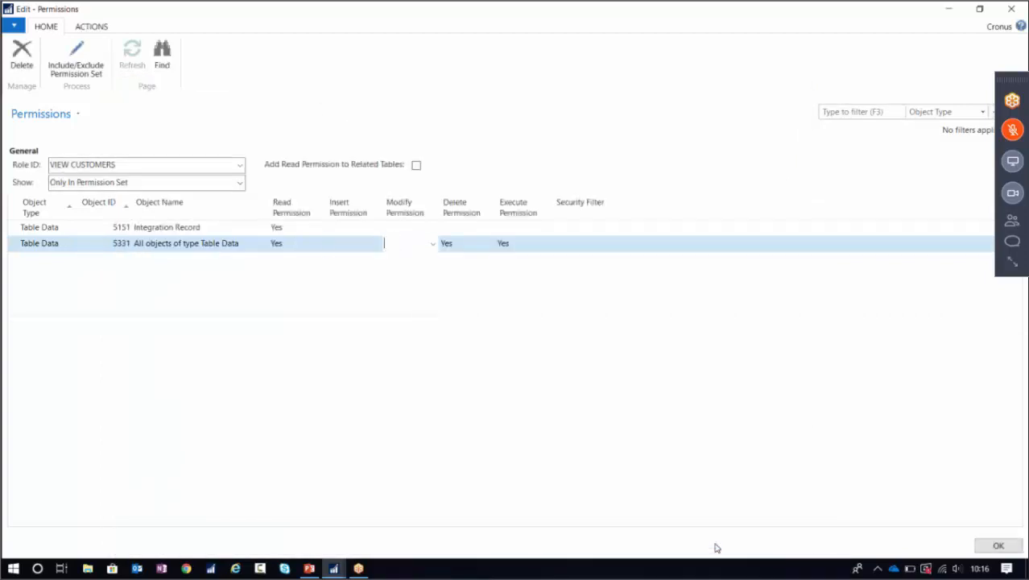
{"action": "key", "text": "Tab"}
{"action": "key", "text": "Delete"}
{"action": "key", "text": "Tab"}
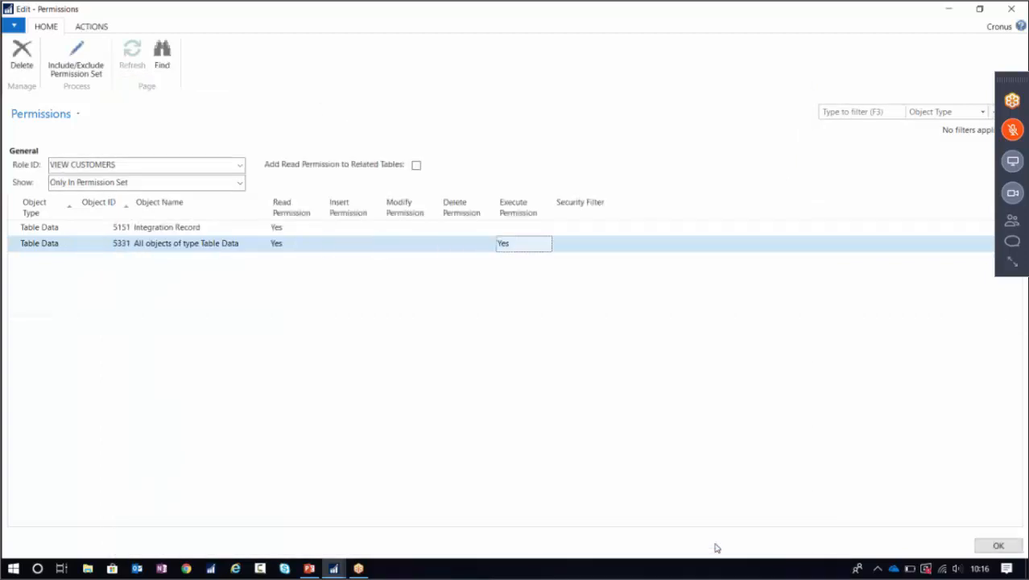
{"action": "left_click", "coordinate": [998, 546]}
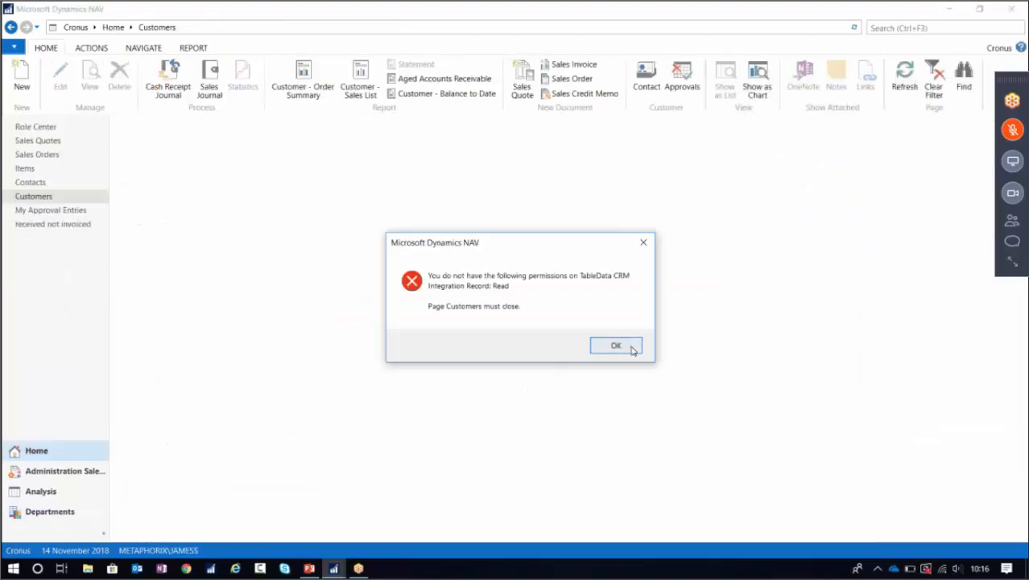
{"action": "left_click", "coordinate": [617, 346]}
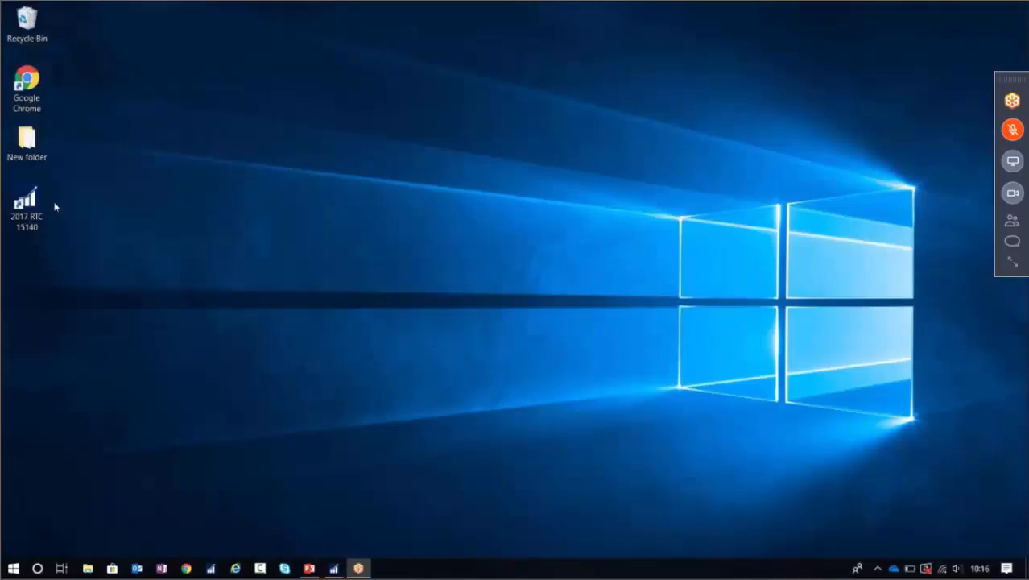
{"action": "double_click", "coordinate": [36, 203]}
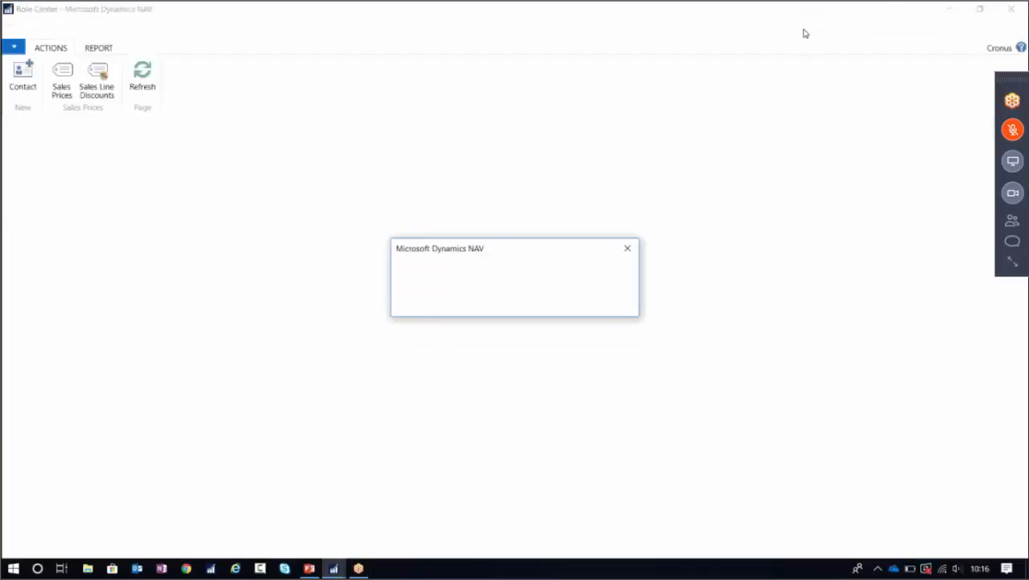
Dismiss the two startup permission errors and open Customers via a 'customers' search.
{"action": "left_click", "coordinate": [593, 304]}
{"action": "left_click", "coordinate": [592, 299]}
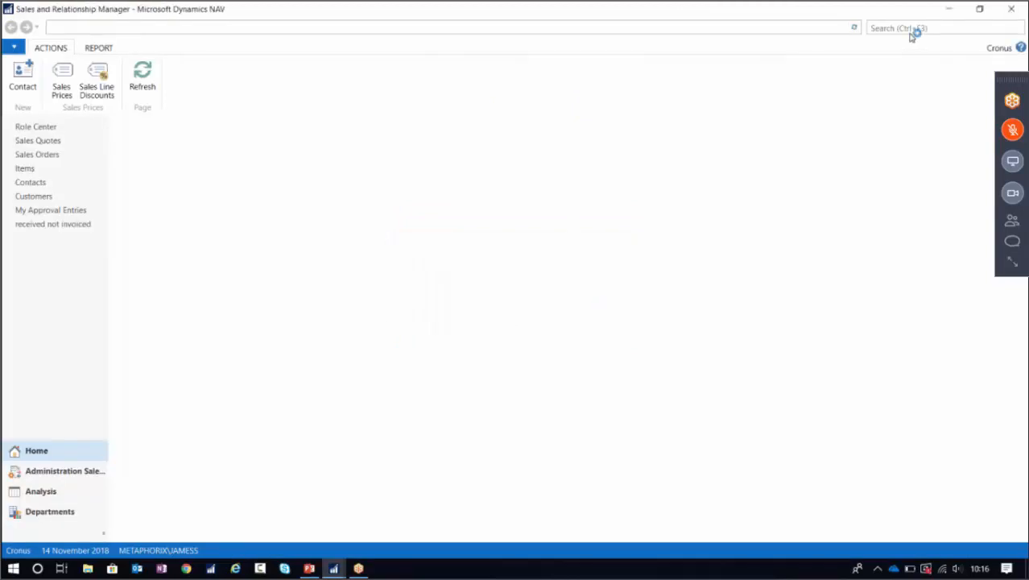
{"action": "left_click", "coordinate": [905, 33]}
{"action": "type", "text": "customers"}
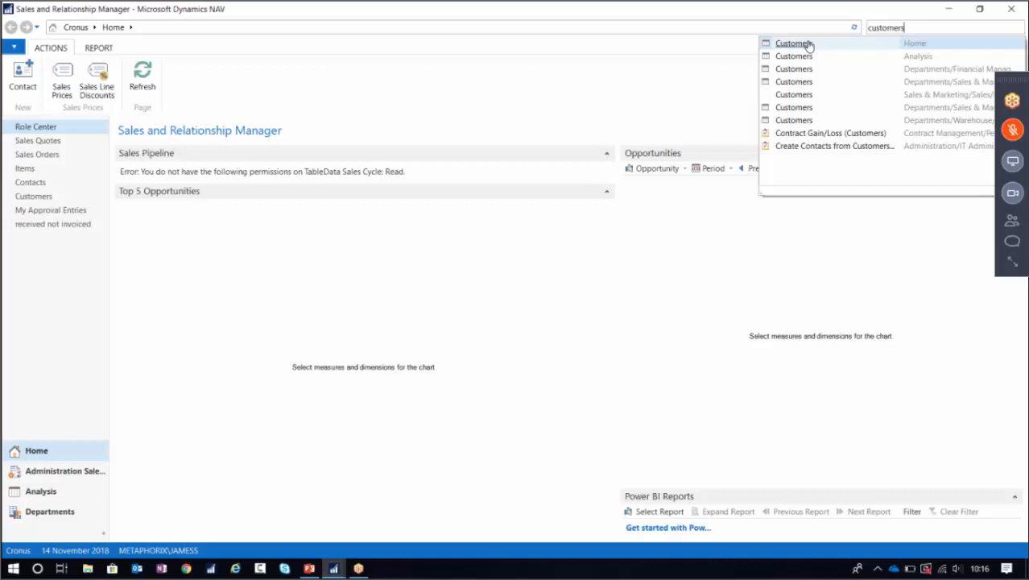
{"action": "left_click", "coordinate": [808, 45]}
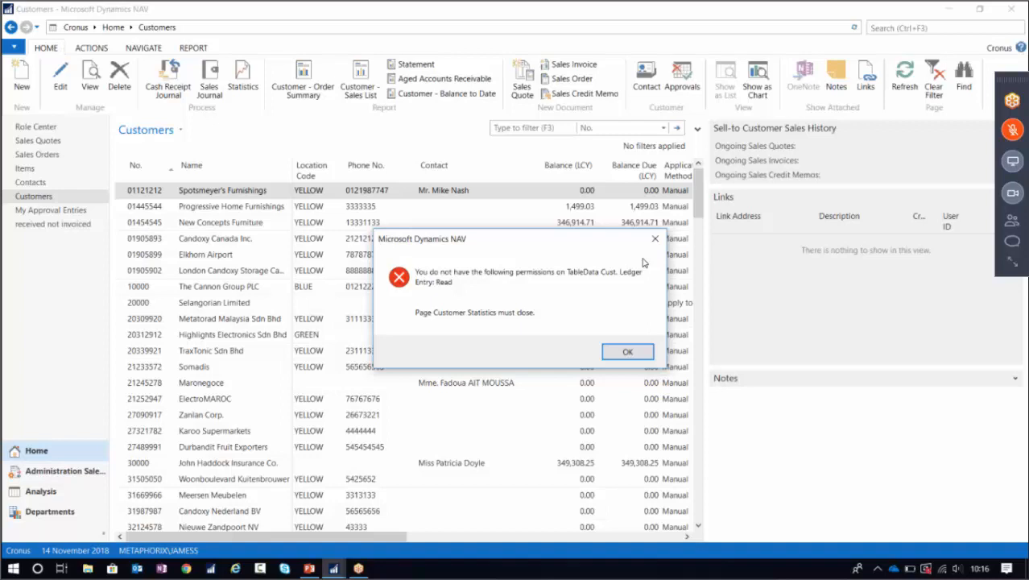
Move aside and dismiss the missing Cust. Ledger Entry read-permission error.
{"action": "left_click_drag", "start_coordinate": [539, 242], "coordinate": [319, 255]}
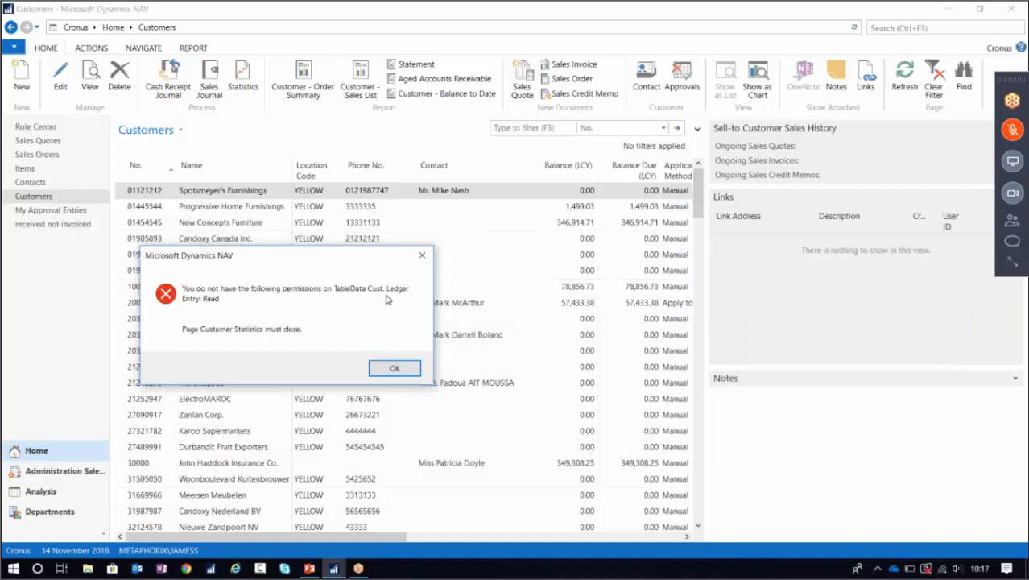
{"action": "left_click", "coordinate": [395, 367]}
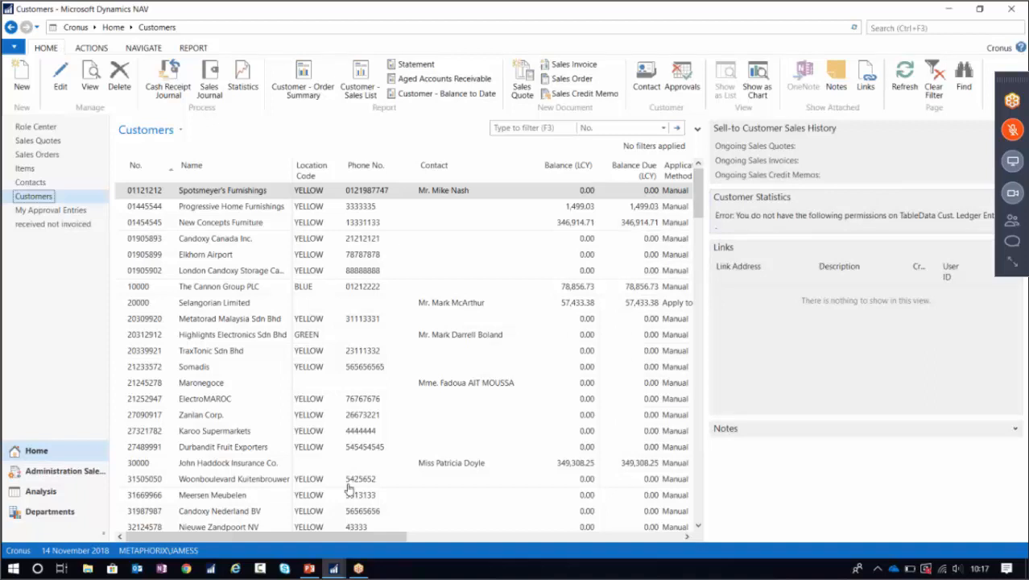
{"action": "mouse_move", "coordinate": [333, 568]}
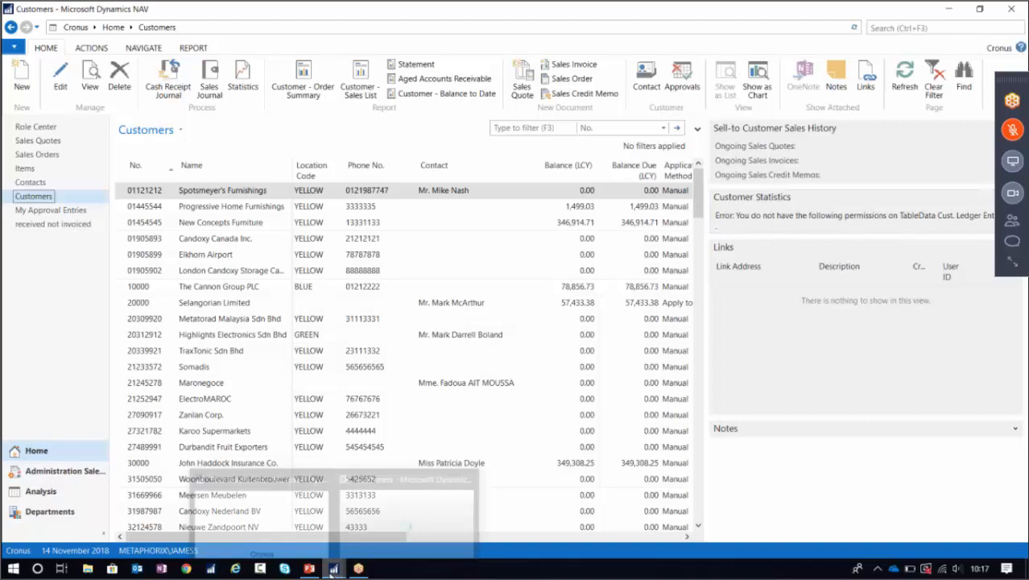
Close Customers, return to Permission Sets, and delete VIEW CUSTOMERS, confirming with Yes.
{"action": "left_click", "coordinate": [1012, 9]}
{"action": "left_click", "coordinate": [333, 568]}
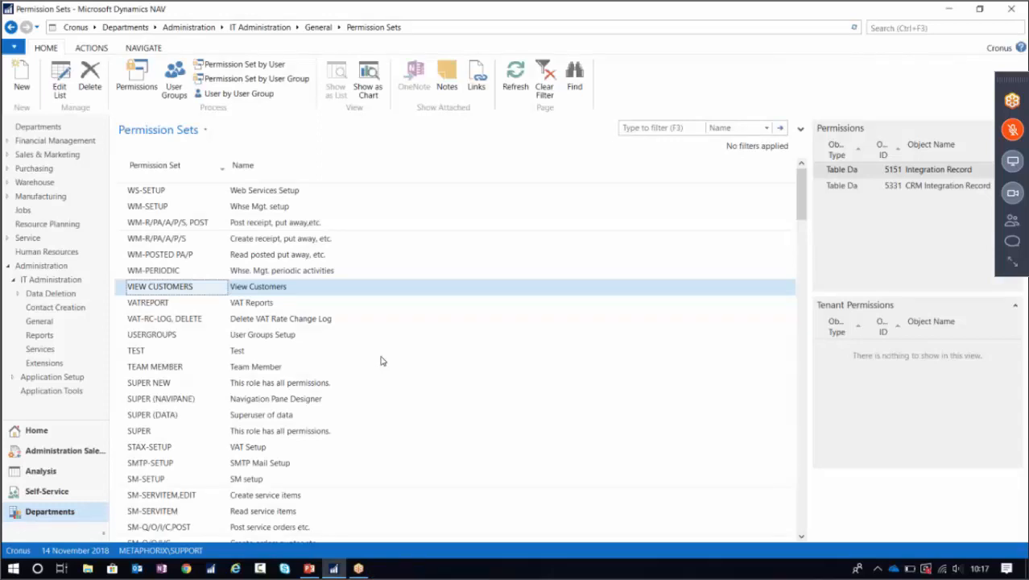
{"action": "left_click", "coordinate": [91, 81]}
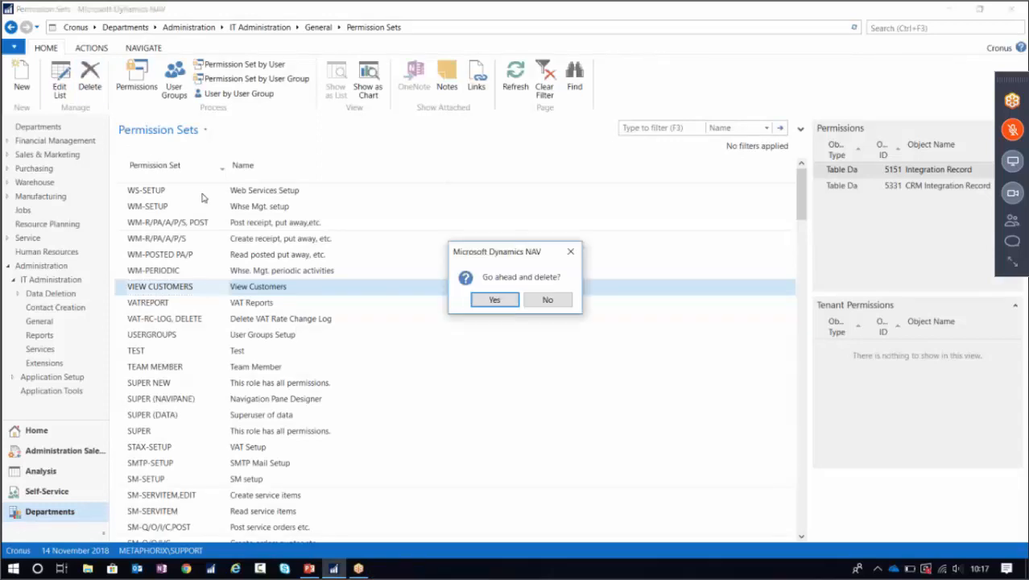
{"action": "left_click", "coordinate": [494, 300]}
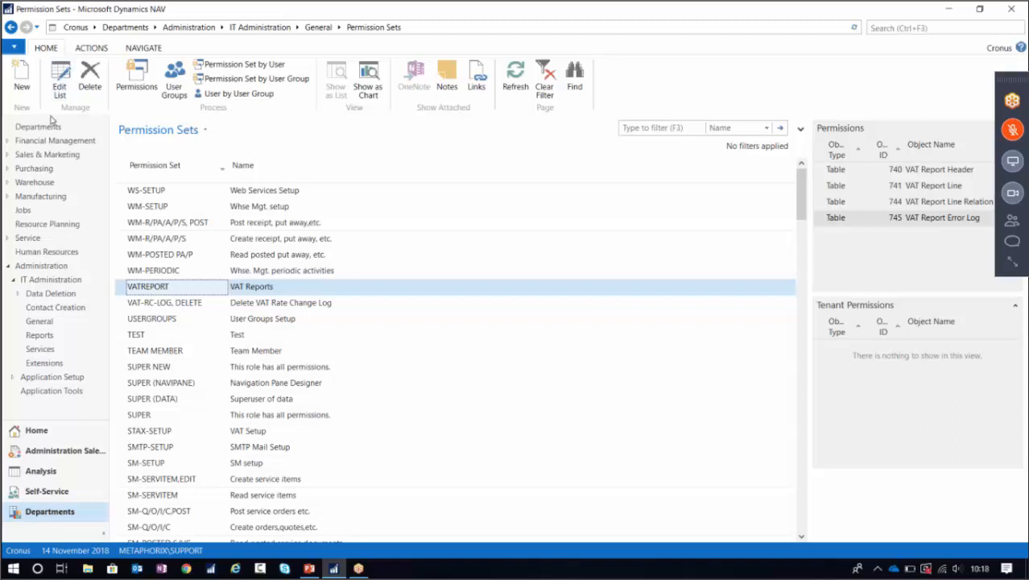
Create a new permission set 'View Customers' named 'View Customers Rec'.
{"action": "left_click", "coordinate": [22, 76]}
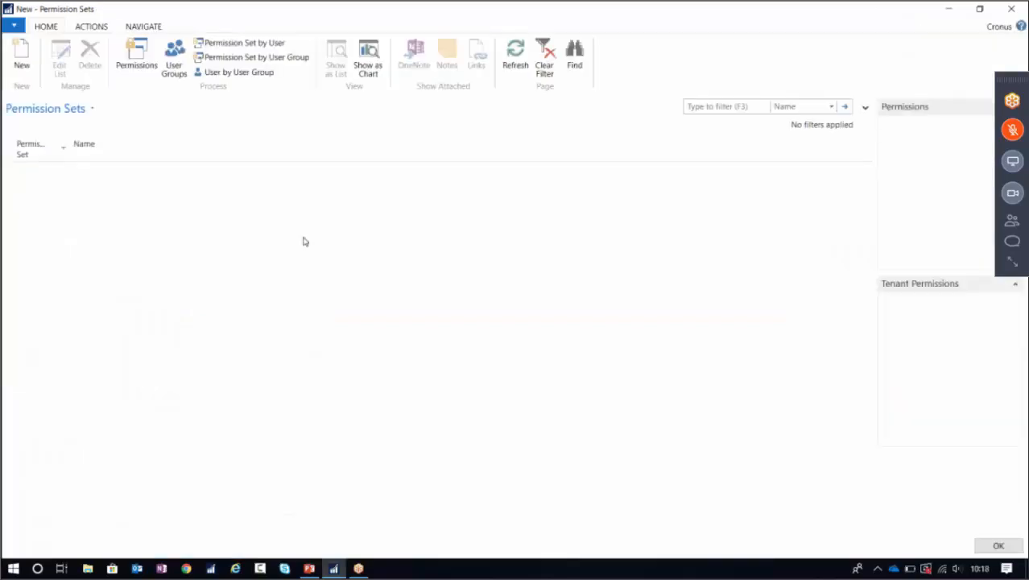
{"action": "type", "text": "Vie"}
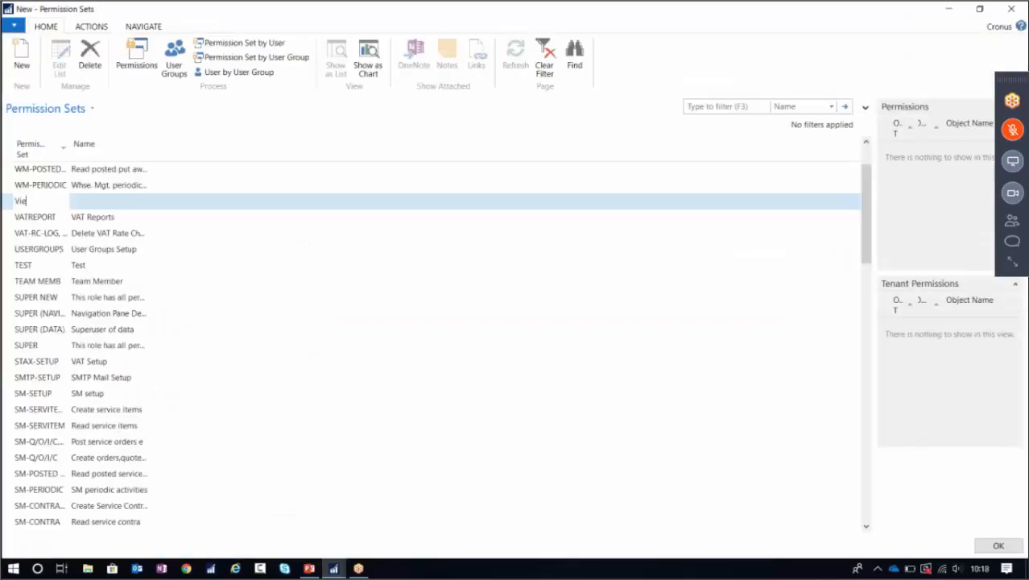
{"action": "type", "text": "w Customers"}
{"action": "key", "text": "Escape"}
{"action": "type", "text": "Vi"}
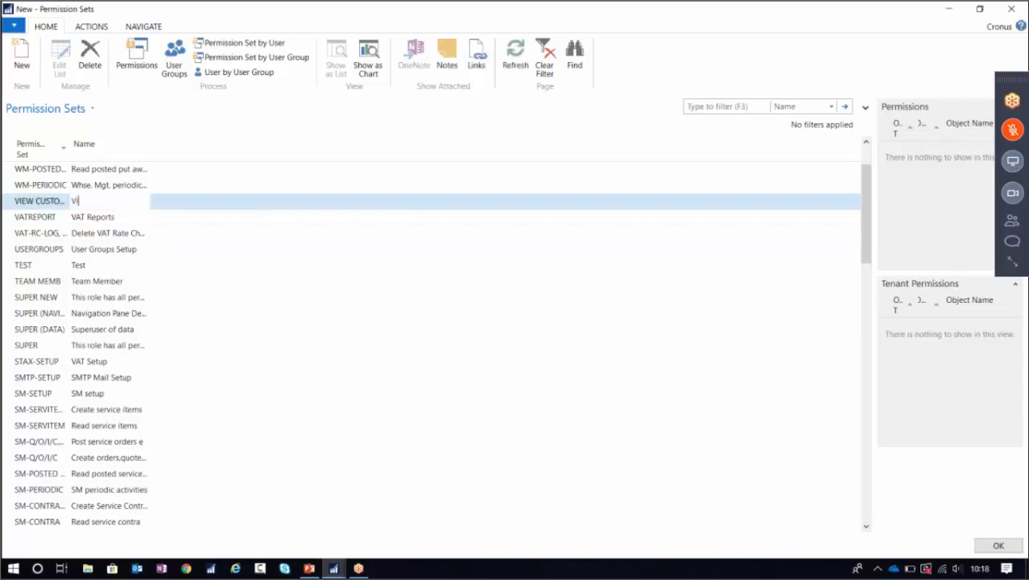
{"action": "type", "text": "ew Customers Rec"}
{"action": "key", "text": "Down"}
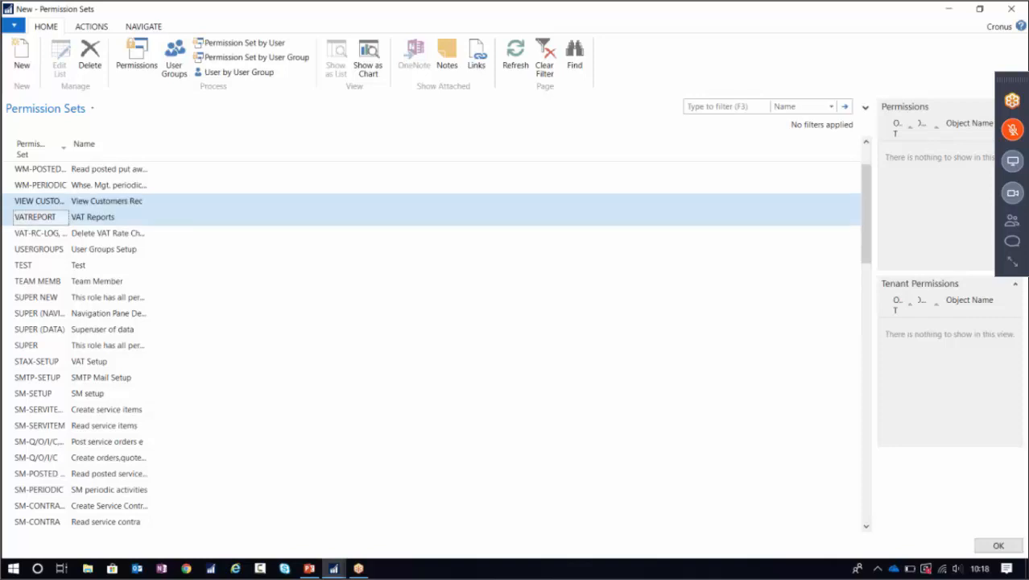
{"action": "left_click", "coordinate": [95, 201]}
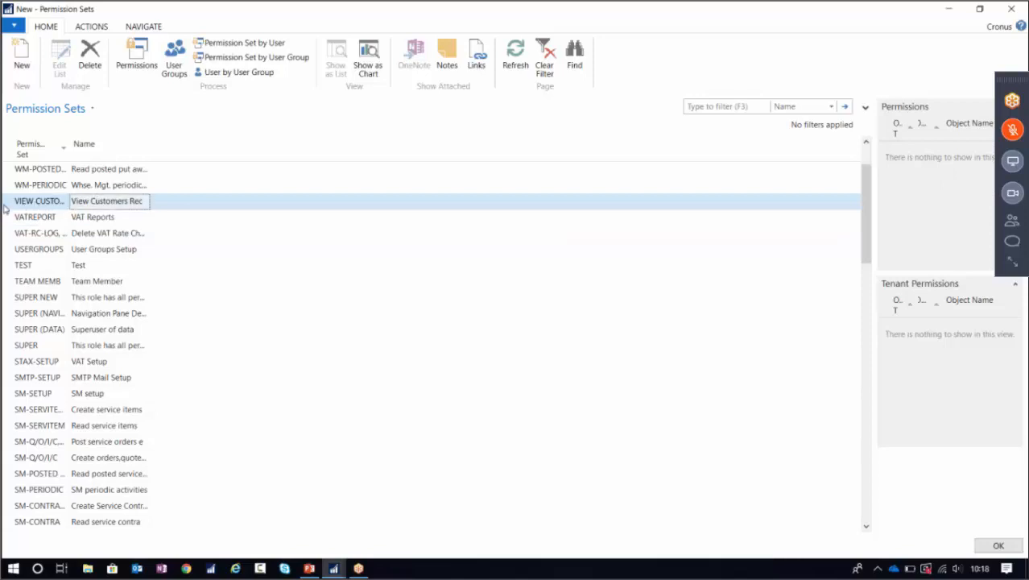
Open the new set's permissions and start permission recording, confirming with Yes.
{"action": "left_click", "coordinate": [137, 58]}
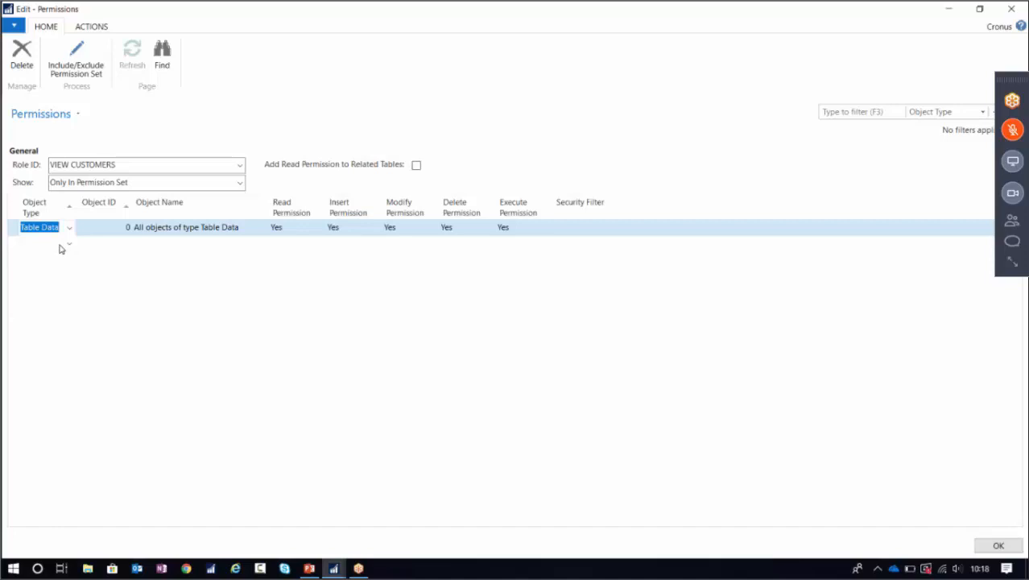
{"action": "left_click", "coordinate": [95, 26]}
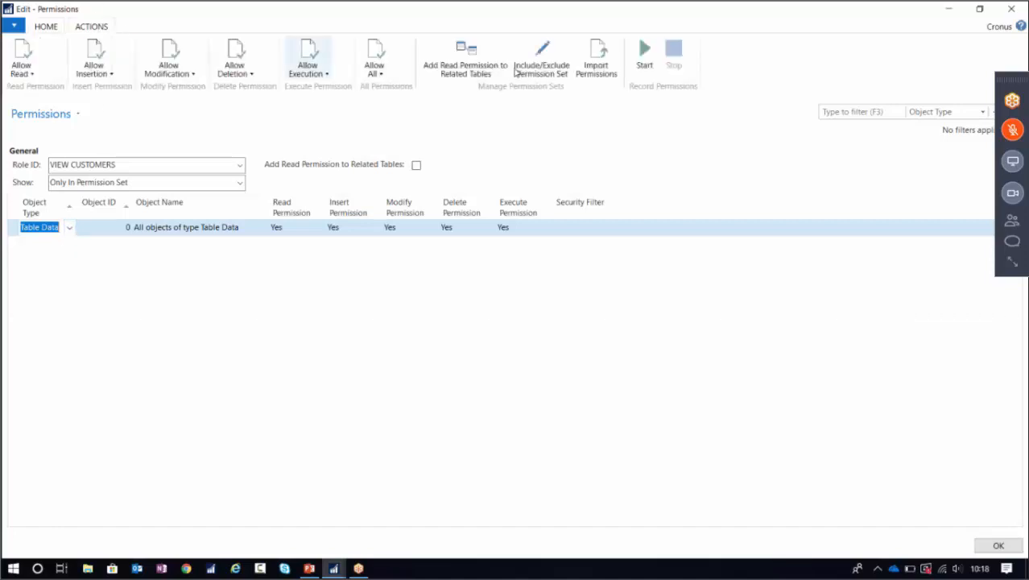
{"action": "left_click", "coordinate": [644, 53]}
{"action": "left_click", "coordinate": [523, 300]}
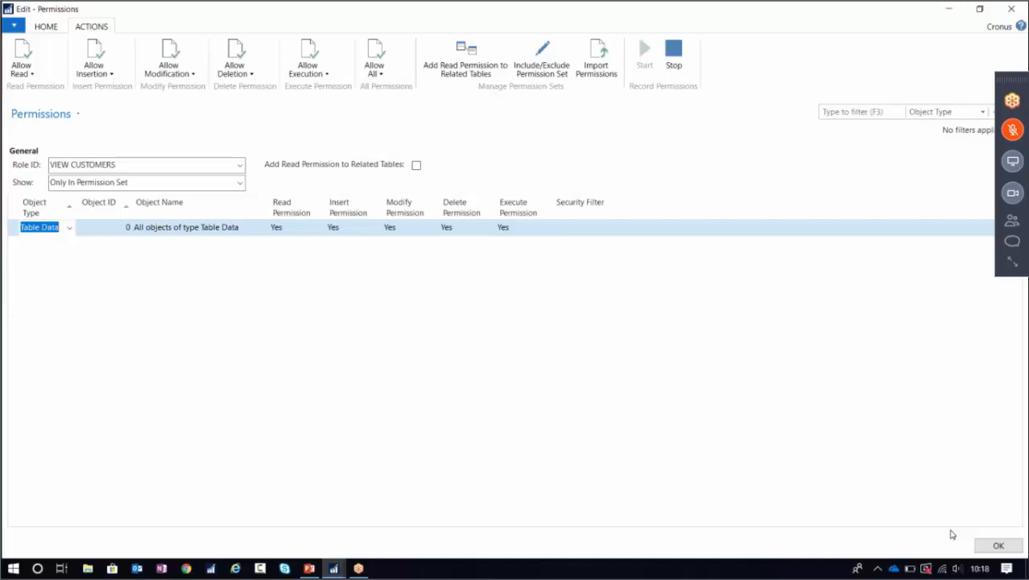
While recording, minimize the permission windows and open the Customers list via a 'customers' search.
{"action": "left_click", "coordinate": [948, 11]}
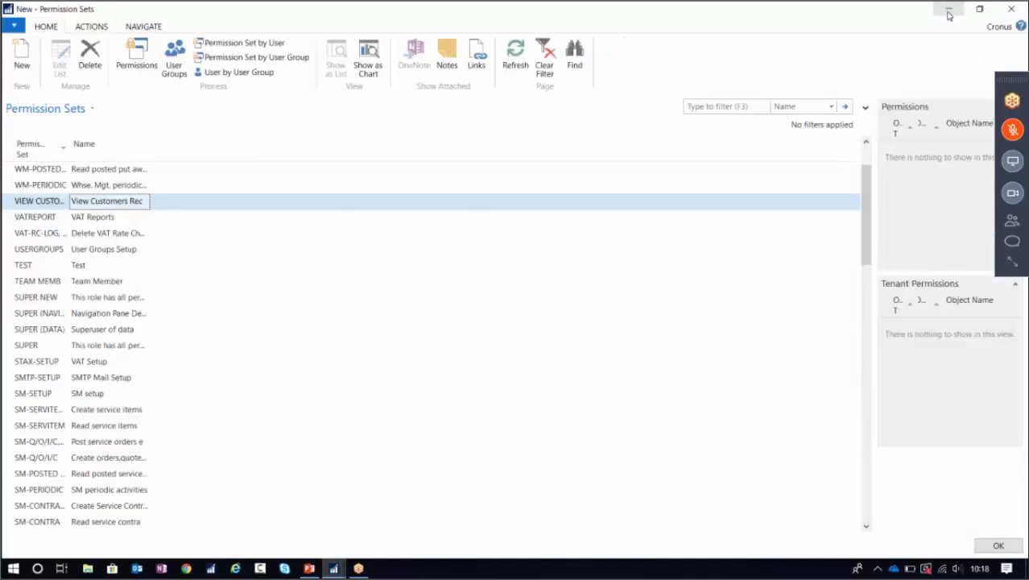
{"action": "left_click", "coordinate": [949, 11]}
{"action": "left_click", "coordinate": [875, 28]}
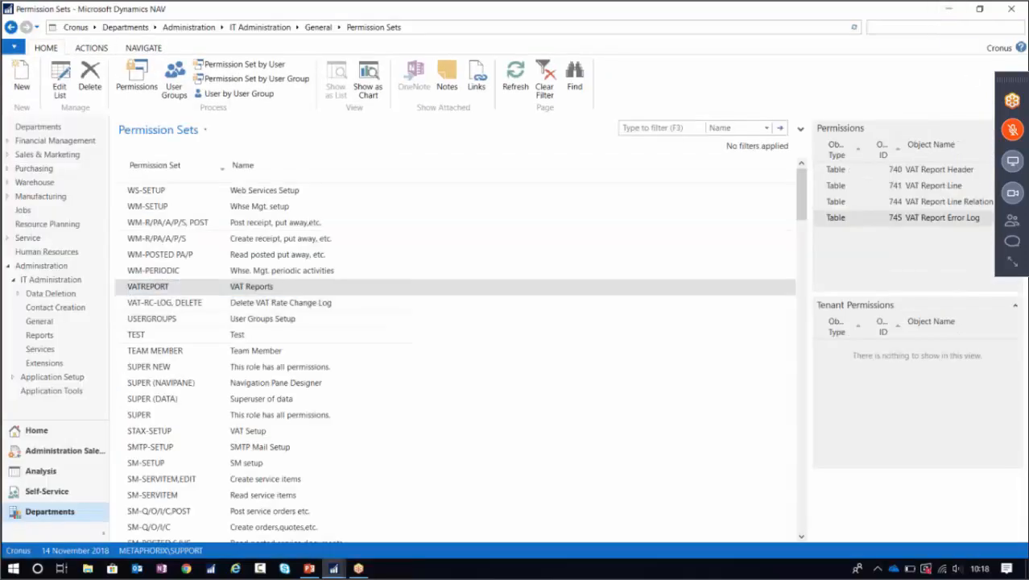
{"action": "type", "text": "customers"}
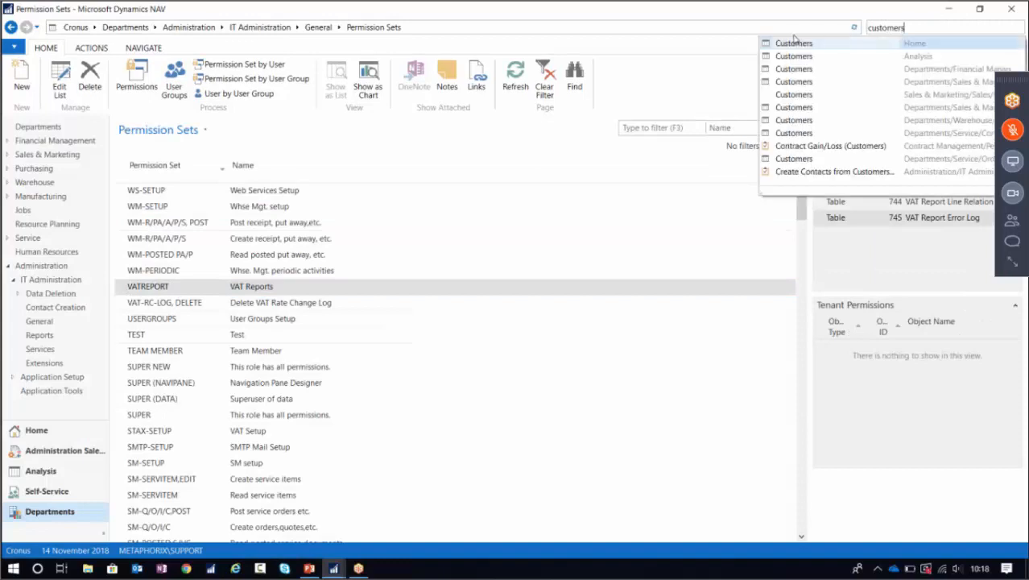
{"action": "left_click", "coordinate": [786, 44]}
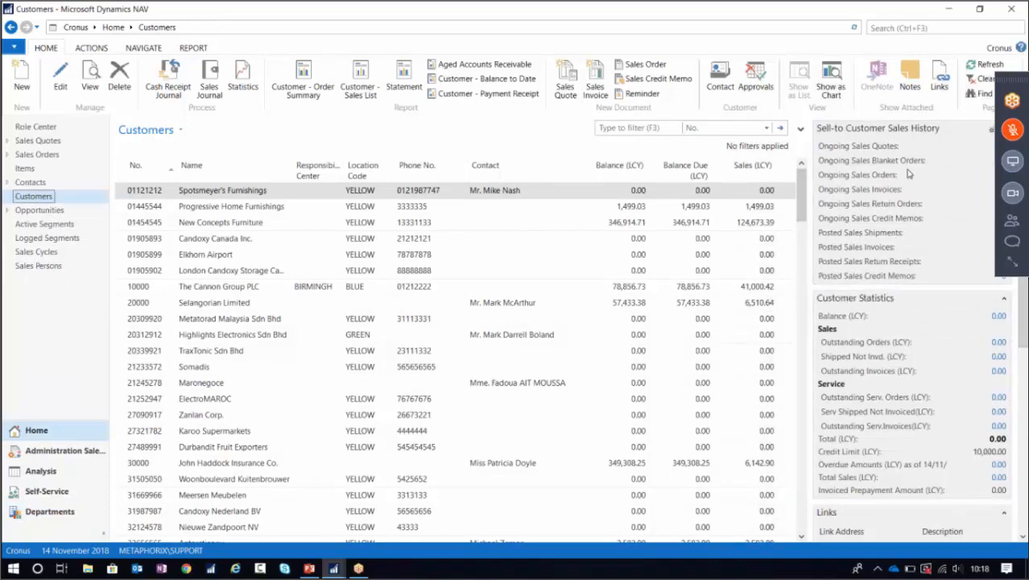
{"action": "scroll", "coordinate": [946, 165], "scroll_direction": "down", "scroll_amount": 5}
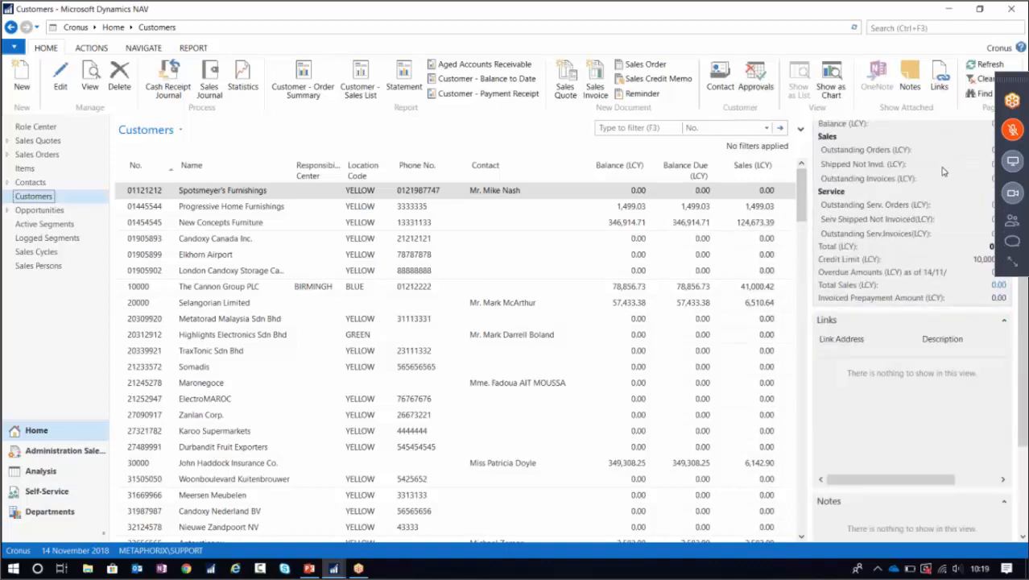
{"action": "scroll", "coordinate": [943, 170], "scroll_direction": "up", "scroll_amount": 5}
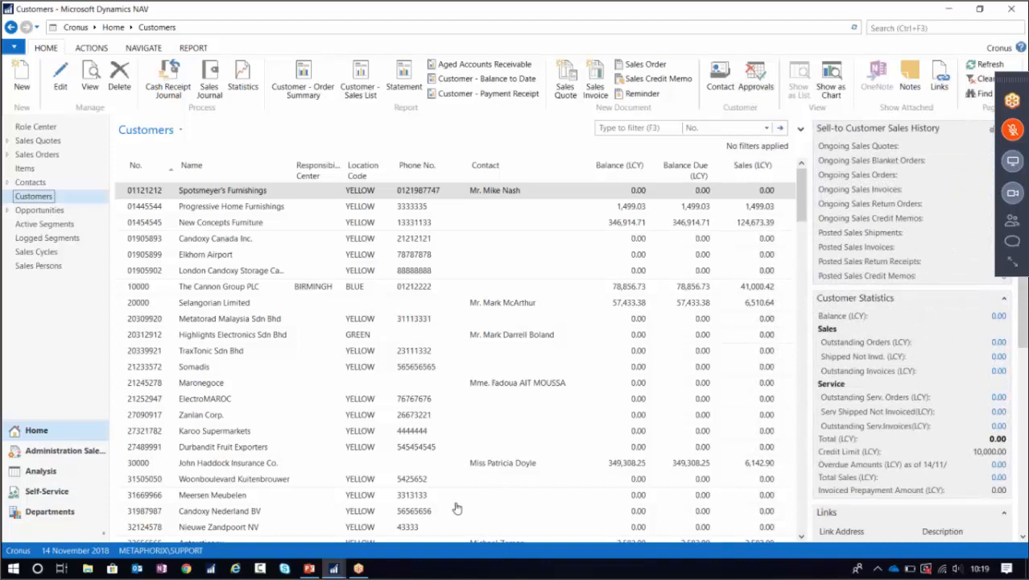
{"action": "left_click", "coordinate": [334, 569]}
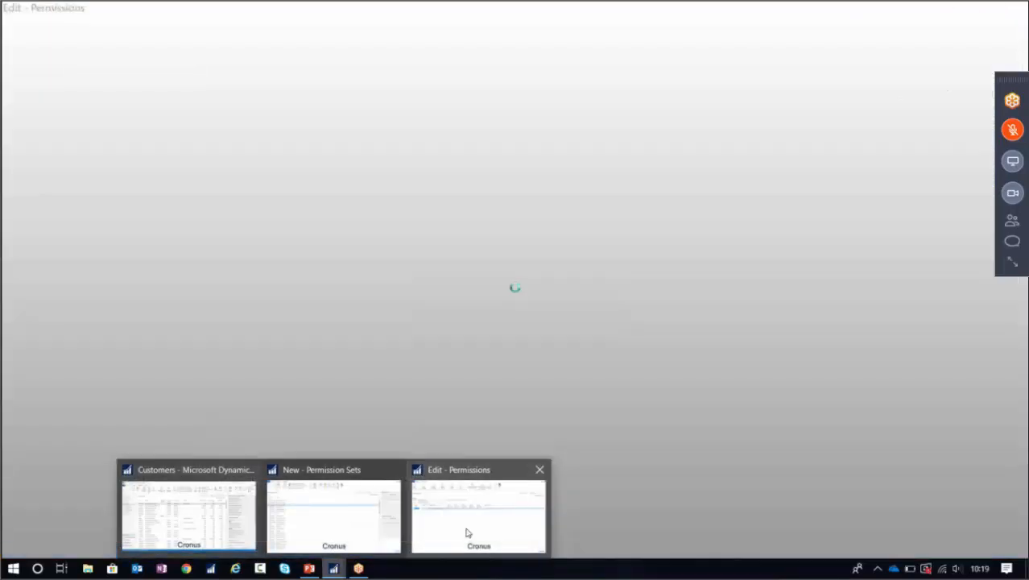
Stop recording, add the recorded permissions to VIEW CUSTOMERS, review them, and close the window.
{"action": "left_click", "coordinate": [467, 525]}
{"action": "left_click", "coordinate": [670, 65]}
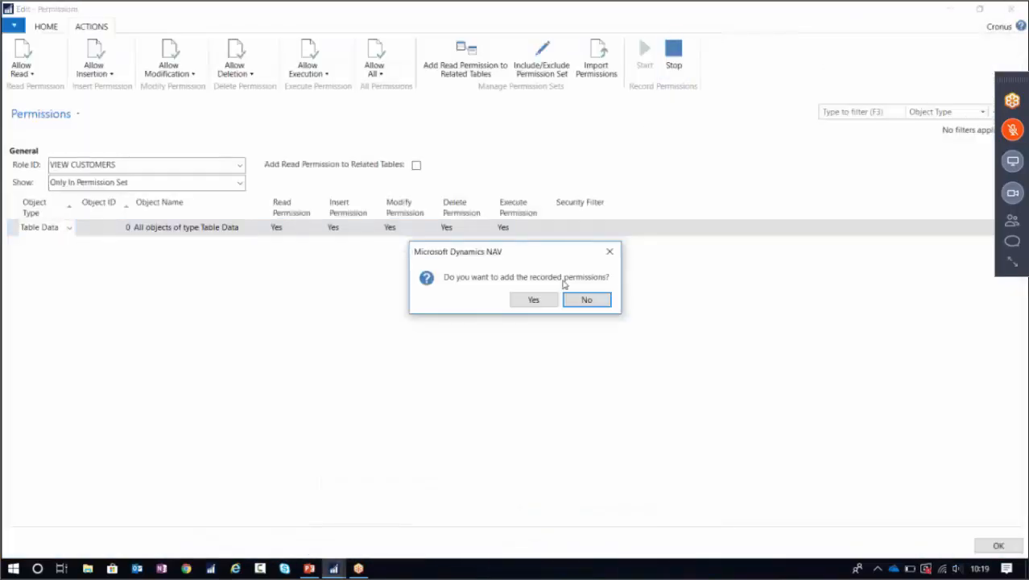
{"action": "left_click", "coordinate": [541, 302]}
{"action": "right_click", "coordinate": [540, 302]}
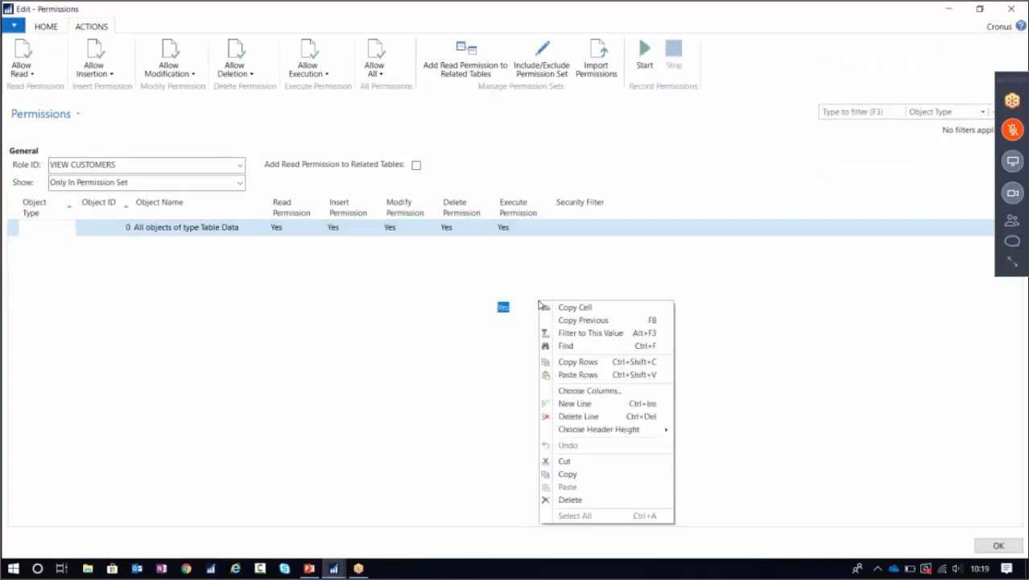
{"action": "left_click", "coordinate": [682, 176]}
{"action": "scroll", "coordinate": [443, 371], "scroll_direction": "up", "scroll_amount": 15}
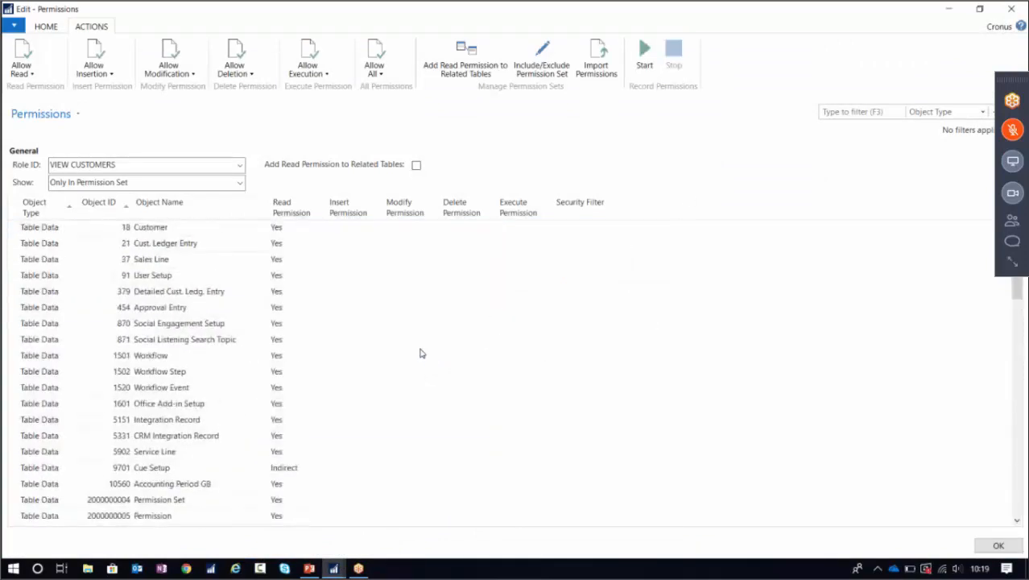
{"action": "scroll", "coordinate": [424, 358], "scroll_direction": "down", "scroll_amount": 15}
{"action": "scroll", "coordinate": [424, 358], "scroll_direction": "up", "scroll_amount": 15}
{"action": "left_click", "coordinate": [1011, 9]}
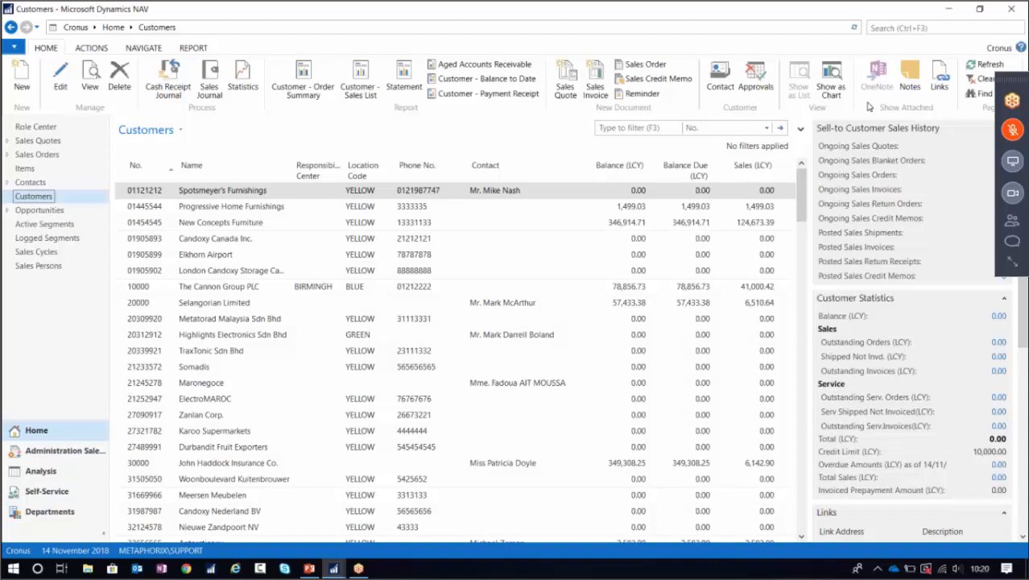
Open Permission Sets via a 'permi' search and filter the list by 'change log'.
{"action": "left_click", "coordinate": [888, 26]}
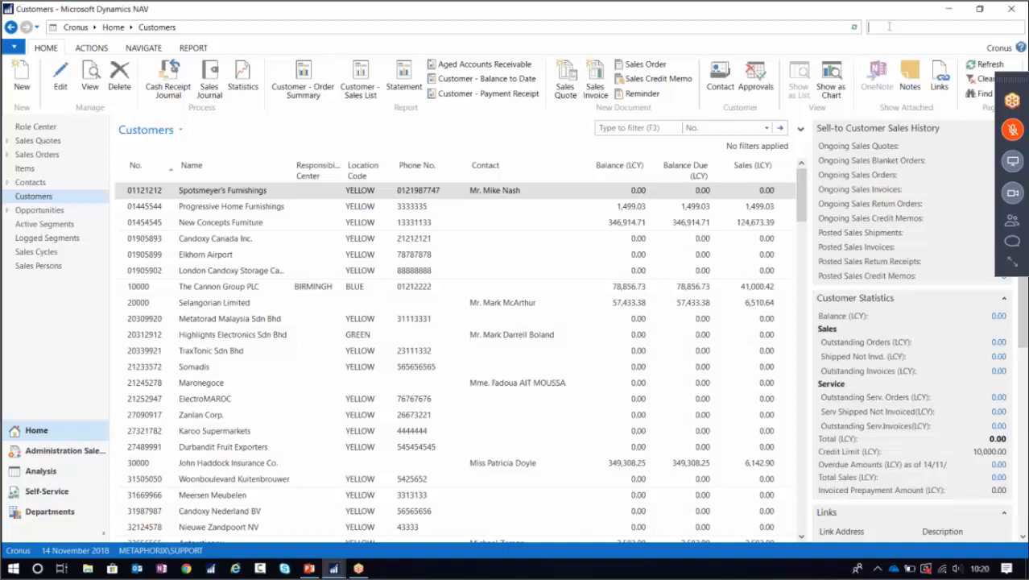
{"action": "type", "text": "permi"}
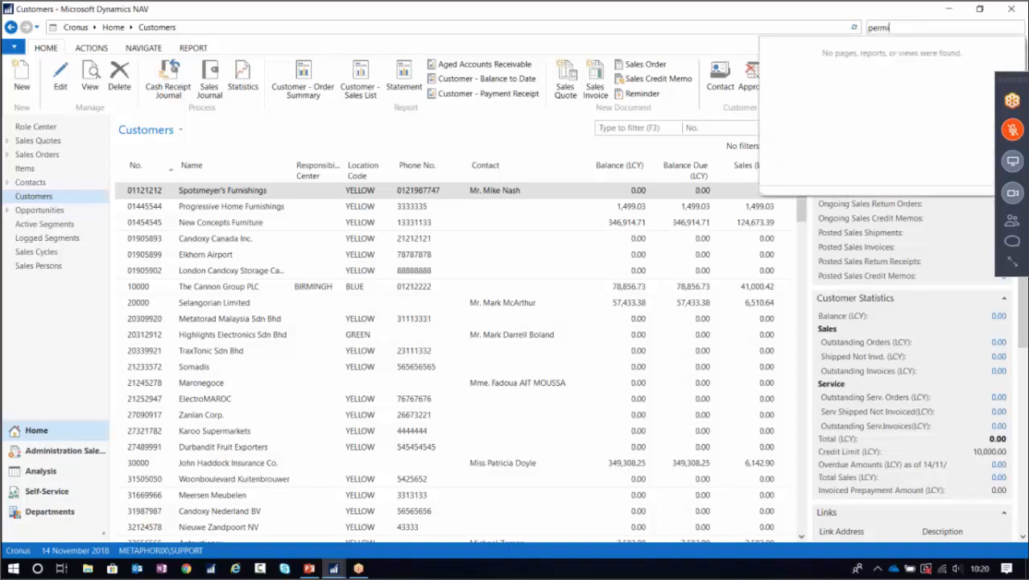
{"action": "key", "text": "Return"}
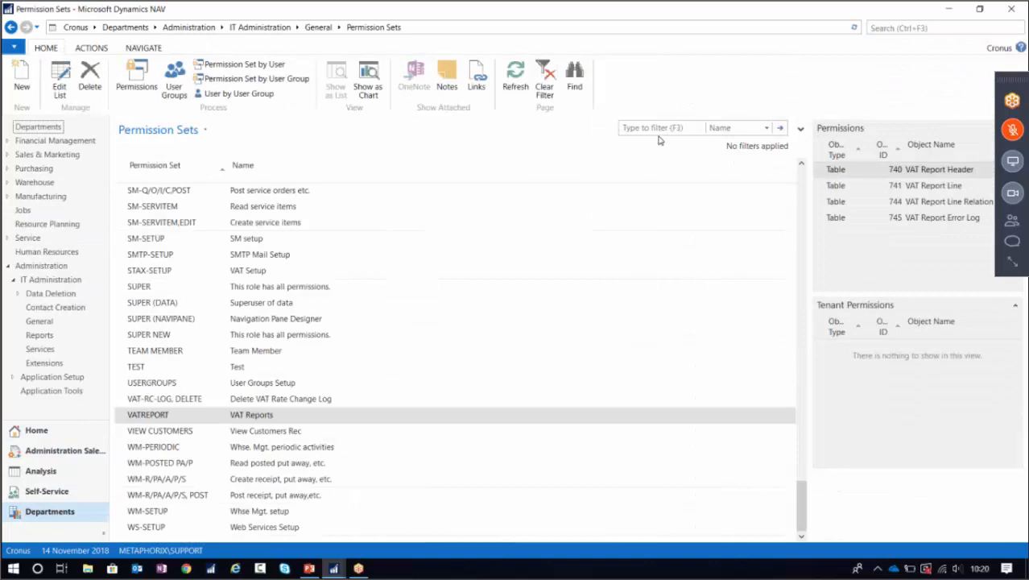
{"action": "left_click", "coordinate": [658, 127]}
{"action": "type", "text": "change log"}
{"action": "key", "text": "Return"}
Inspect CHANGELOG-DELETE, CHANGELOG-SETUP and CHANGELOG-VIEW, then search pages for 'user gro'.
{"action": "left_click", "coordinate": [120, 190]}
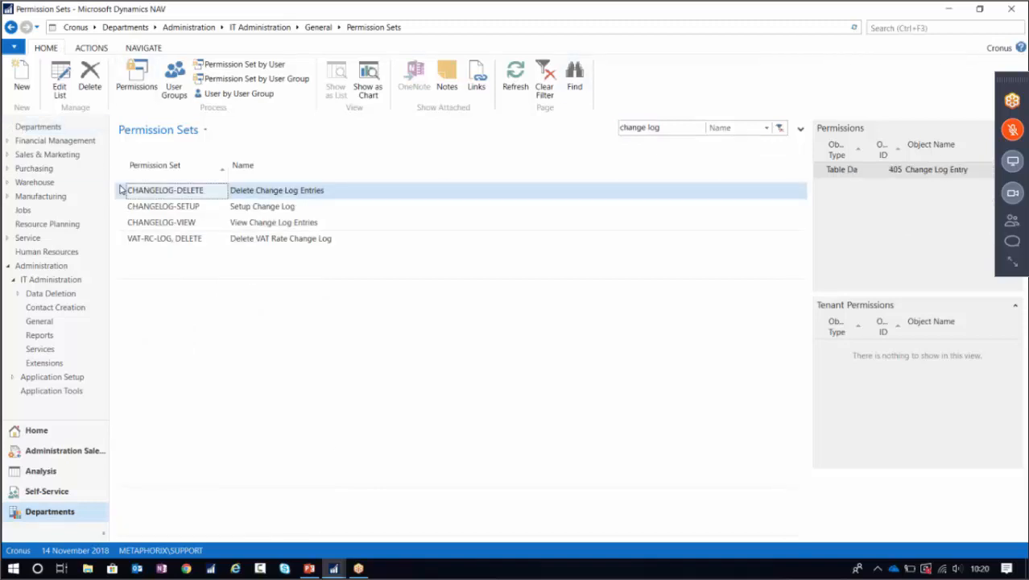
{"action": "left_click", "coordinate": [119, 208]}
{"action": "left_click", "coordinate": [121, 224]}
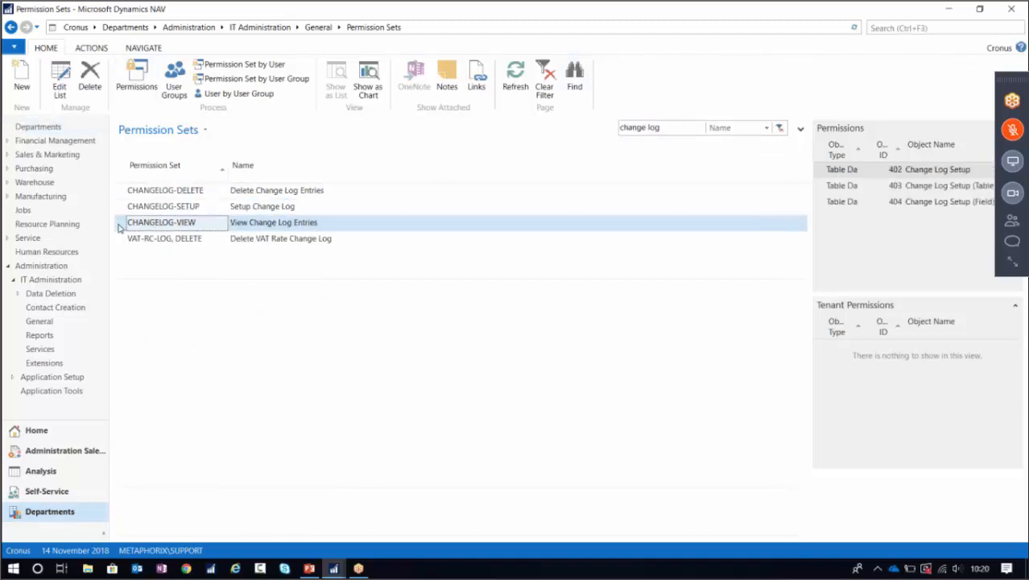
{"action": "key", "text": "ctrl+F3"}
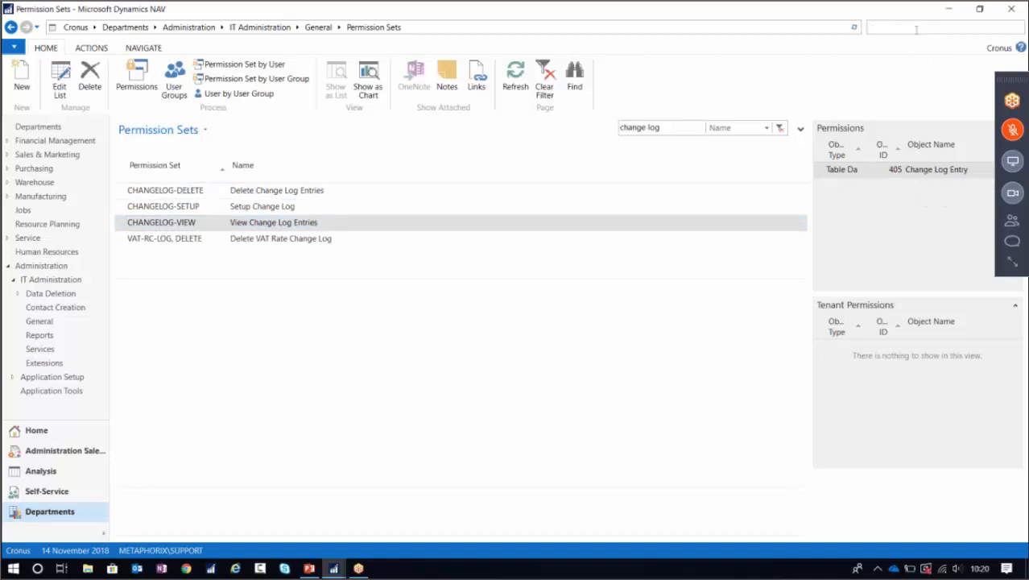
{"action": "type", "text": "user group"}
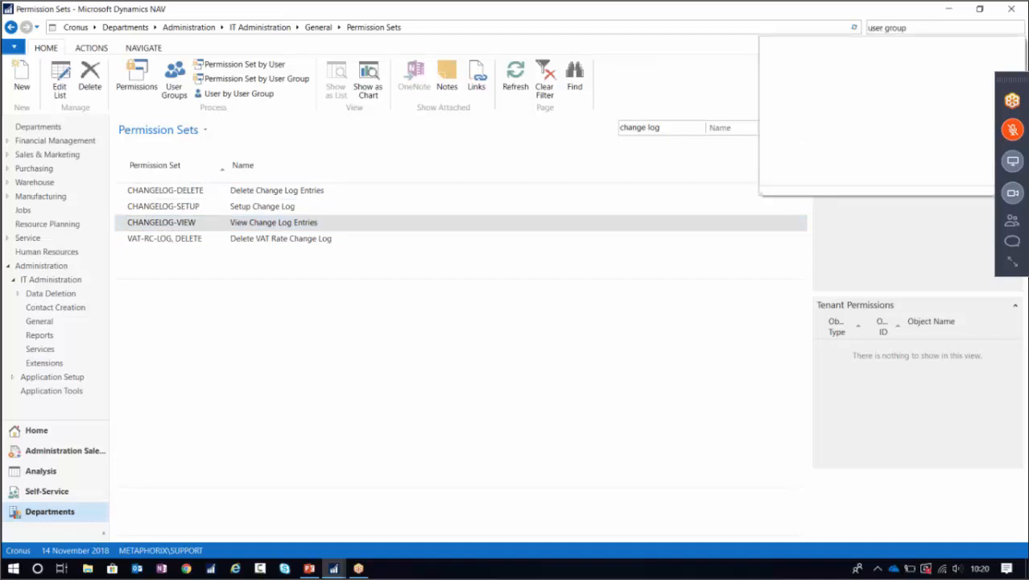
Add a new user group with code CHANGE LOG and name 'All Change Log Permissions'.
{"action": "left_click", "coordinate": [808, 45]}
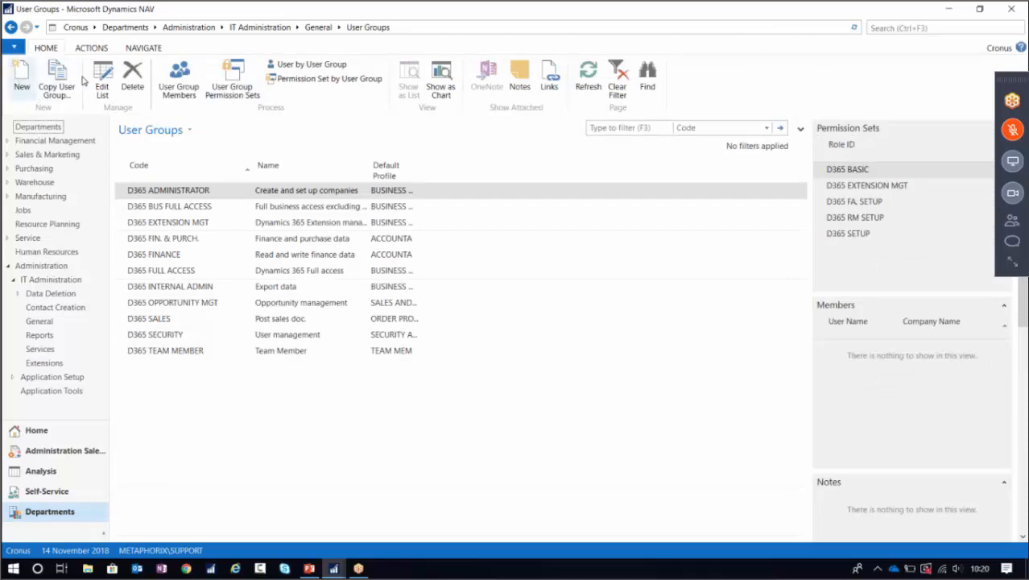
{"action": "left_click", "coordinate": [23, 77]}
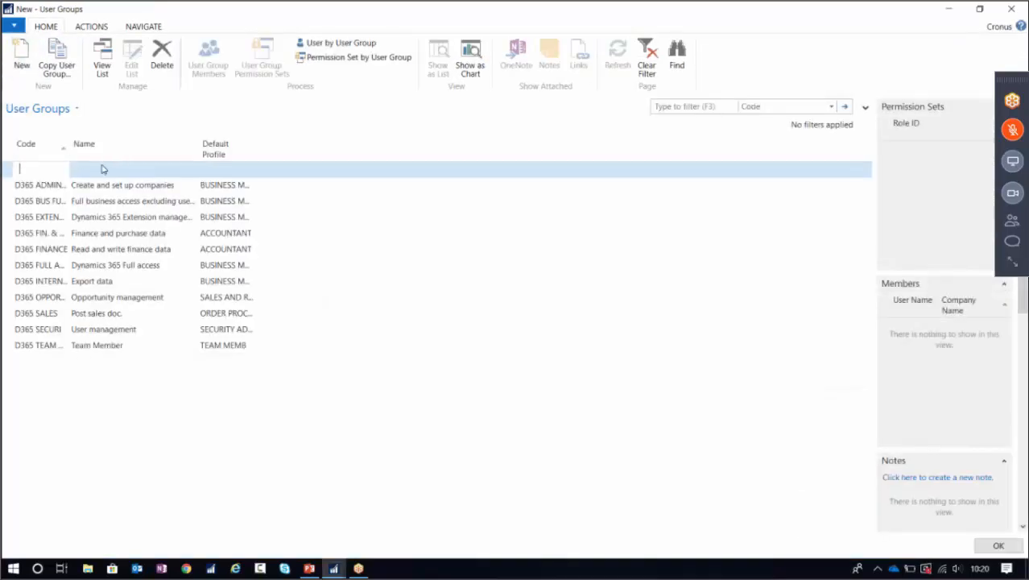
{"action": "type", "text": "Change Log"}
{"action": "key", "text": "Tab"}
{"action": "type", "text": "Chang"}
{"action": "key", "text": "BackSpace"}
{"action": "key", "text": "BackSpace"}
{"action": "key", "text": "BackSpace"}
{"action": "key", "text": "BackSpace"}
{"action": "key", "text": "BackSpace"}
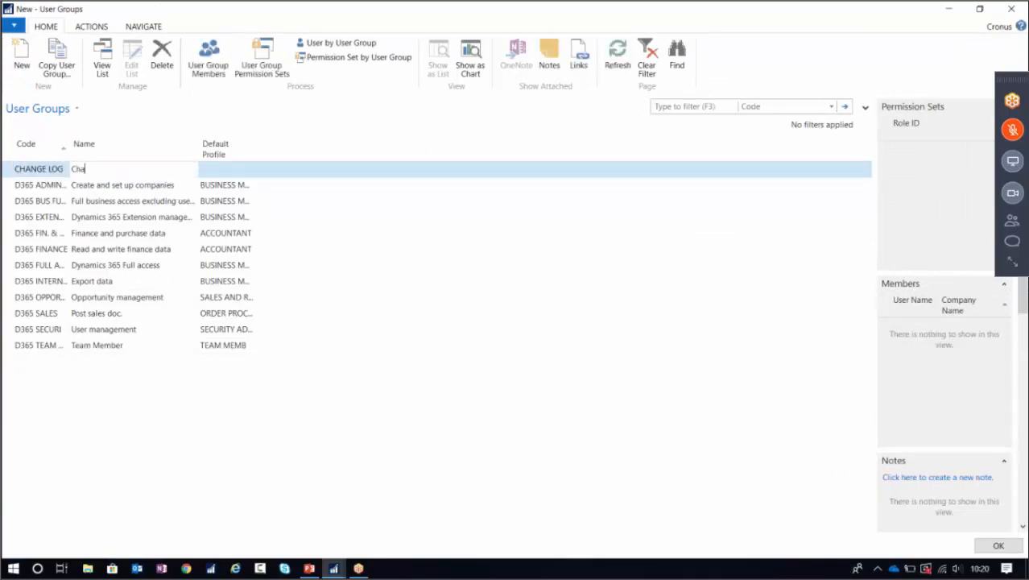
{"action": "type", "text": "All Change"}
{"action": "key", "text": "BackSpace"}
{"action": "key", "text": "BackSpace"}
{"action": "key", "text": "BackSpace"}
{"action": "key", "text": "BackSpace"}
{"action": "key", "text": "BackSpace"}
{"action": "type", "text": "g"}
{"action": "key", "text": "BackSpace"}
{"action": "type", "text": "hange Log Permissions"}
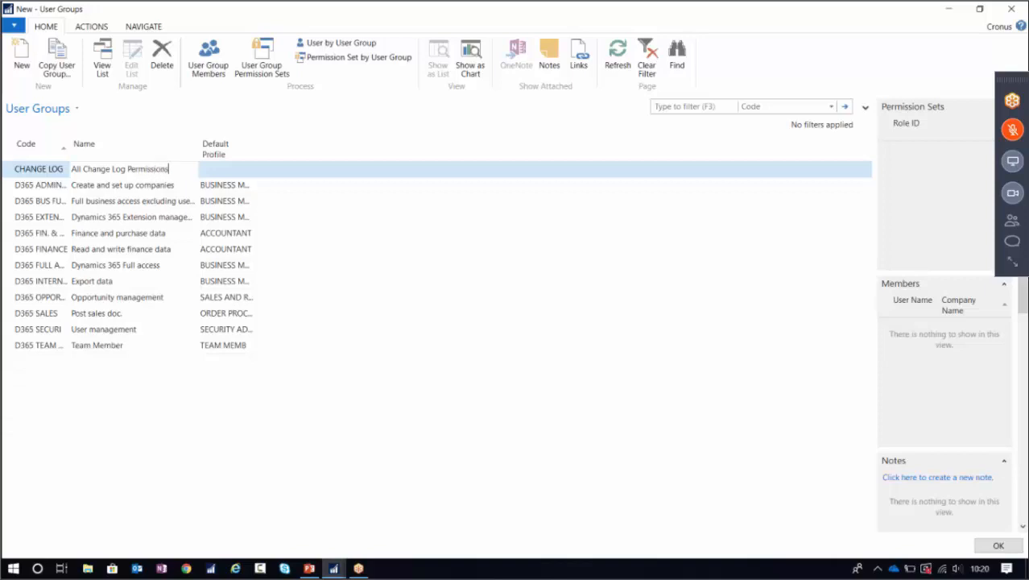
{"action": "key", "text": "Tab"}
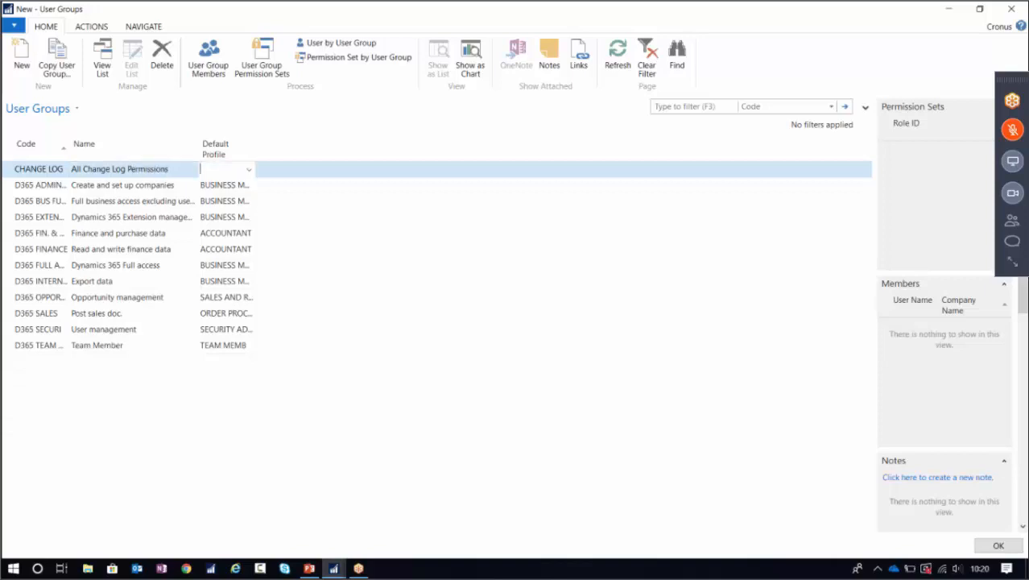
Give the CHANGE LOG group the CHANGELOG-DELETE, CHANGELOG-SETUP and CHANGELOG-VIEW permission sets, then confirm.
{"action": "left_click", "coordinate": [262, 64]}
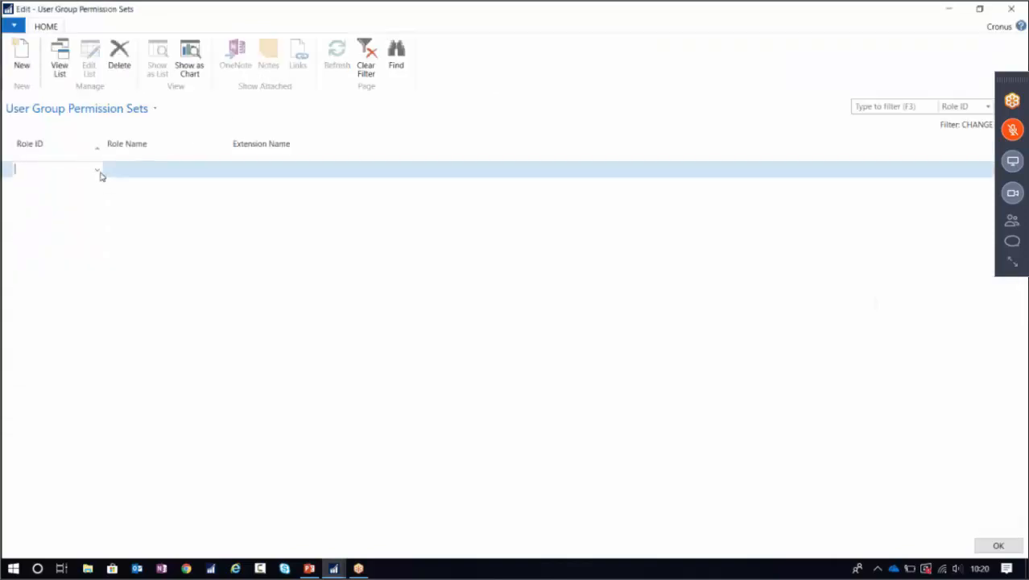
{"action": "left_click", "coordinate": [97, 170]}
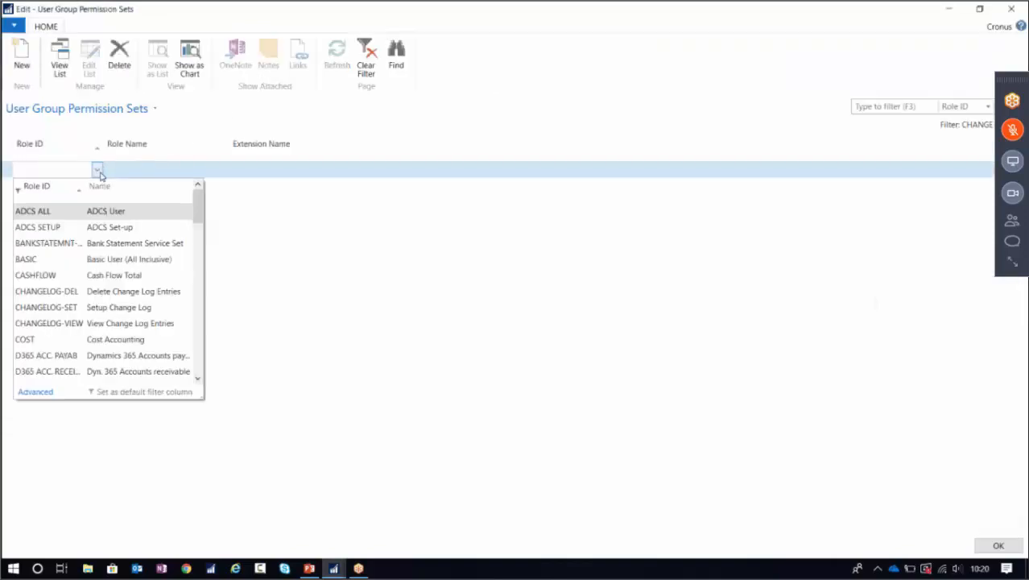
{"action": "left_click", "coordinate": [61, 295]}
{"action": "left_click", "coordinate": [95, 187]}
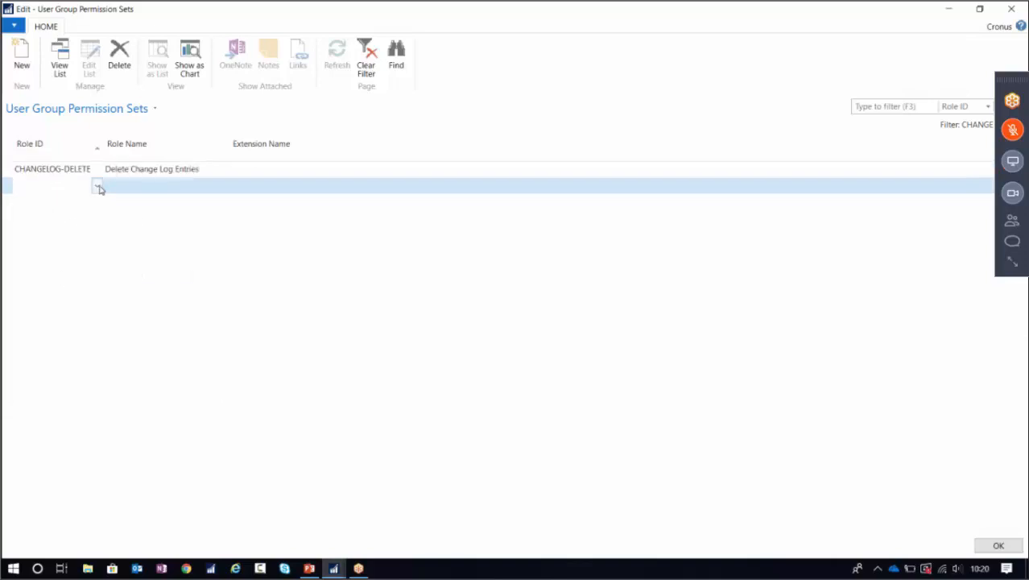
{"action": "left_click", "coordinate": [97, 185]}
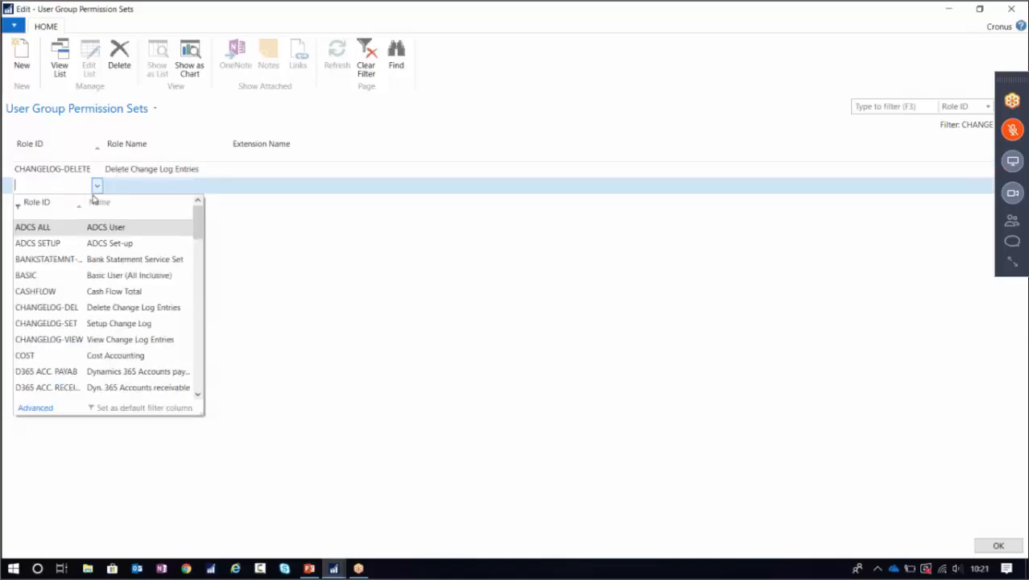
{"action": "left_click", "coordinate": [51, 325]}
{"action": "left_click", "coordinate": [95, 202]}
{"action": "left_click", "coordinate": [96, 202]}
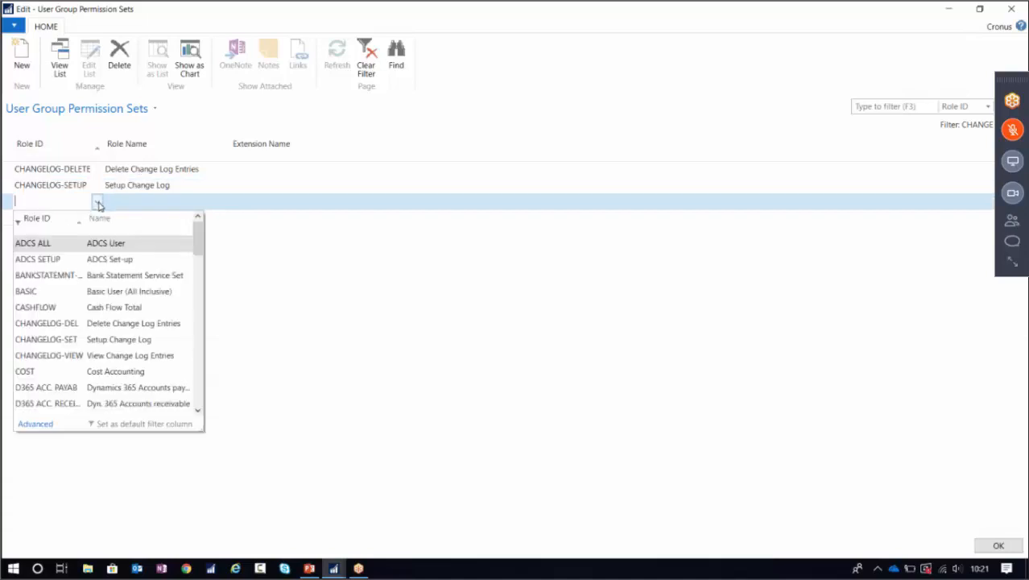
{"action": "scroll", "coordinate": [85, 250], "scroll_direction": "down", "scroll_amount": 4}
{"action": "scroll", "coordinate": [85, 250], "scroll_direction": "up", "scroll_amount": 5}
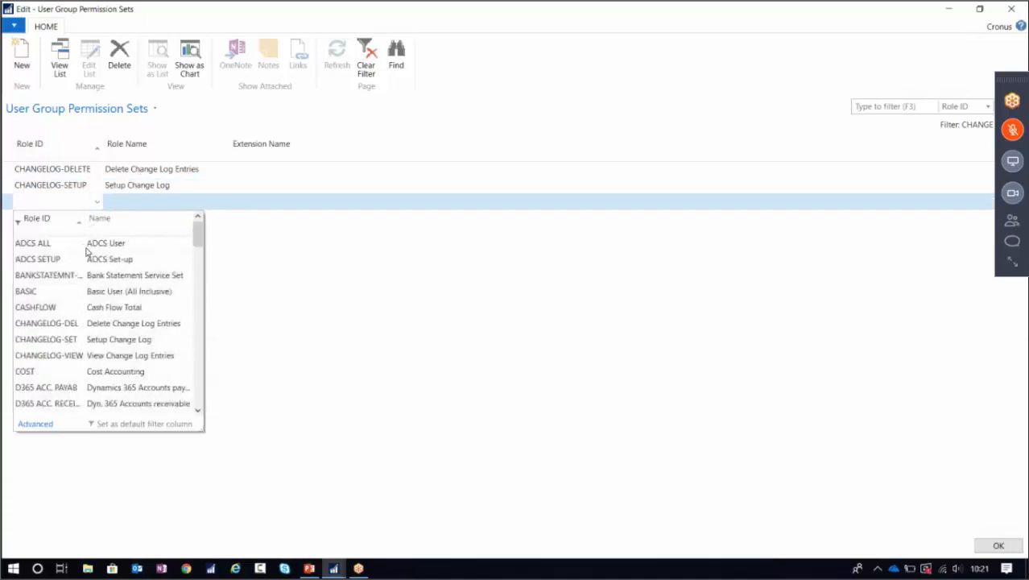
{"action": "left_click", "coordinate": [51, 359]}
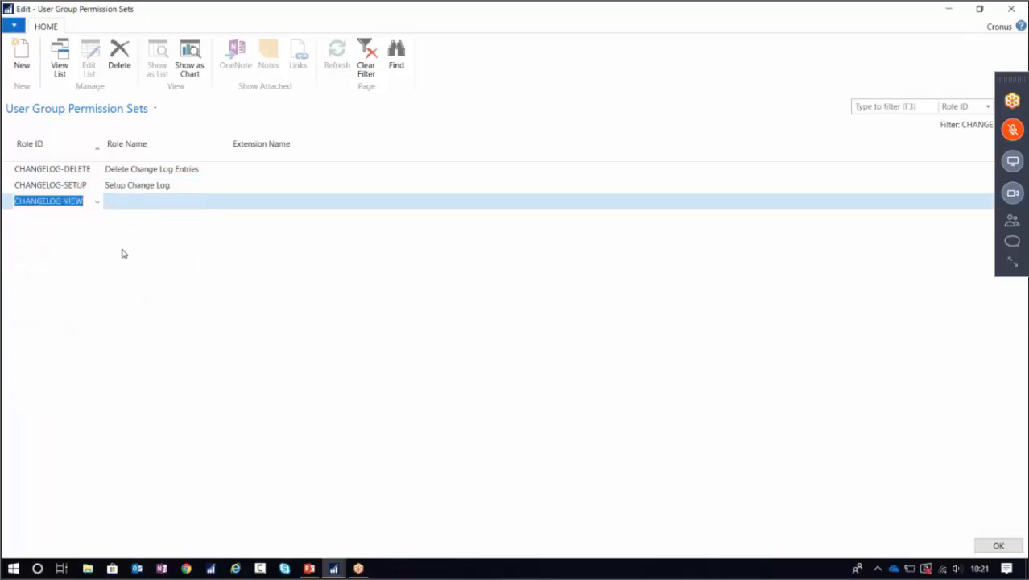
{"action": "left_click", "coordinate": [999, 546]}
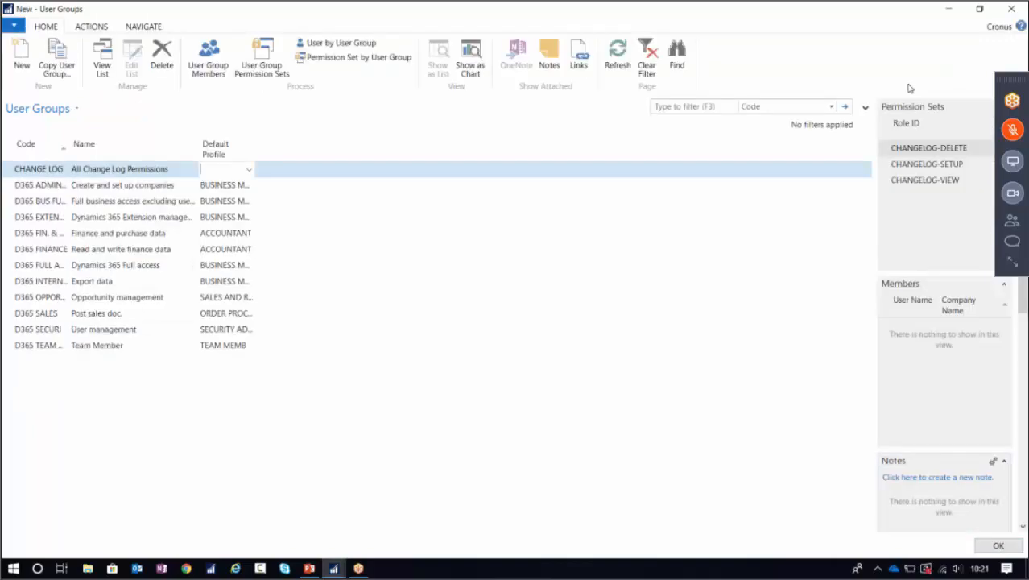
Save the new user group and open the test user's card from the Users page.
{"action": "left_click", "coordinate": [998, 546]}
{"action": "left_click", "coordinate": [898, 28]}
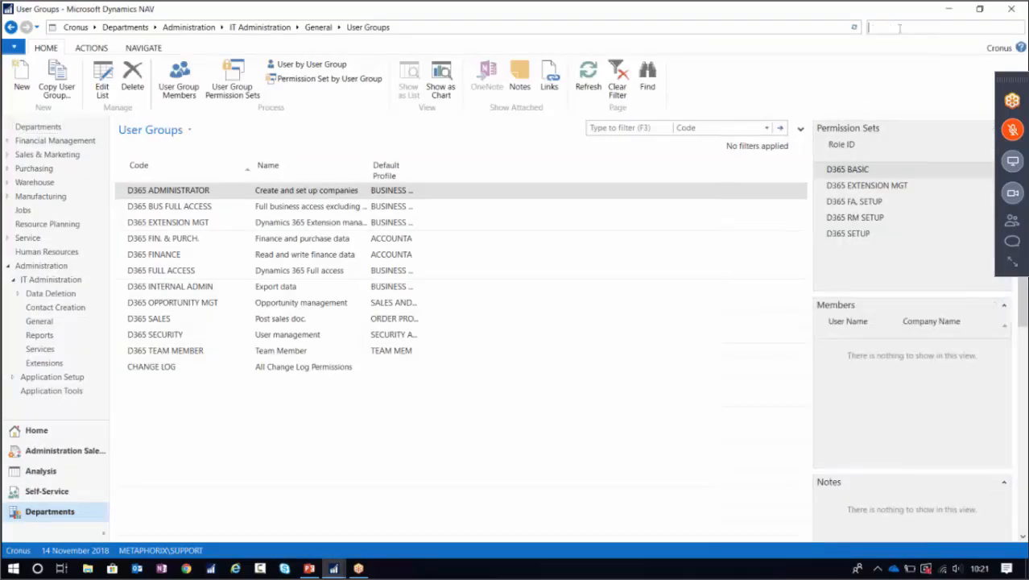
{"action": "type", "text": "users"}
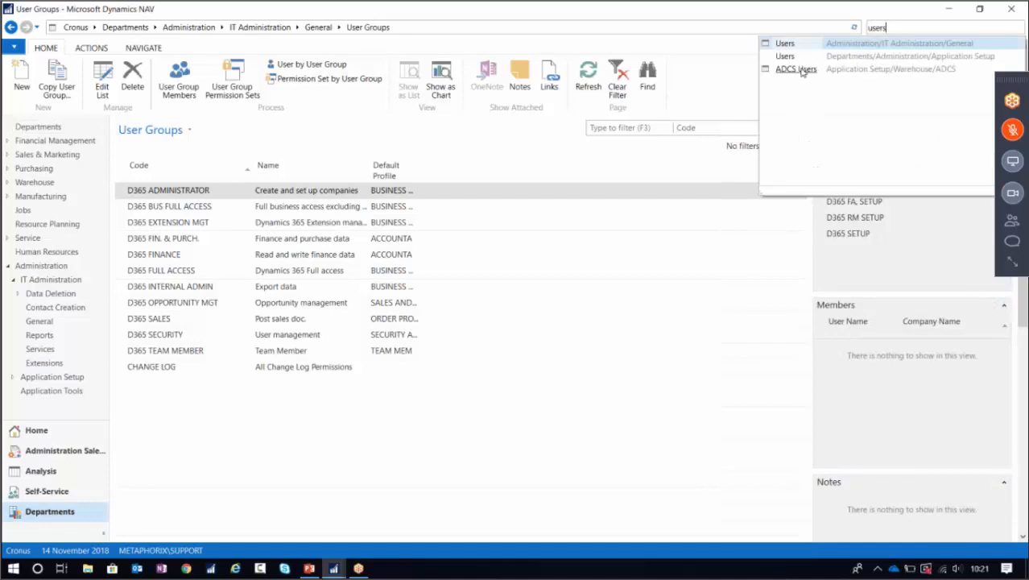
{"action": "left_click", "coordinate": [793, 46]}
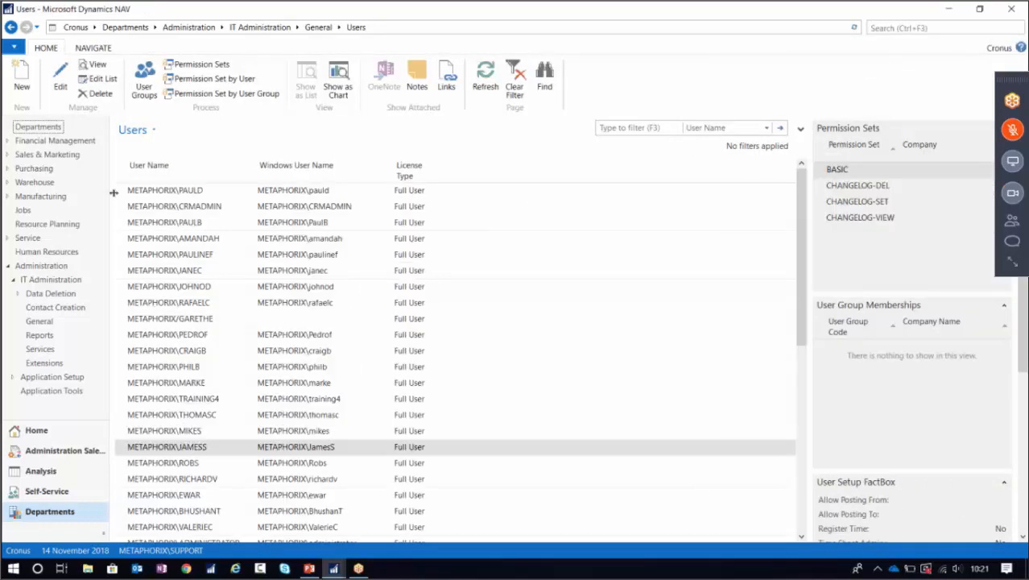
{"action": "left_click", "coordinate": [60, 80]}
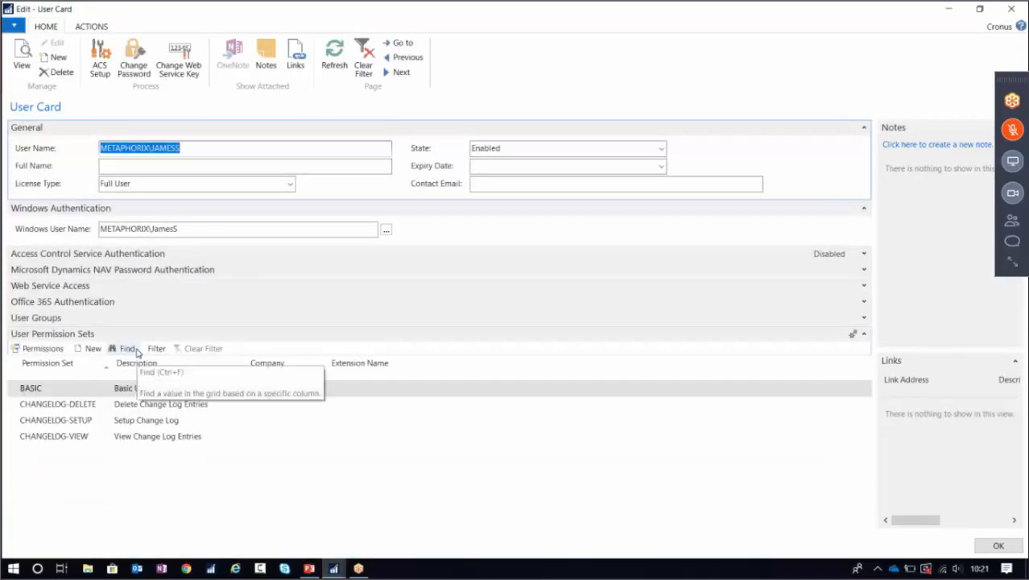
Delete the CHANGELOG-DELETE, -SETUP and -VIEW permission set lines, then expand User Groups.
{"action": "right_click", "coordinate": [18, 406]}
{"action": "left_click", "coordinate": [48, 467]}
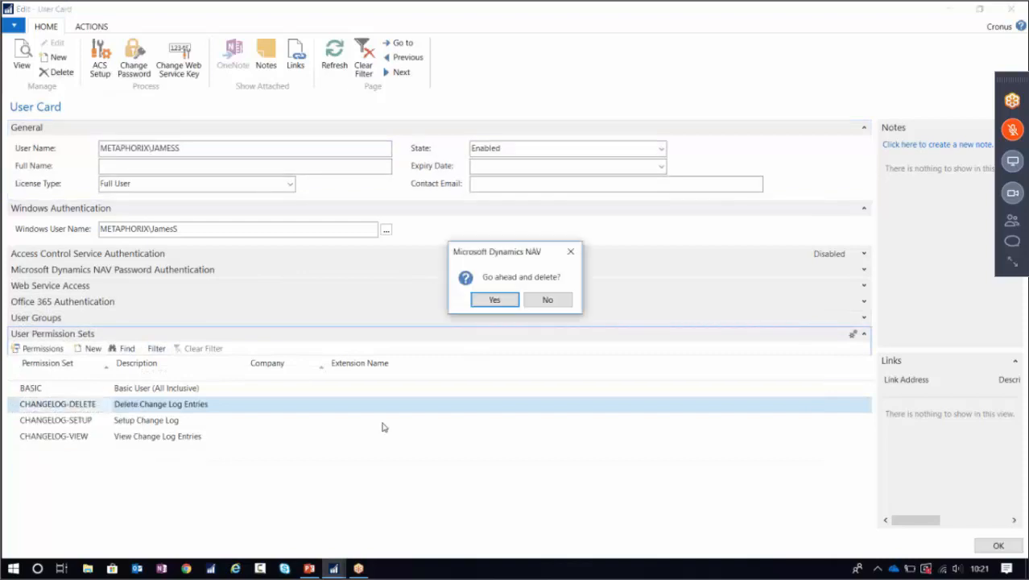
{"action": "left_click", "coordinate": [494, 299]}
{"action": "right_click", "coordinate": [16, 405]}
{"action": "left_click", "coordinate": [49, 465]}
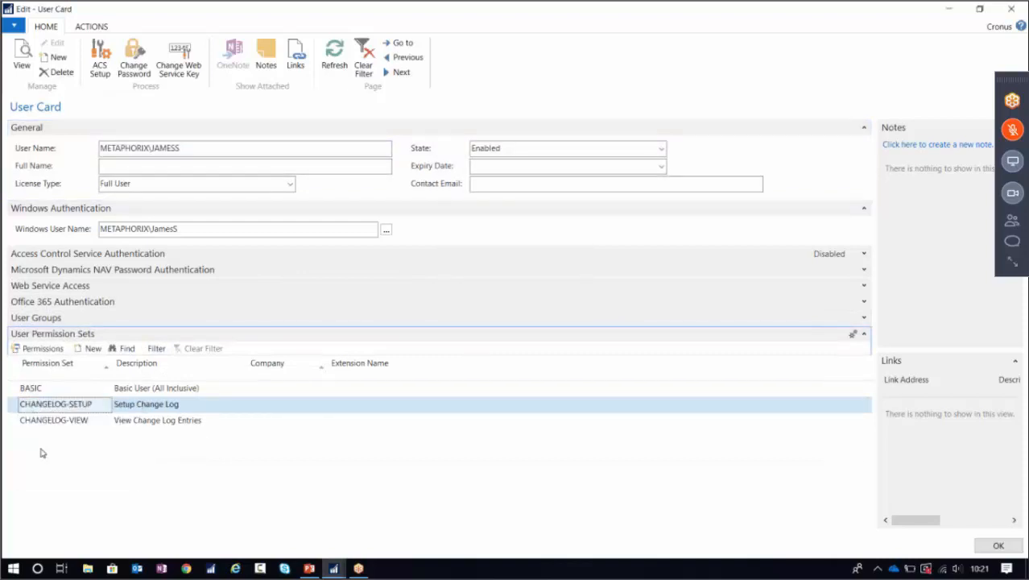
{"action": "left_click", "coordinate": [493, 300]}
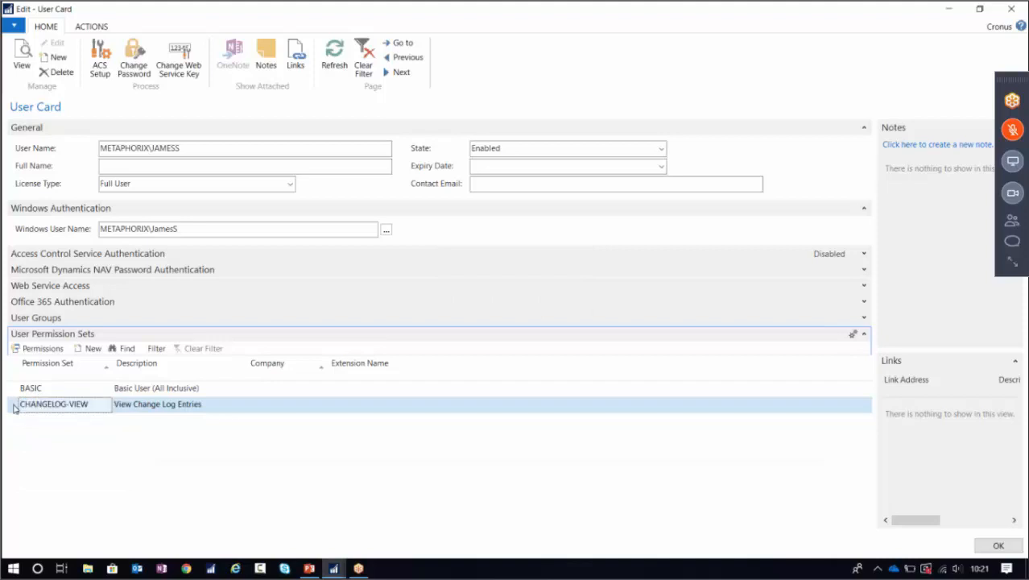
{"action": "right_click", "coordinate": [17, 404]}
{"action": "left_click", "coordinate": [50, 465]}
{"action": "left_click", "coordinate": [494, 302]}
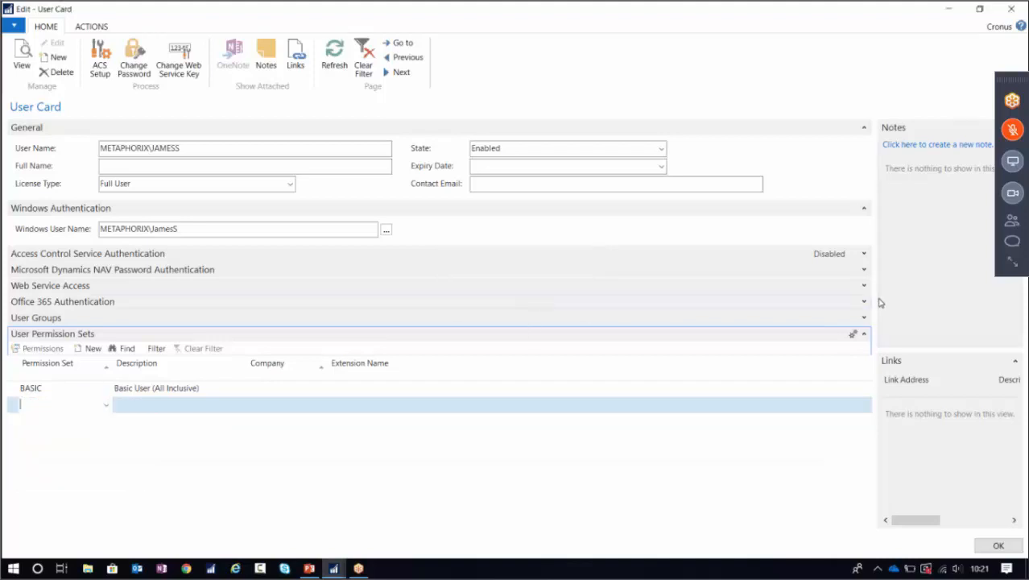
{"action": "left_click", "coordinate": [863, 317]}
Assign the CHANGE LOG user group to the user and collapse General and Windows Authentication.
{"action": "left_click", "coordinate": [62, 369]}
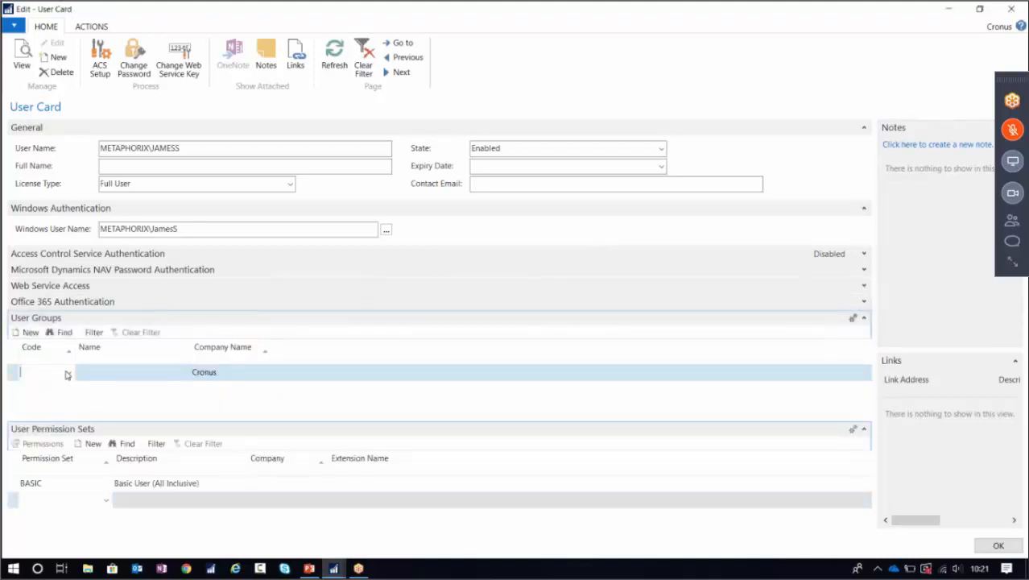
{"action": "left_click", "coordinate": [69, 372]}
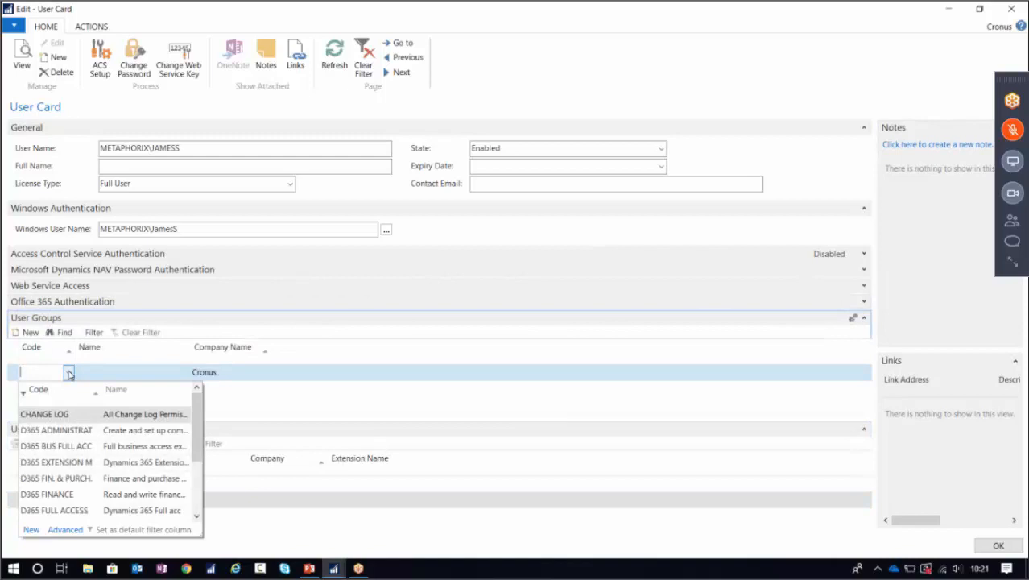
{"action": "left_click", "coordinate": [59, 414]}
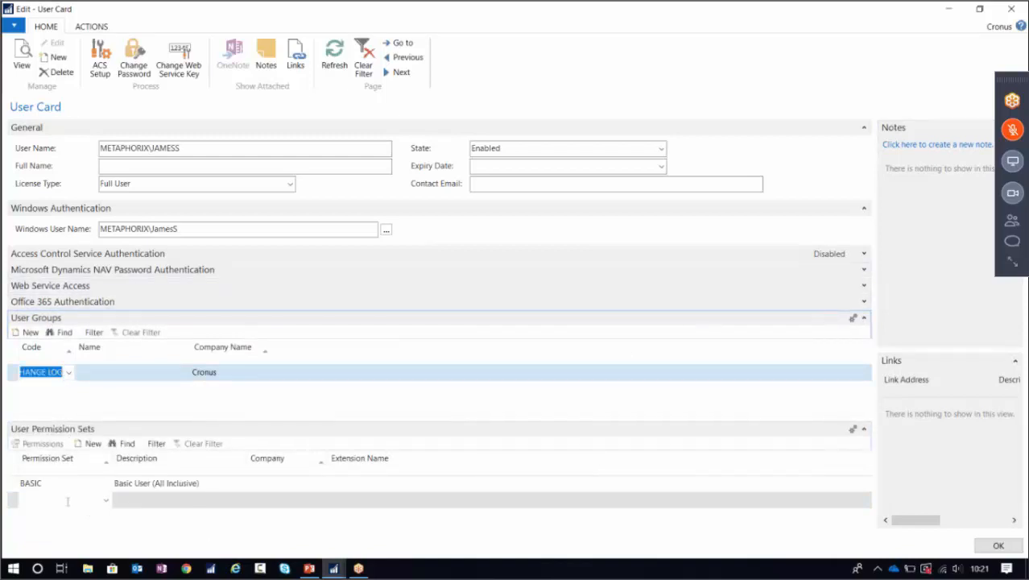
{"action": "key", "text": "Tab"}
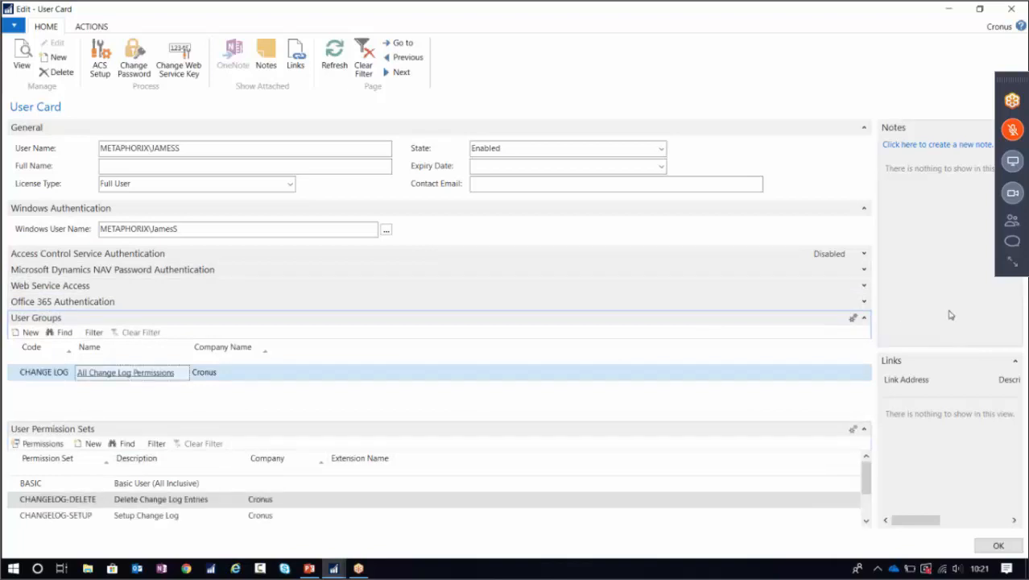
{"action": "left_click", "coordinate": [864, 208]}
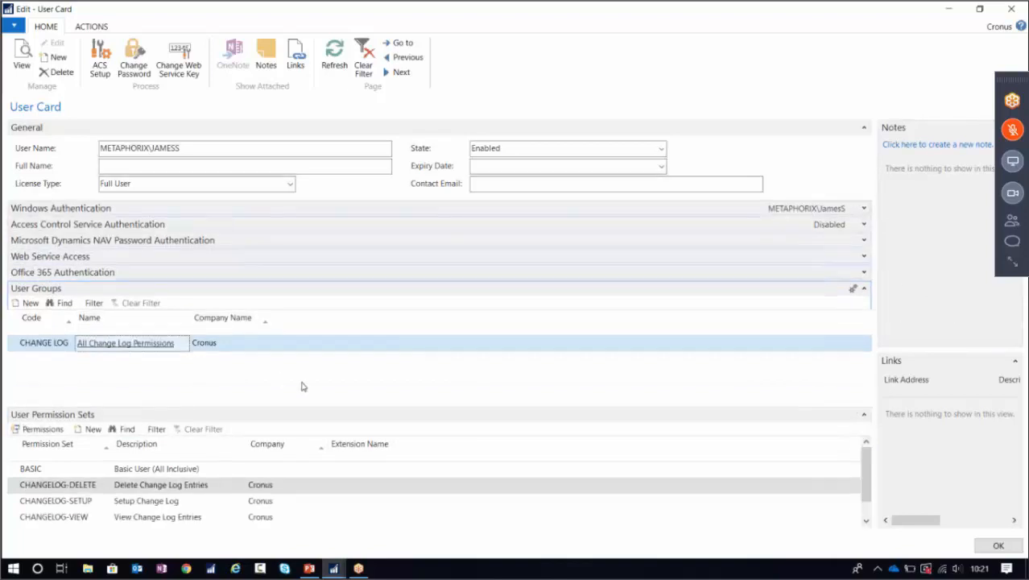
{"action": "left_click", "coordinate": [864, 128]}
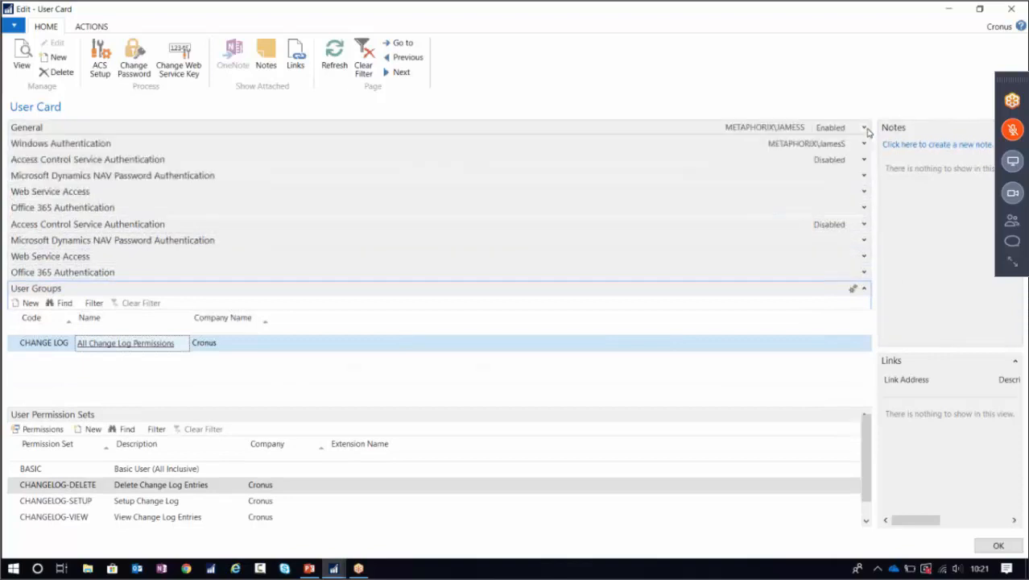
Delete the CHANGE LOG group line, then add CHANGE LOG back from the code list.
{"action": "left_click", "coordinate": [21, 278]}
{"action": "right_click", "coordinate": [19, 278]}
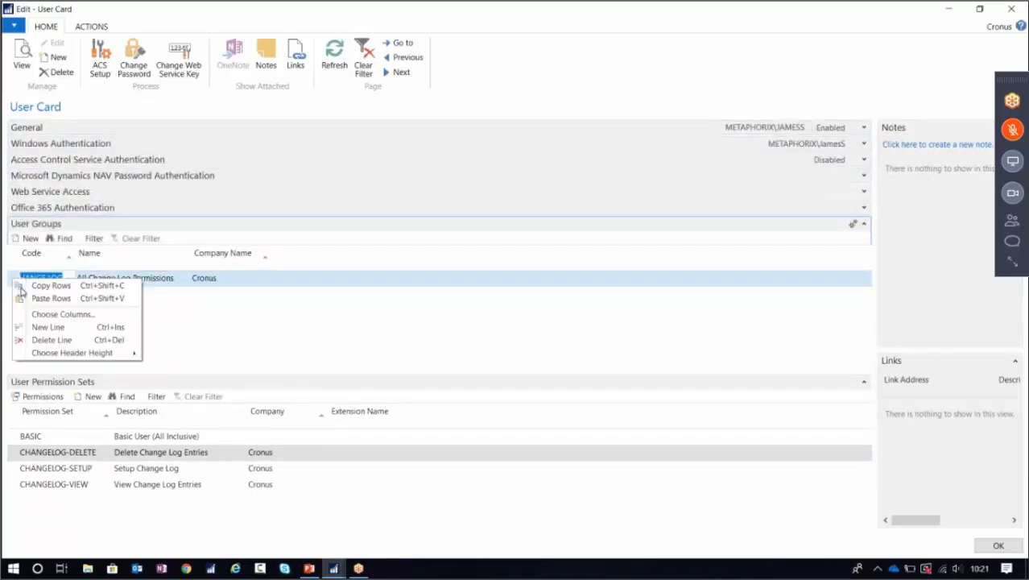
{"action": "left_click", "coordinate": [46, 341]}
{"action": "left_click", "coordinate": [486, 298]}
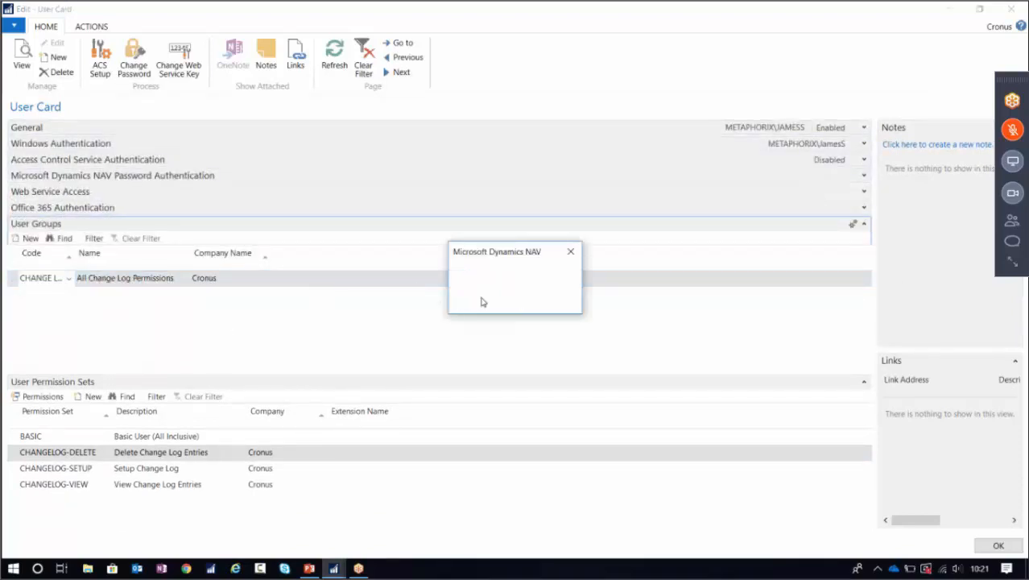
{"action": "left_click", "coordinate": [73, 281]}
{"action": "left_click", "coordinate": [69, 299]}
{"action": "left_click", "coordinate": [69, 300]}
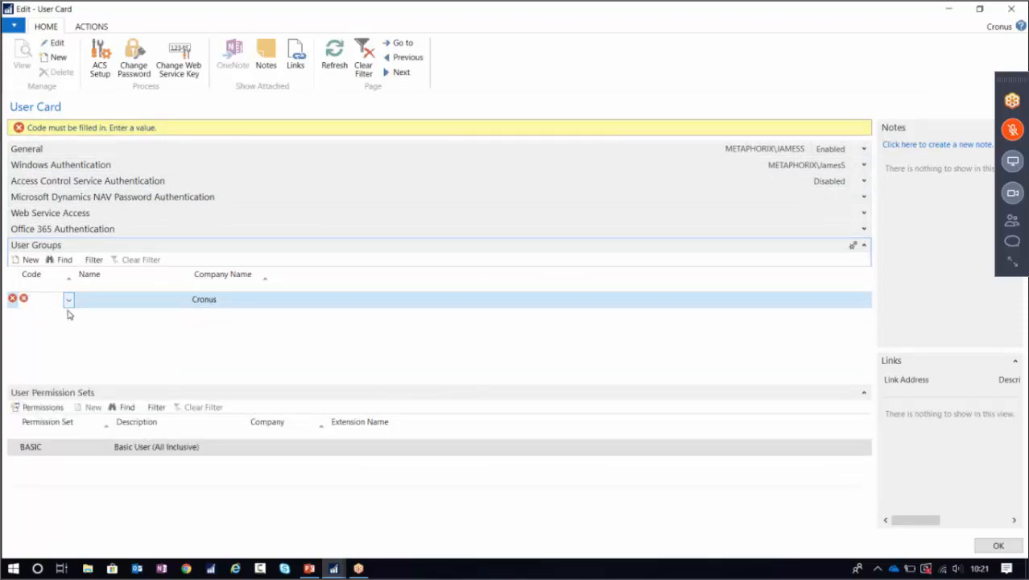
{"action": "left_click", "coordinate": [68, 299]}
{"action": "left_click", "coordinate": [53, 342]}
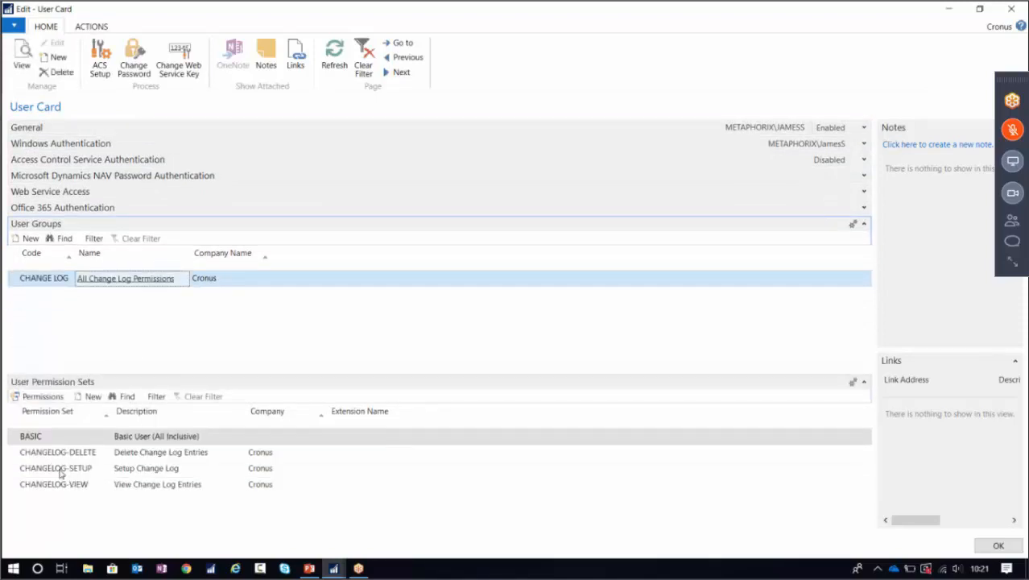
{"action": "left_click", "coordinate": [11, 474]}
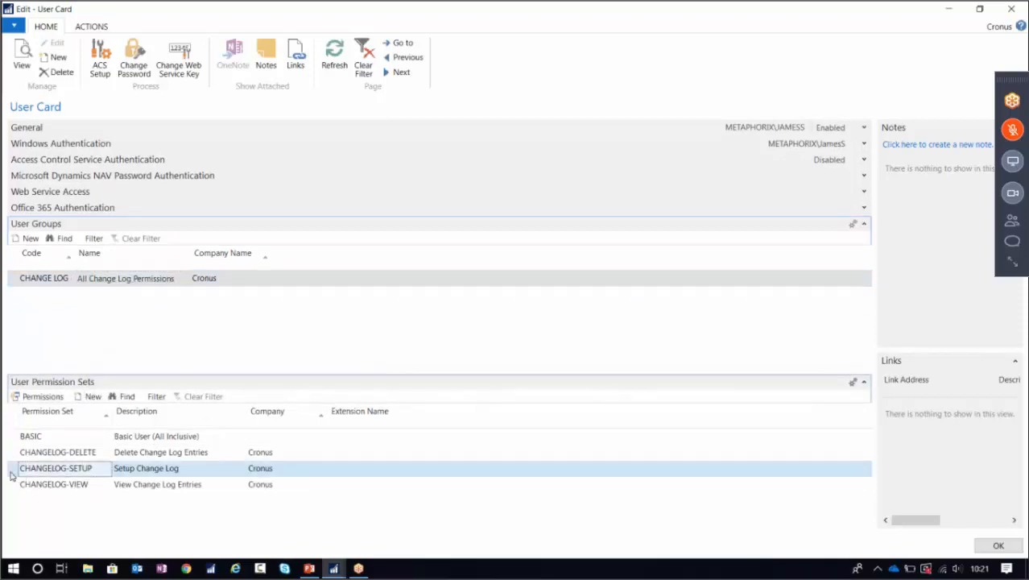
{"action": "right_click", "coordinate": [11, 474]}
{"action": "left_click", "coordinate": [56, 533]}
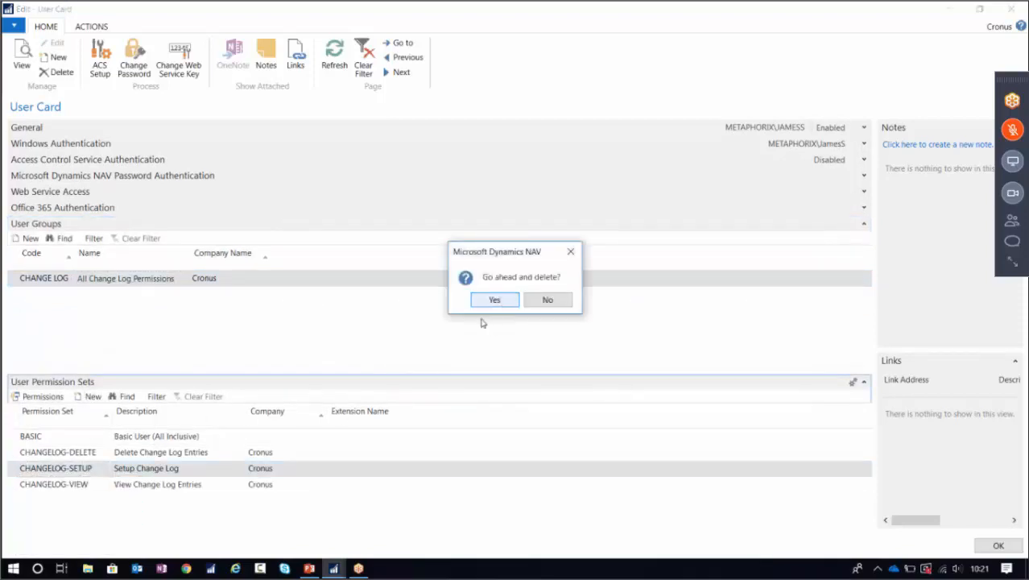
{"action": "left_click", "coordinate": [491, 299]}
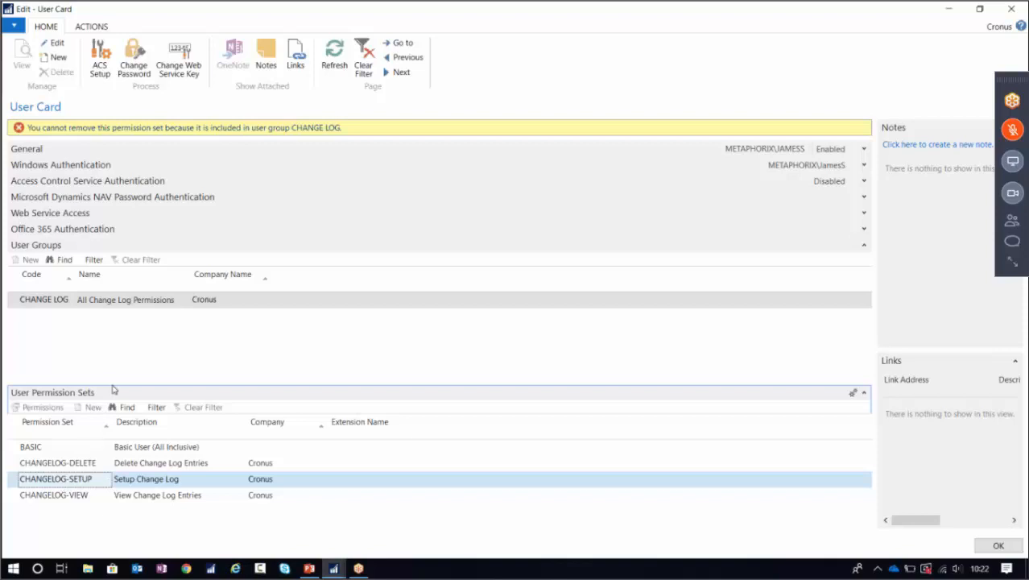
{"action": "left_click", "coordinate": [57, 299]}
{"action": "left_click", "coordinate": [42, 487]}
{"action": "left_click", "coordinate": [333, 65]}
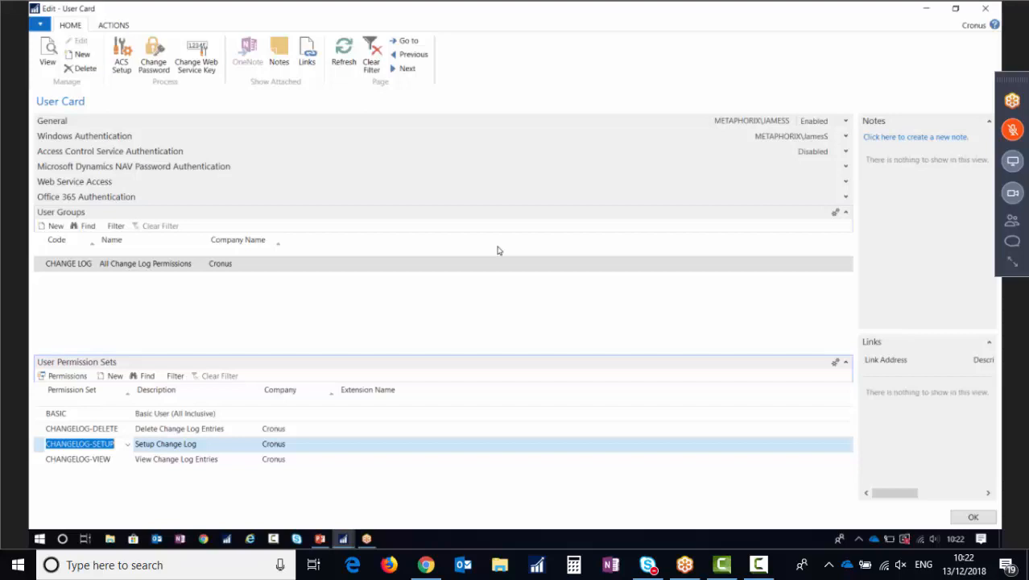
Close the user card and open the User by User Group matrix from the User Groups list.
{"action": "left_click", "coordinate": [985, 8]}
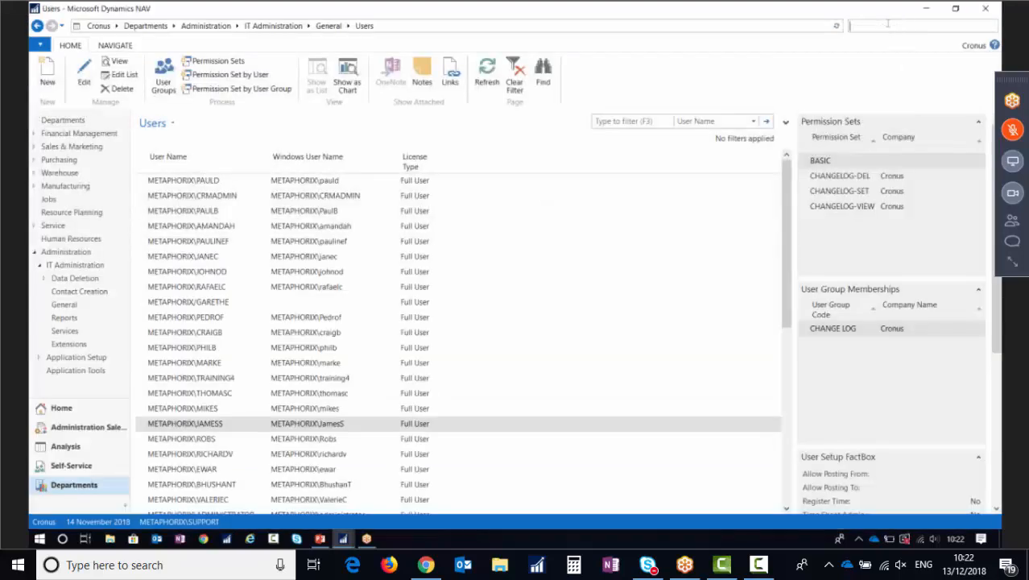
{"action": "type", "text": "user gr"}
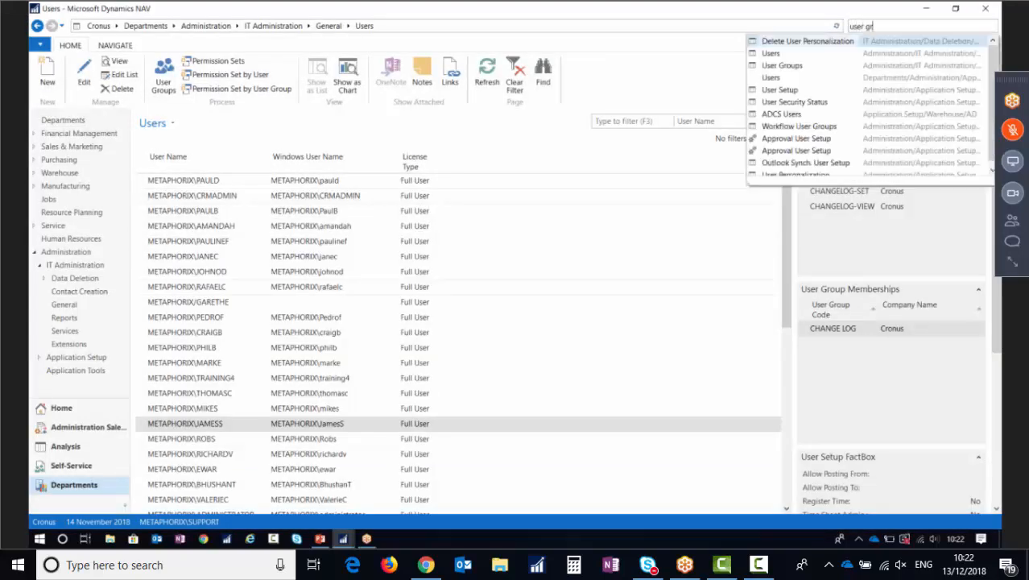
{"action": "left_click", "coordinate": [785, 43]}
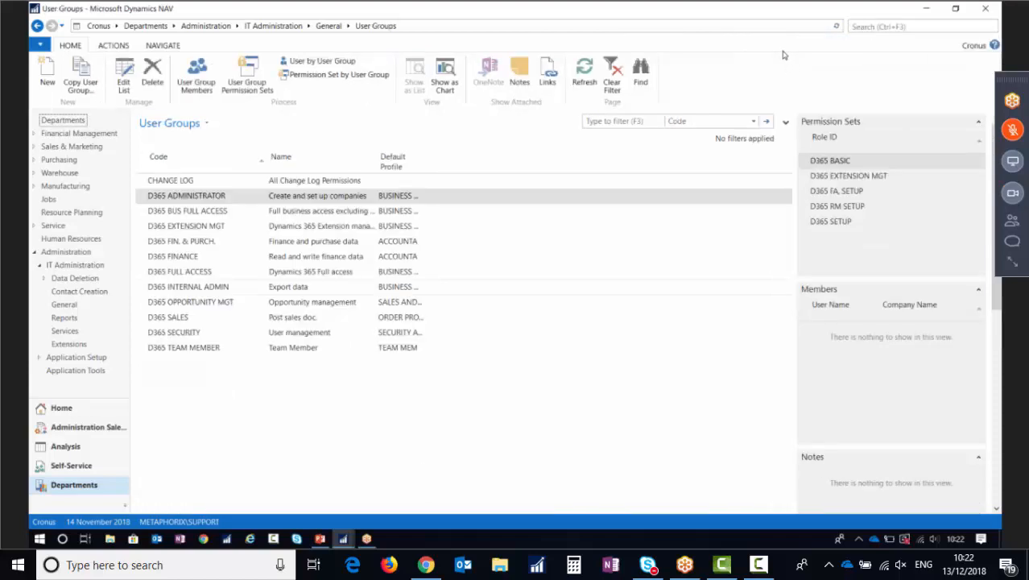
{"action": "left_click", "coordinate": [325, 63]}
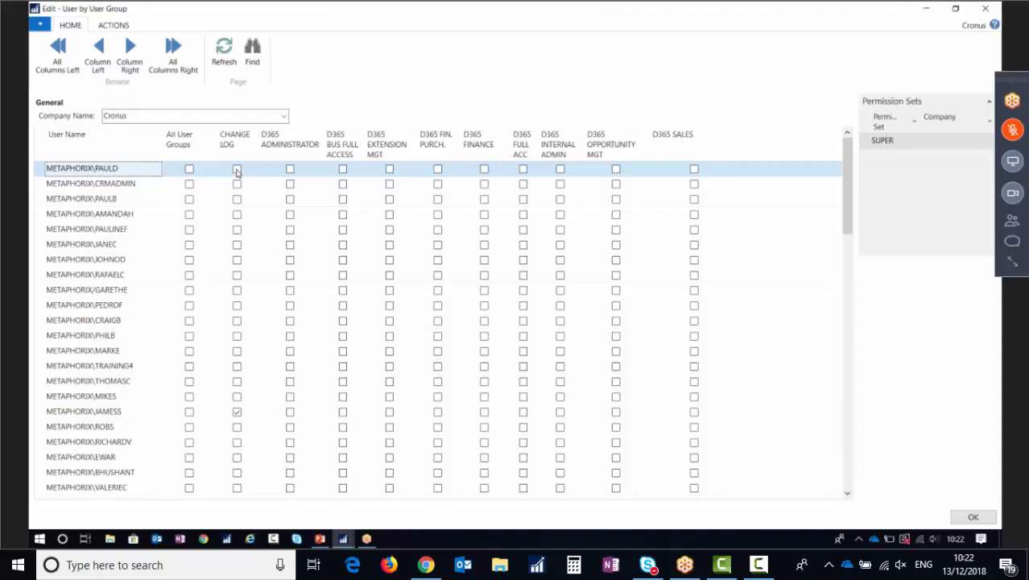
Scroll through the users in the User by User Group matrix, then close it.
{"action": "scroll", "coordinate": [246, 241], "scroll_direction": "down", "scroll_amount": 7}
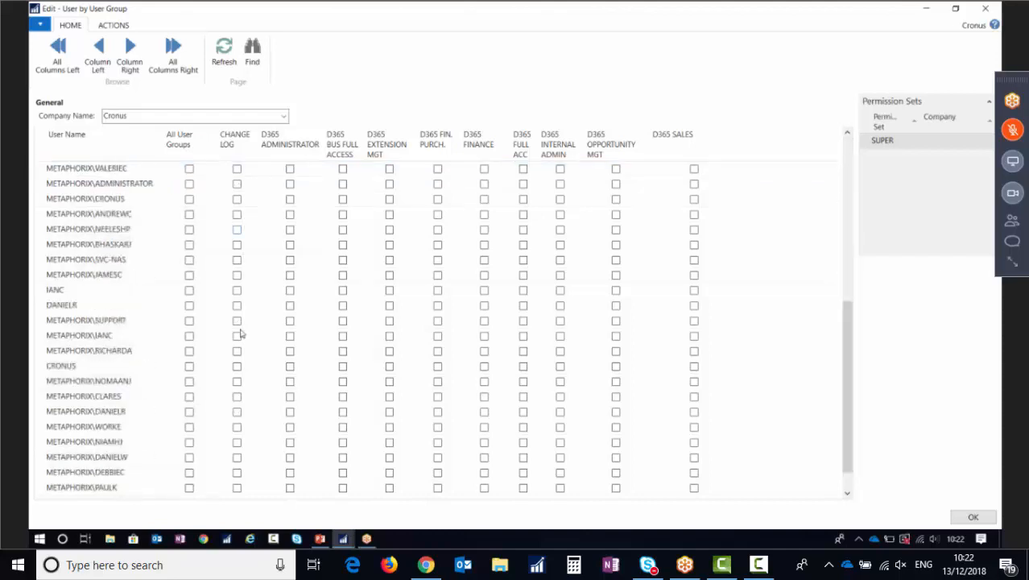
{"action": "scroll", "coordinate": [240, 338], "scroll_direction": "up", "scroll_amount": 7}
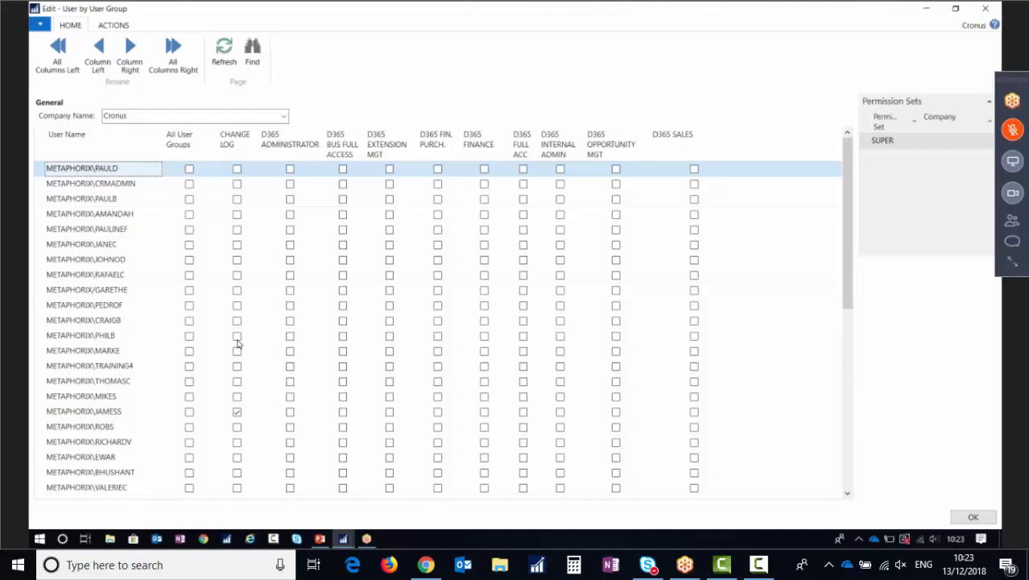
{"action": "left_click", "coordinate": [986, 8]}
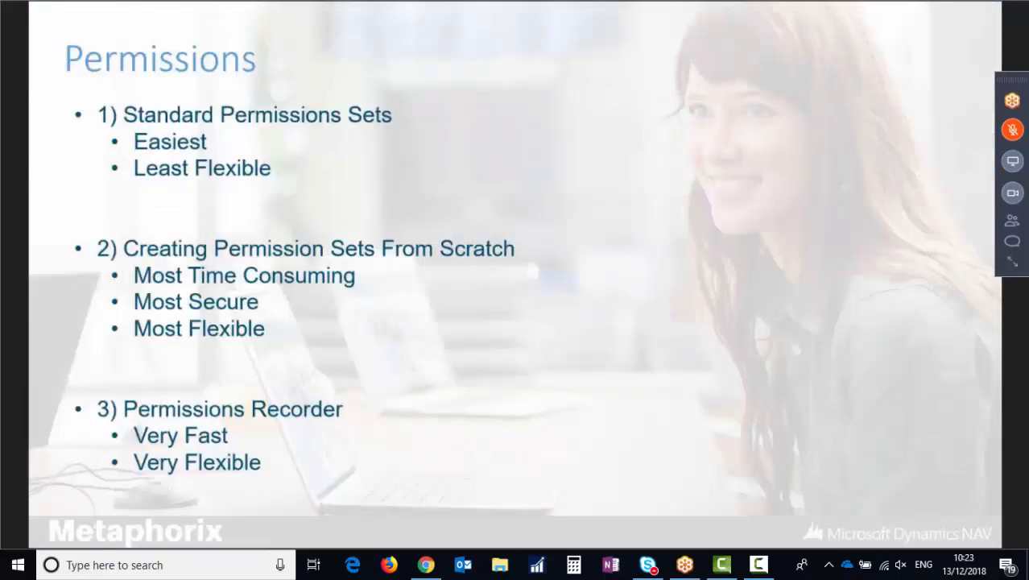